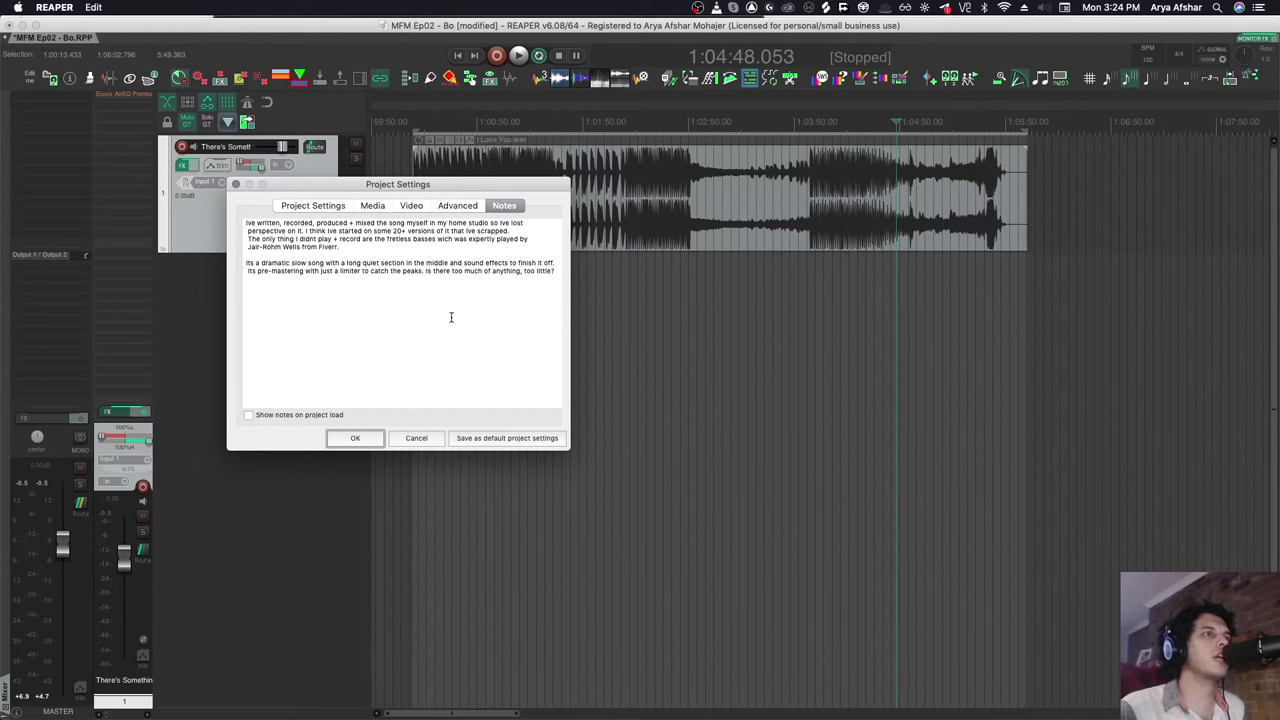
Close the project notes and play the song from its start.
left_click(235, 184)
left_click(713, 345)
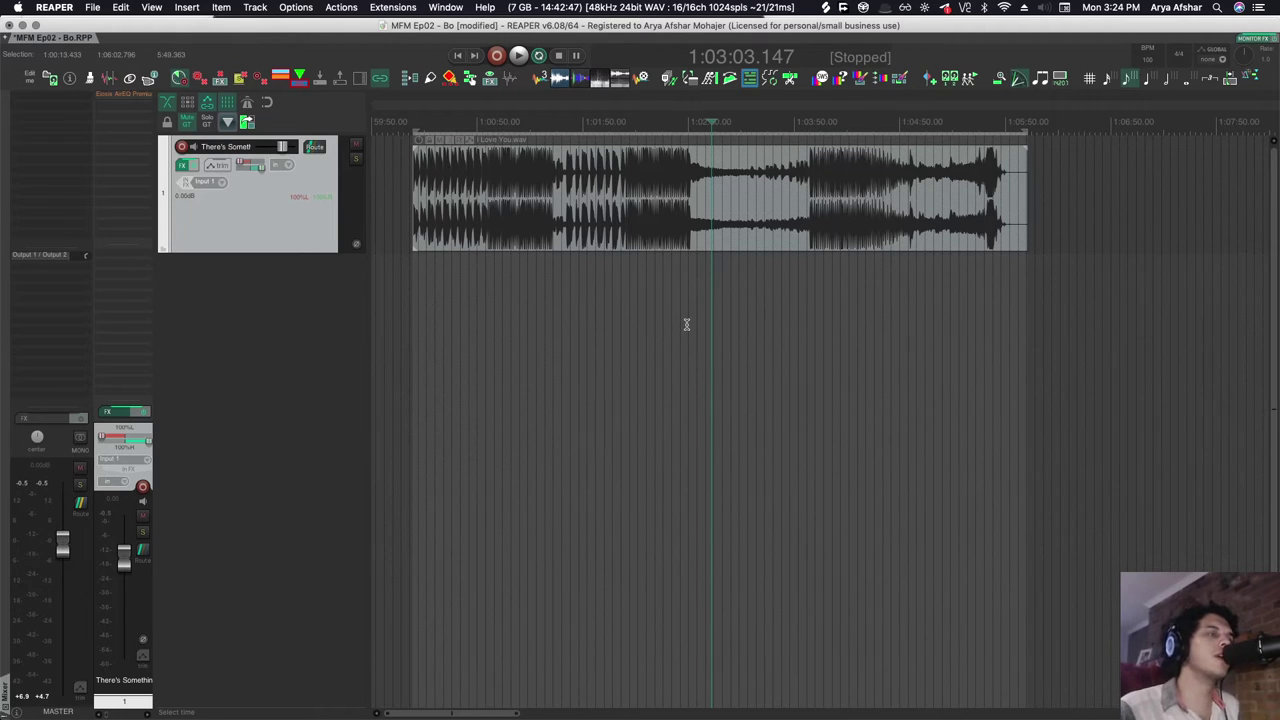
key("Home")
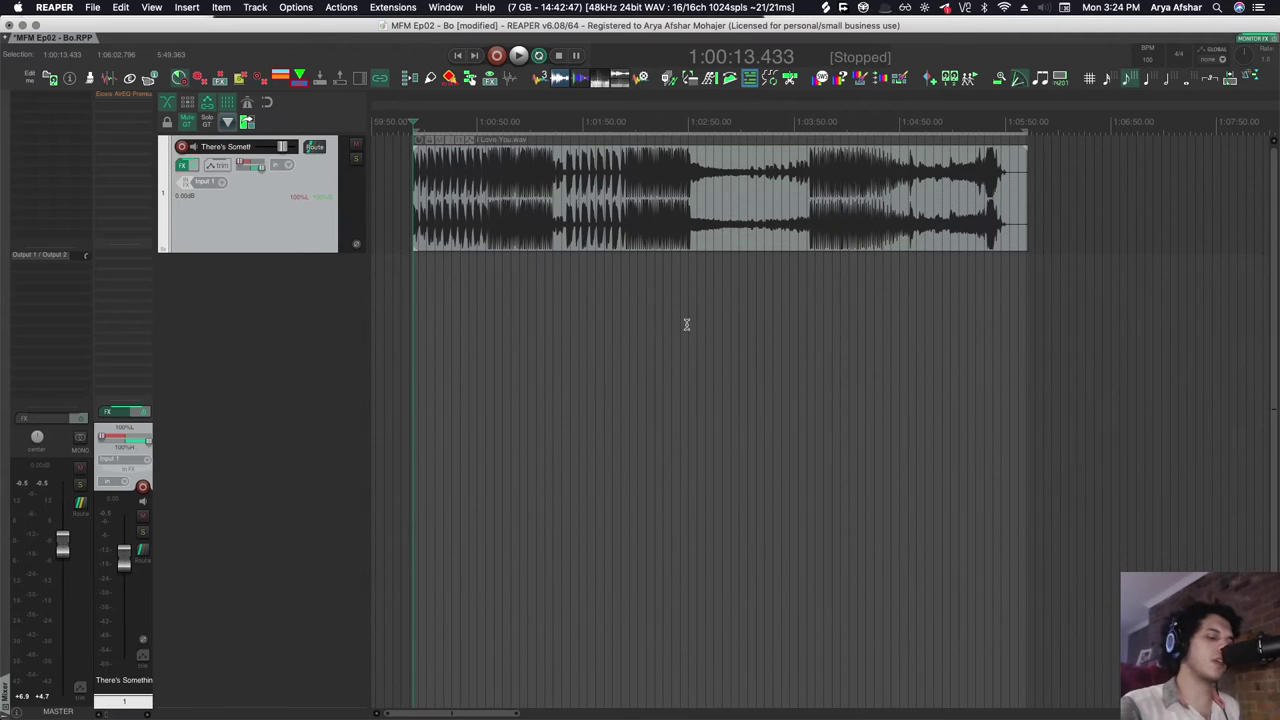
key("space")
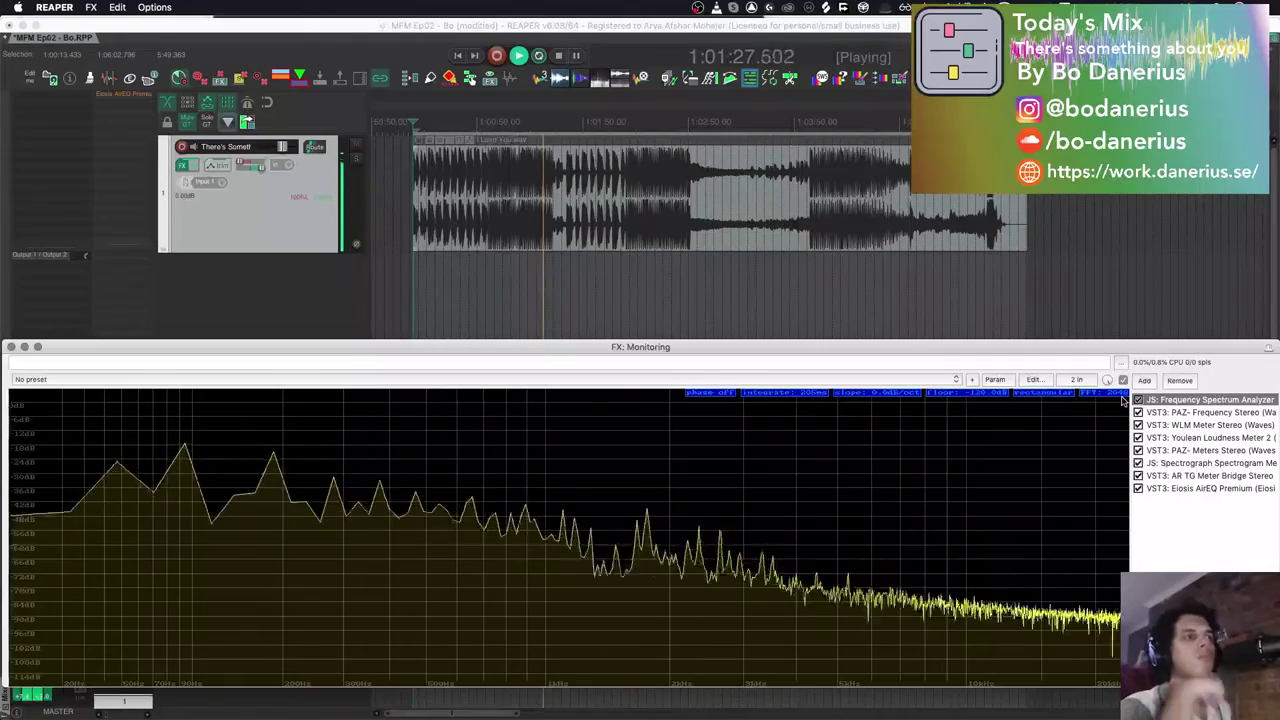
During playback, view the mix in PAZ Frequency, PAZ Meters, the Spectrograph and the TG Meter Bridge in turn.
left_click(1157, 412)
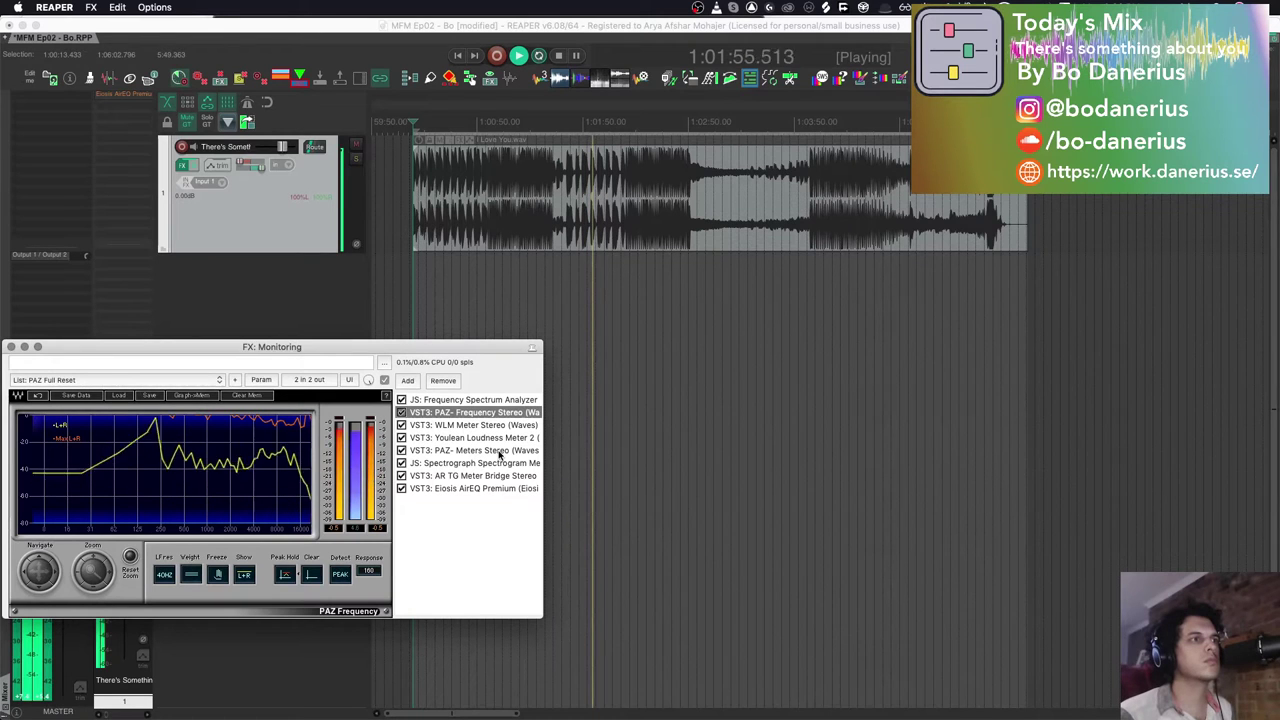
left_click(500, 455)
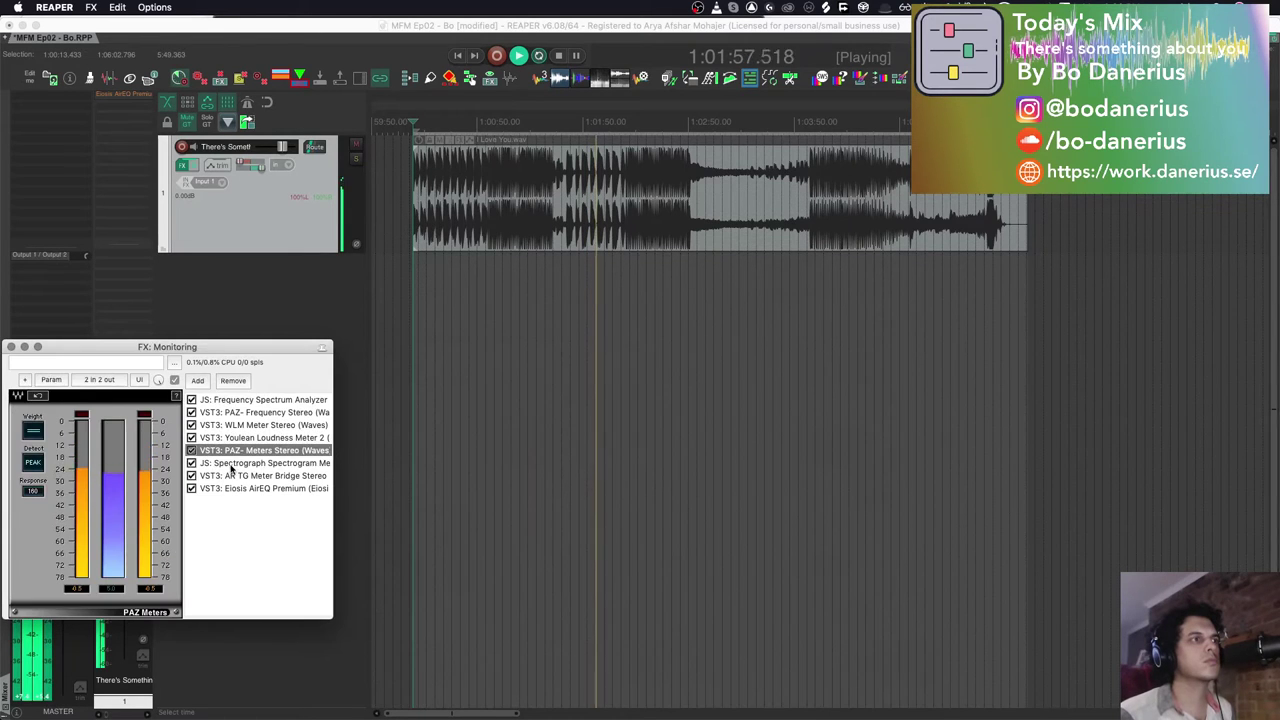
left_click(230, 469)
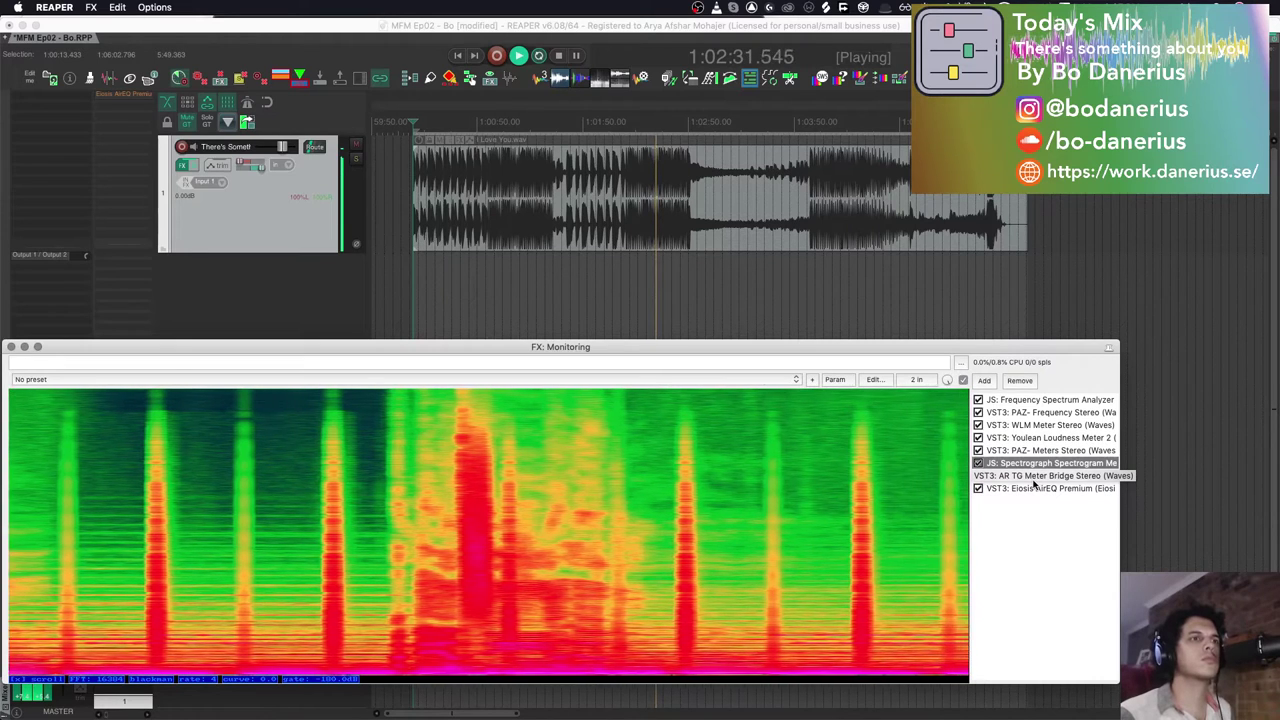
left_click(1034, 478)
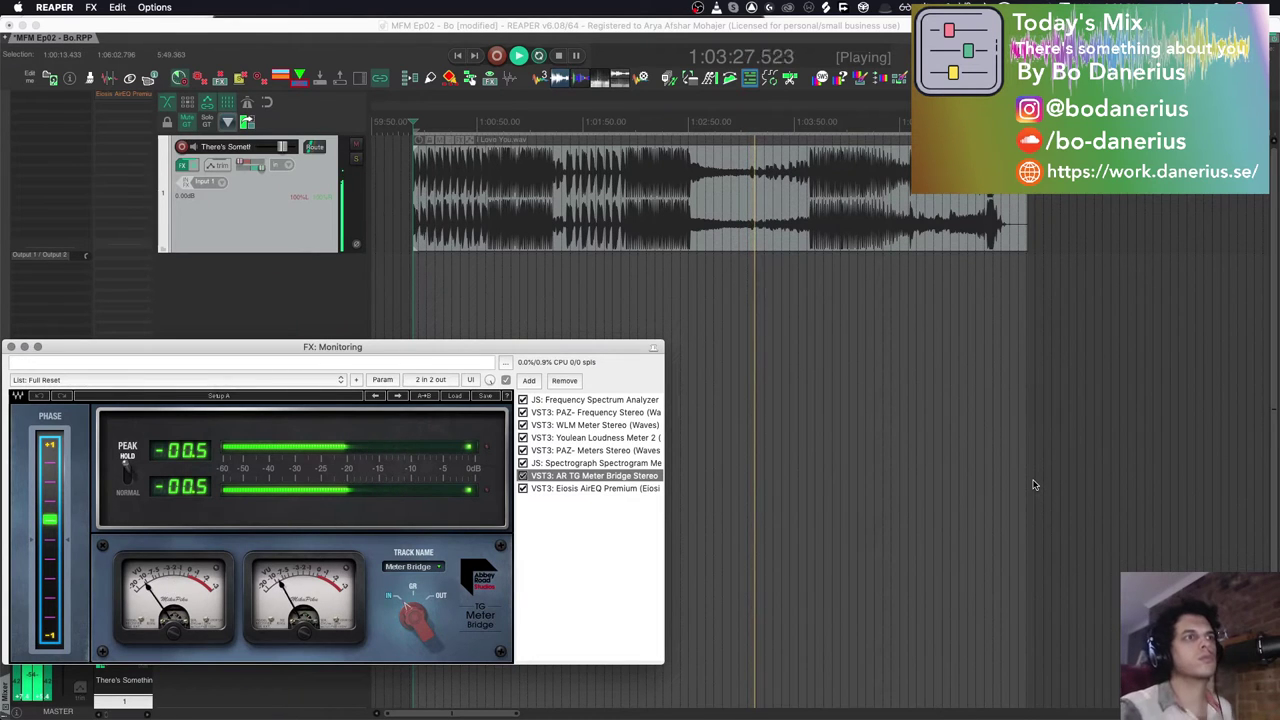
Check the song in WLM Meter, Youlean Loudness Meter 2 and the Frequency Spectrum Analyzer, return to Youlean and stop playback at the end.
left_click(608, 426)
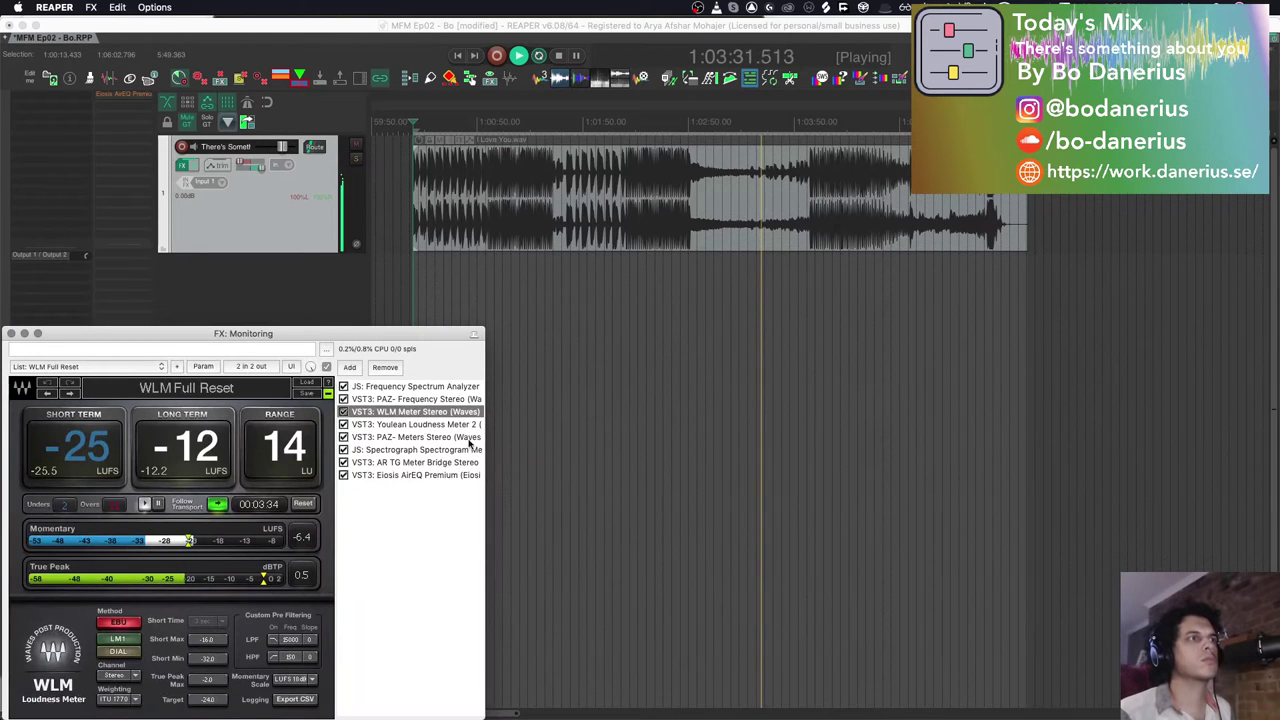
left_click(441, 428)
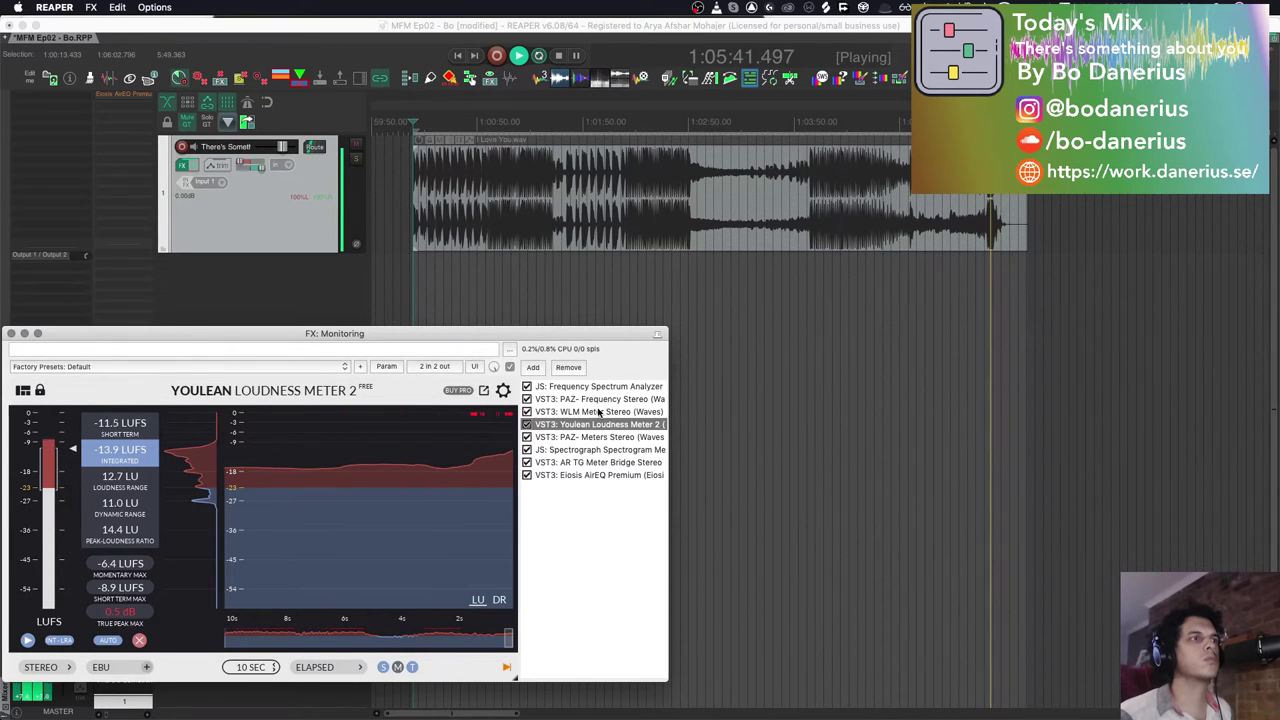
left_click(605, 387)
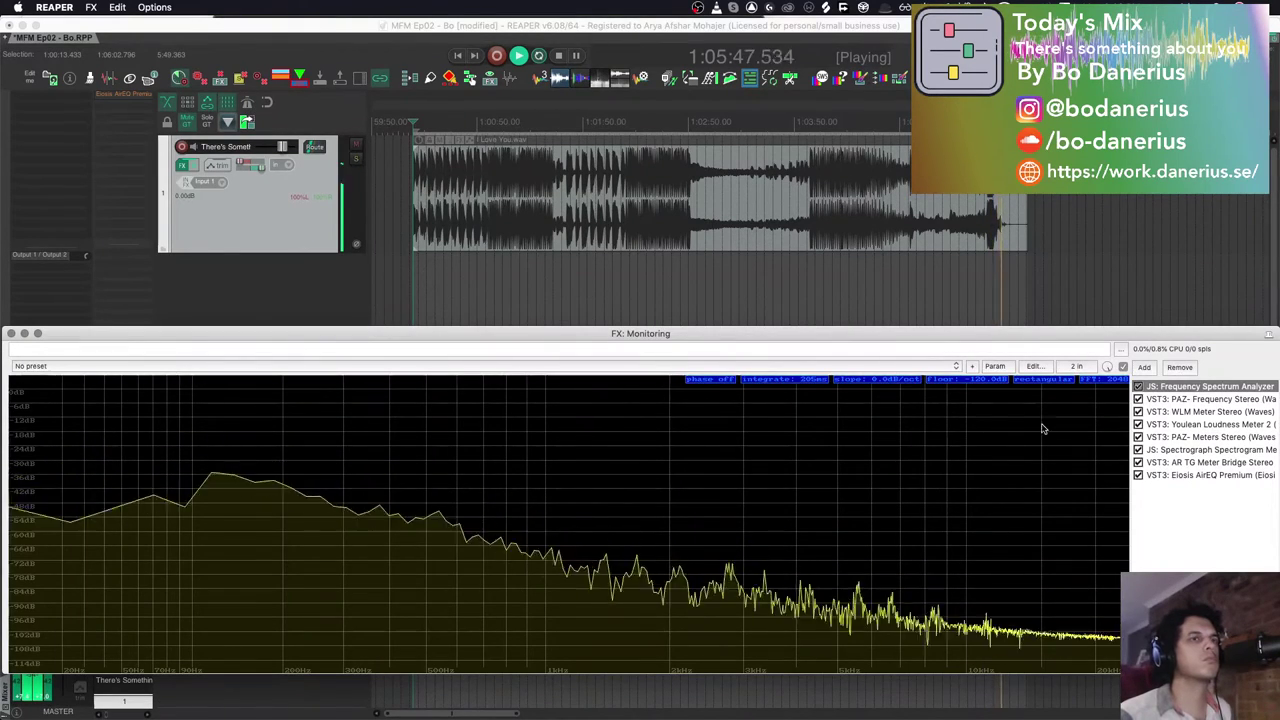
left_click(1182, 425)
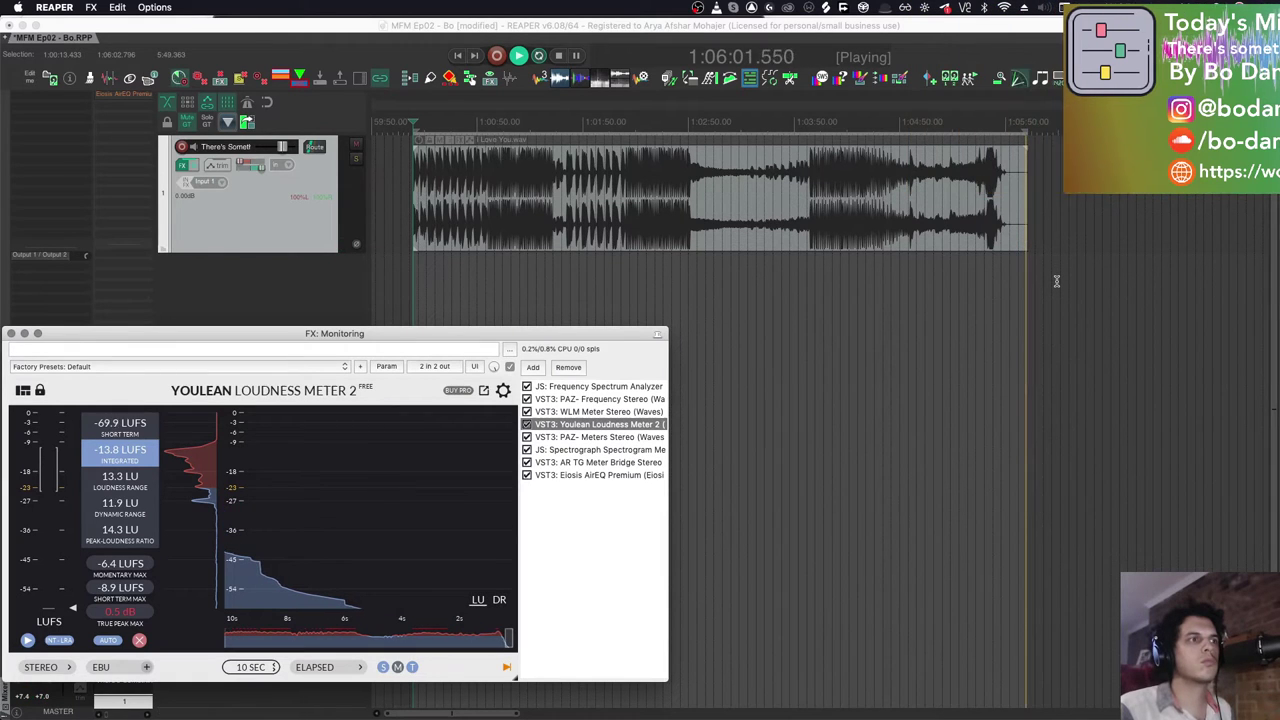
key("space")
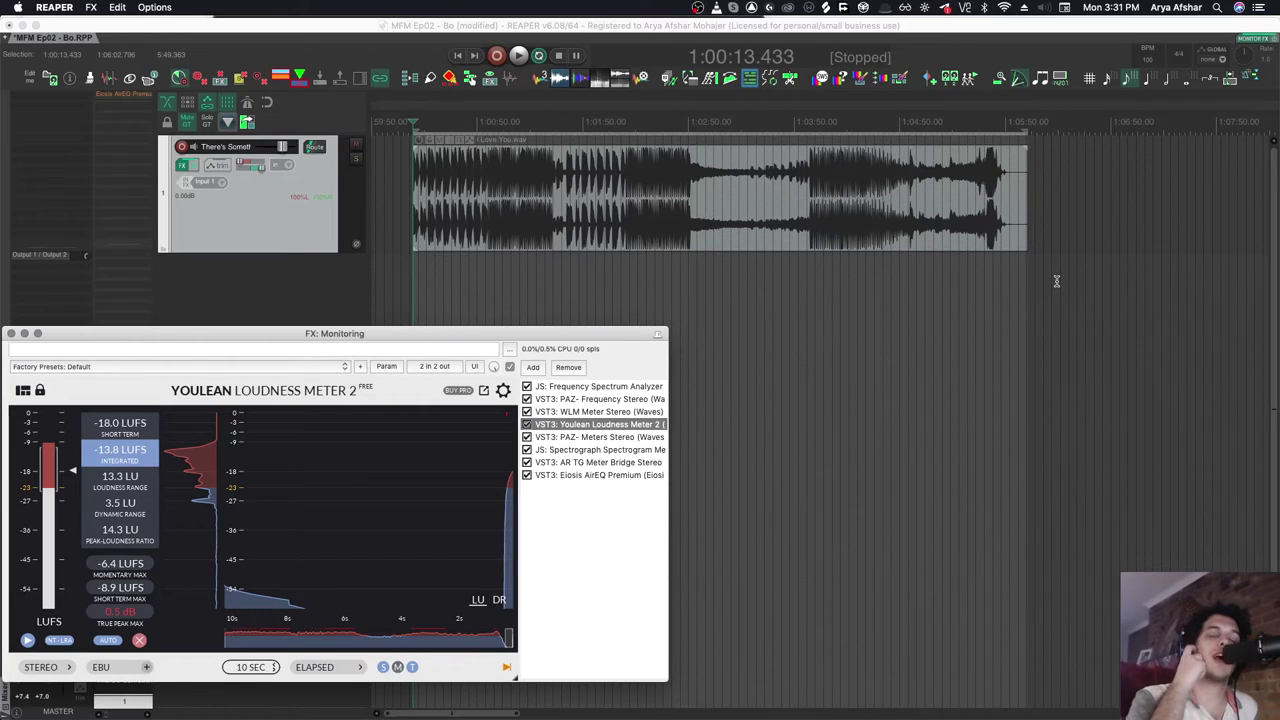
Mark the closing section from about 1:04:30 to 1:06:02 as a time selection, then clear it and place the cursor at about 1:00:38.
mouse_move(925, 716)
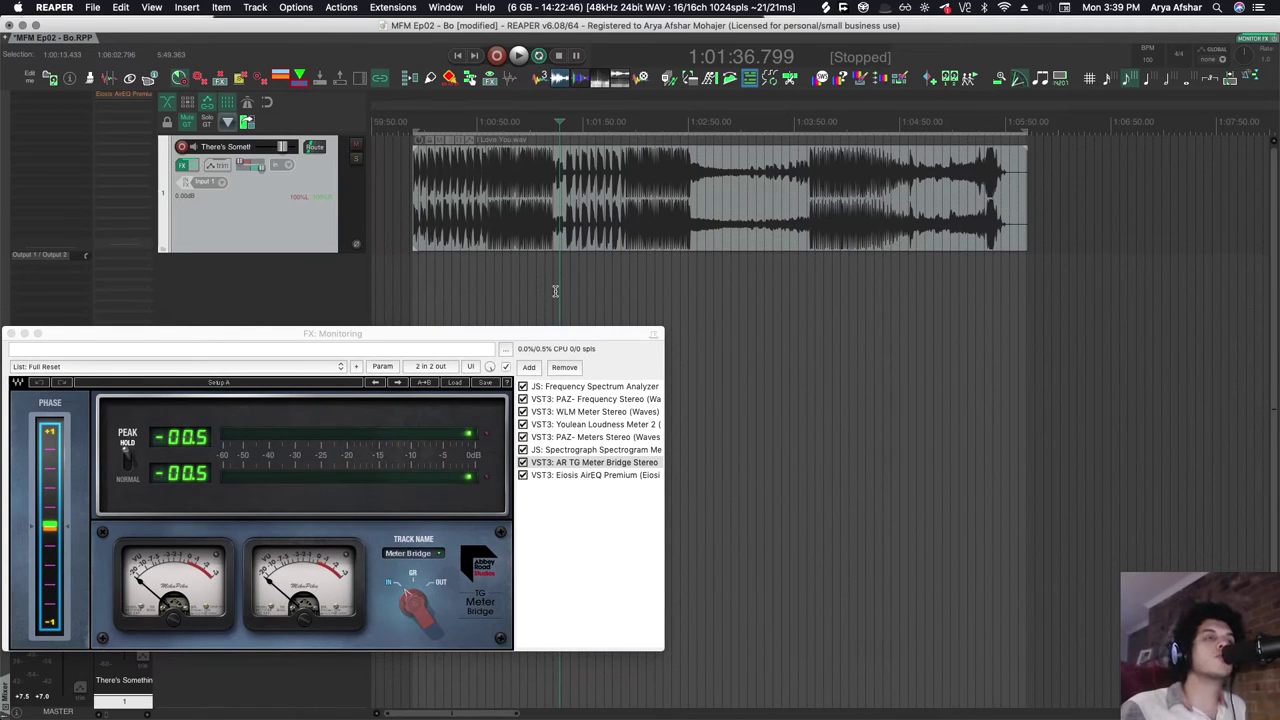
left_click_drag(865, 275, 1043, 277)
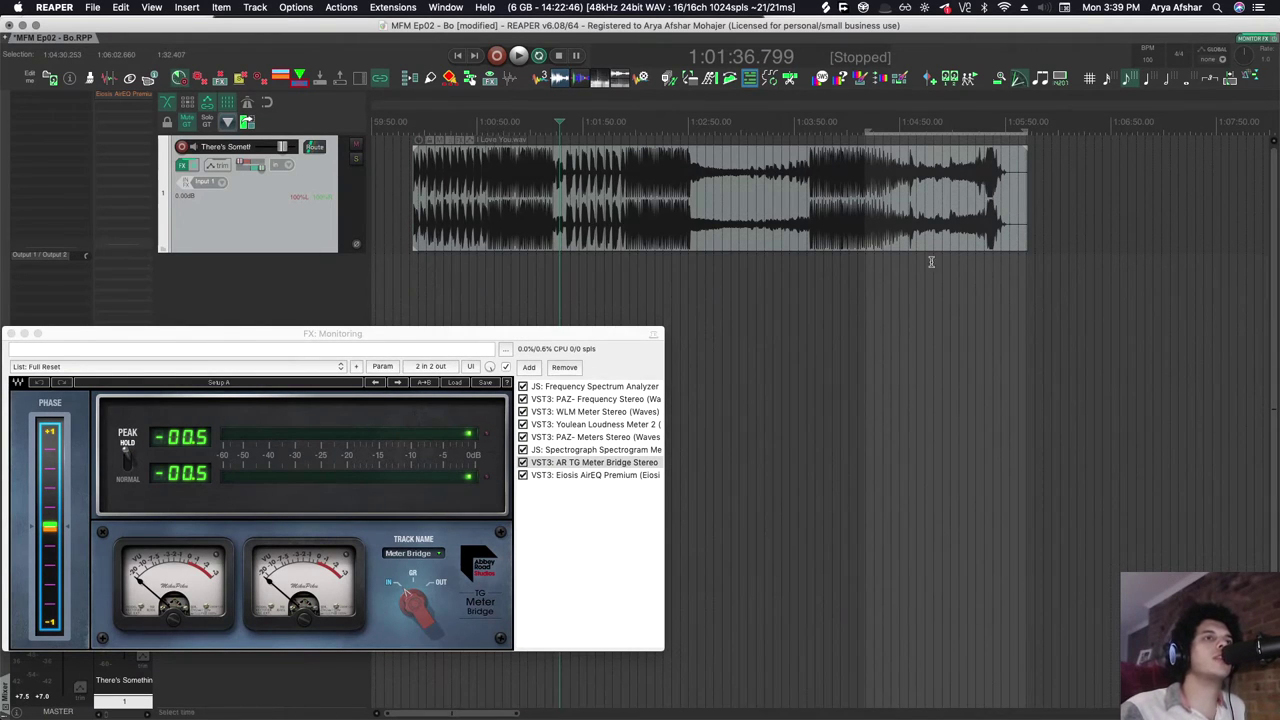
left_click_drag(727, 269, 755, 274)
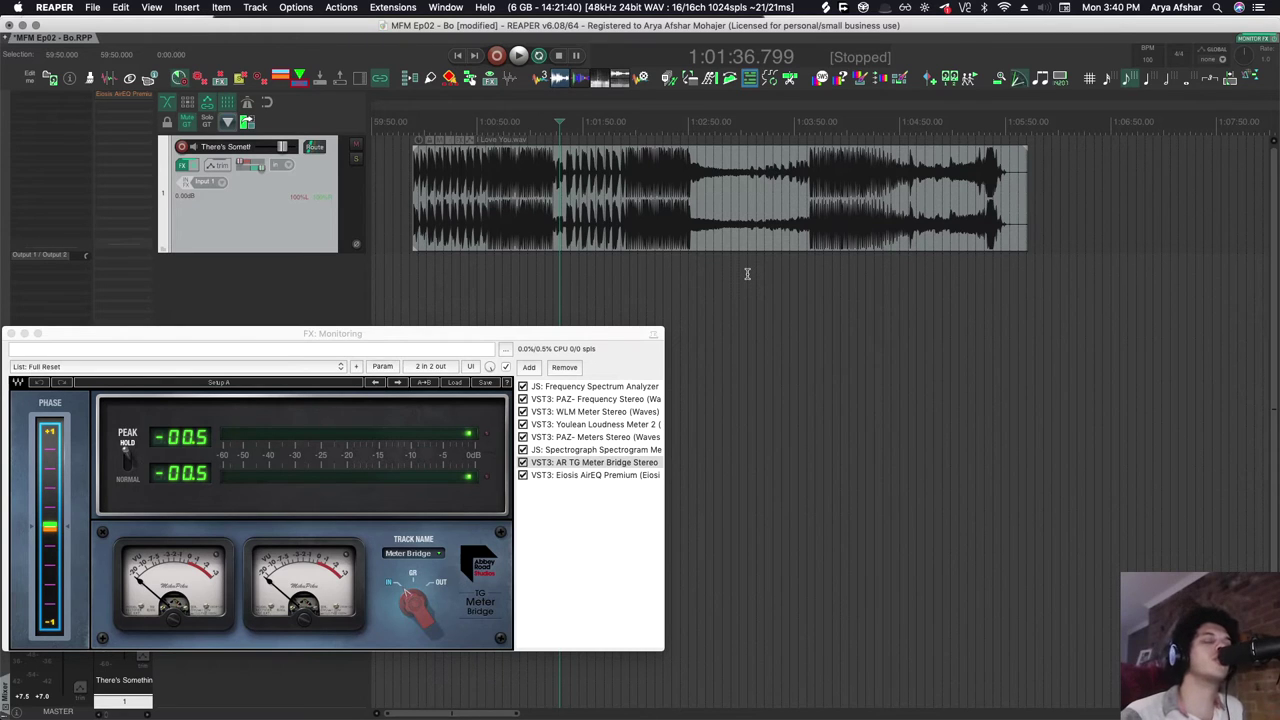
left_click(456, 251)
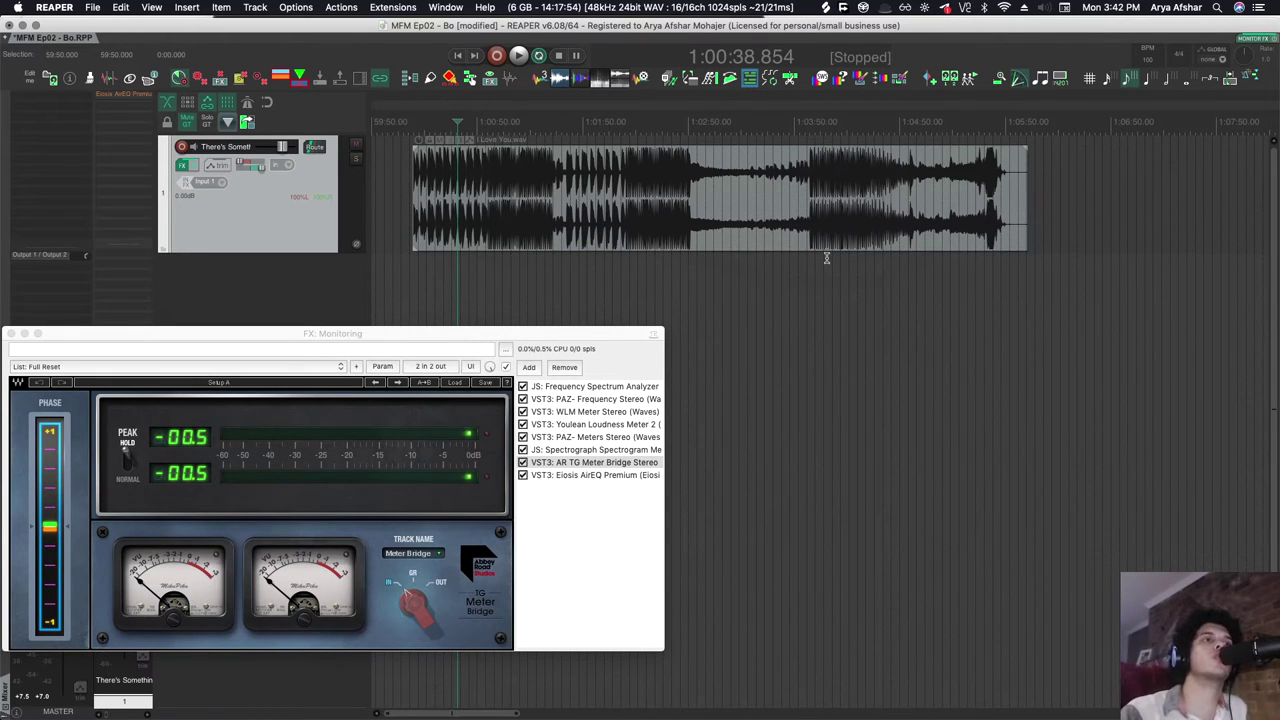
Play the closing section from about 1:04:52 with its waveform enlarged, then stop.
left_click(903, 271)
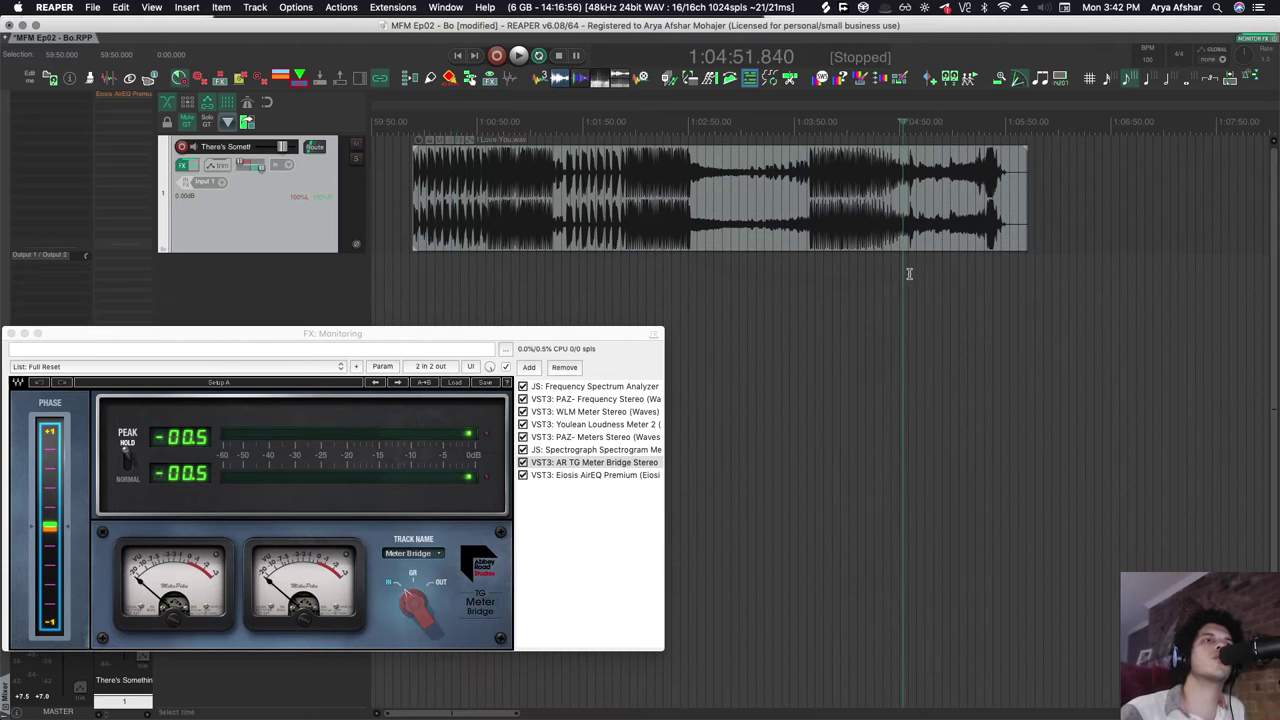
key("space")
scroll(903, 268, "up", 3)
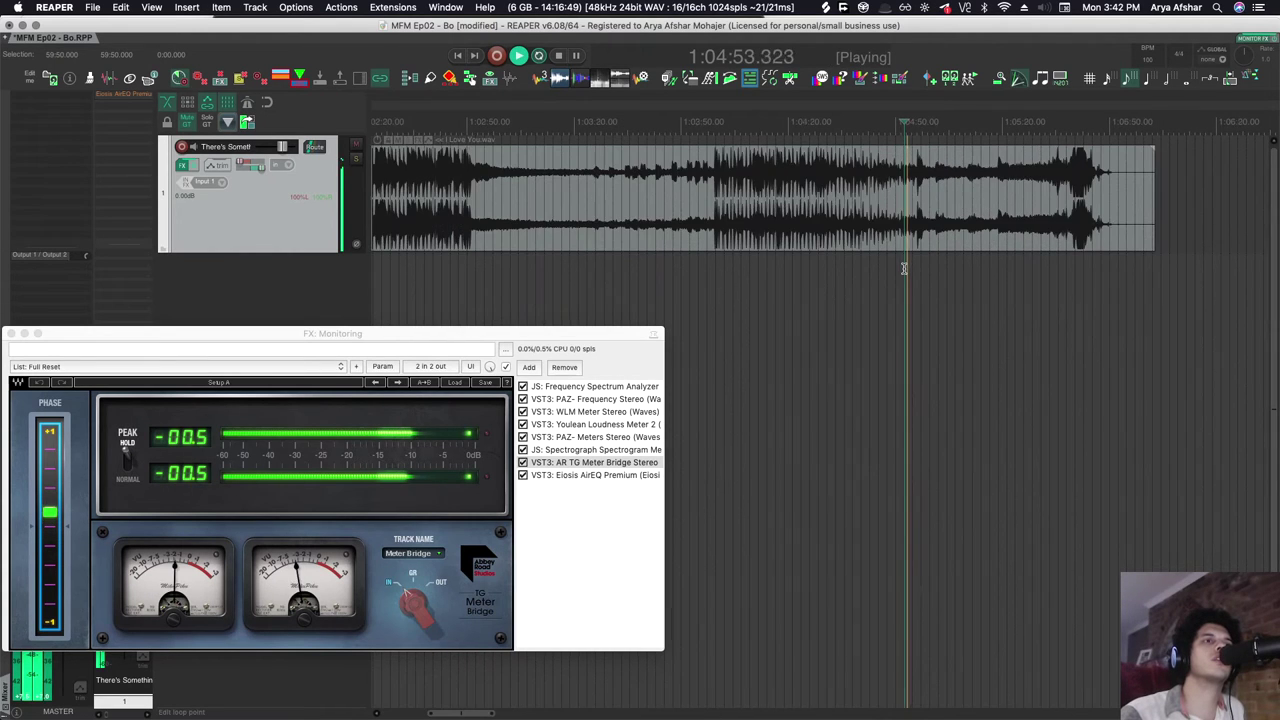
scroll(903, 268, "up", 3)
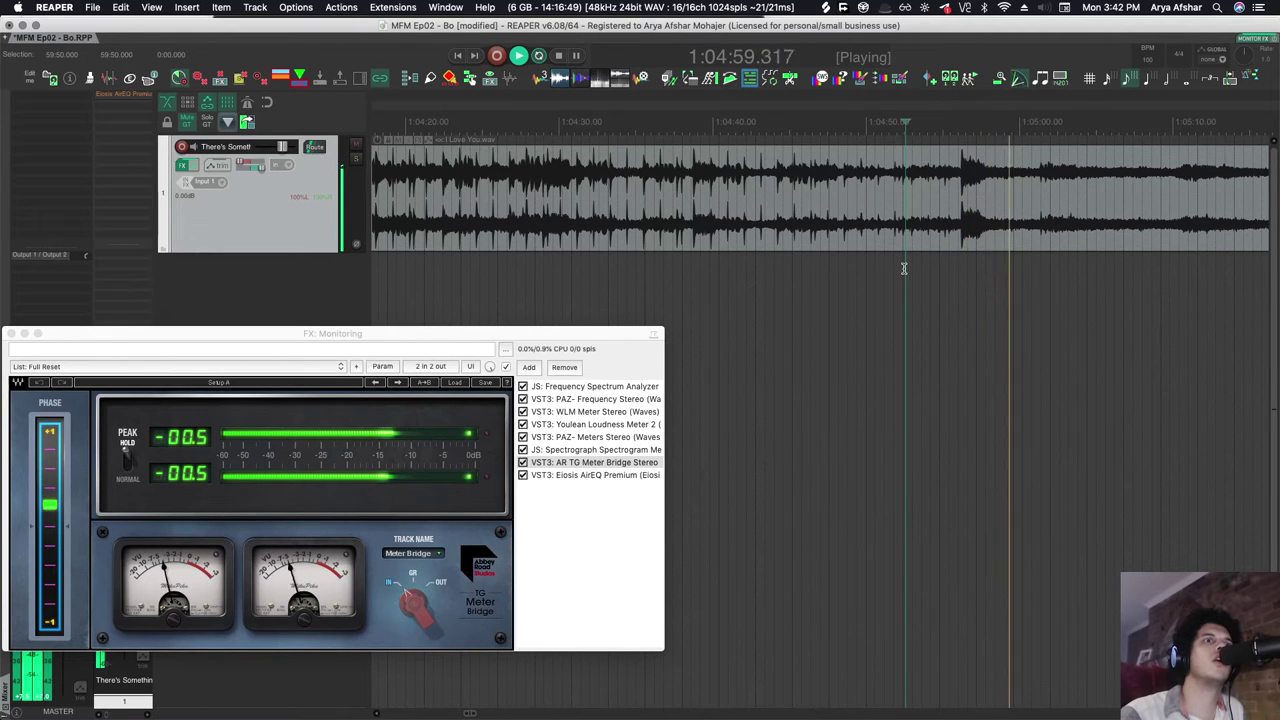
key("space")
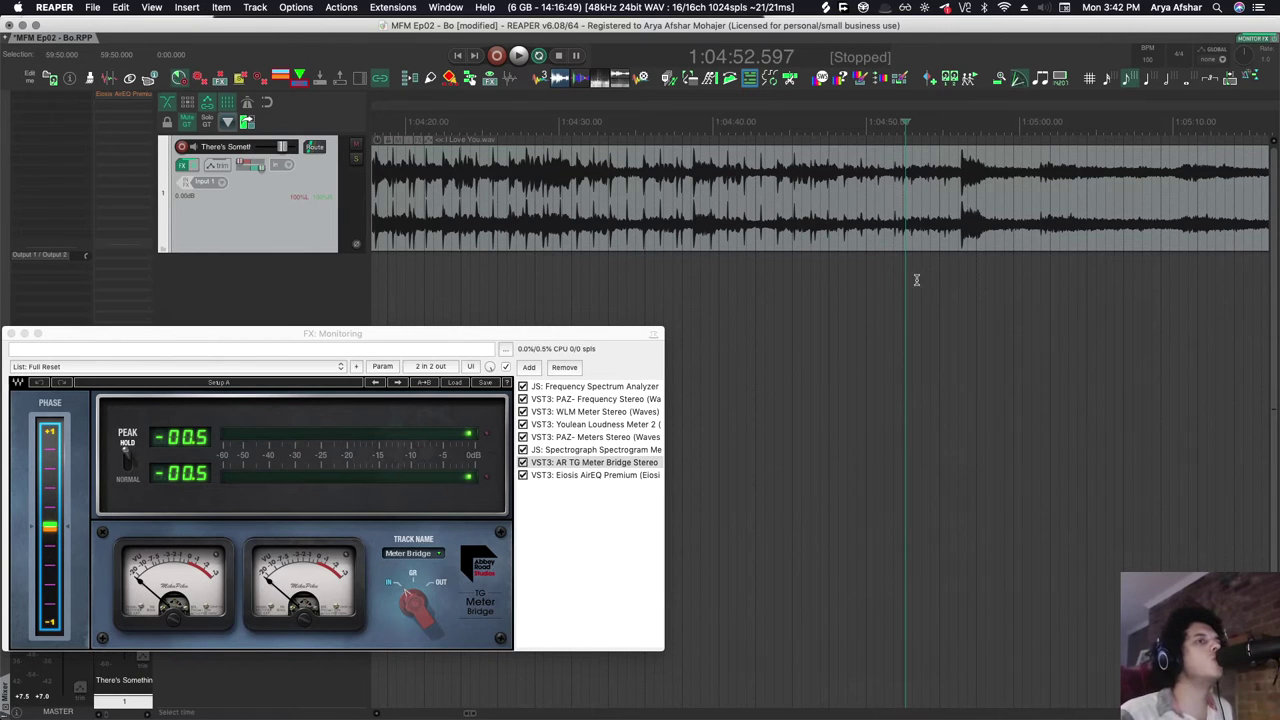
Check the loudness and true peak readings in WLM Meter and Youlean Loudness Meter 2.
scroll(906, 278, "down", 3)
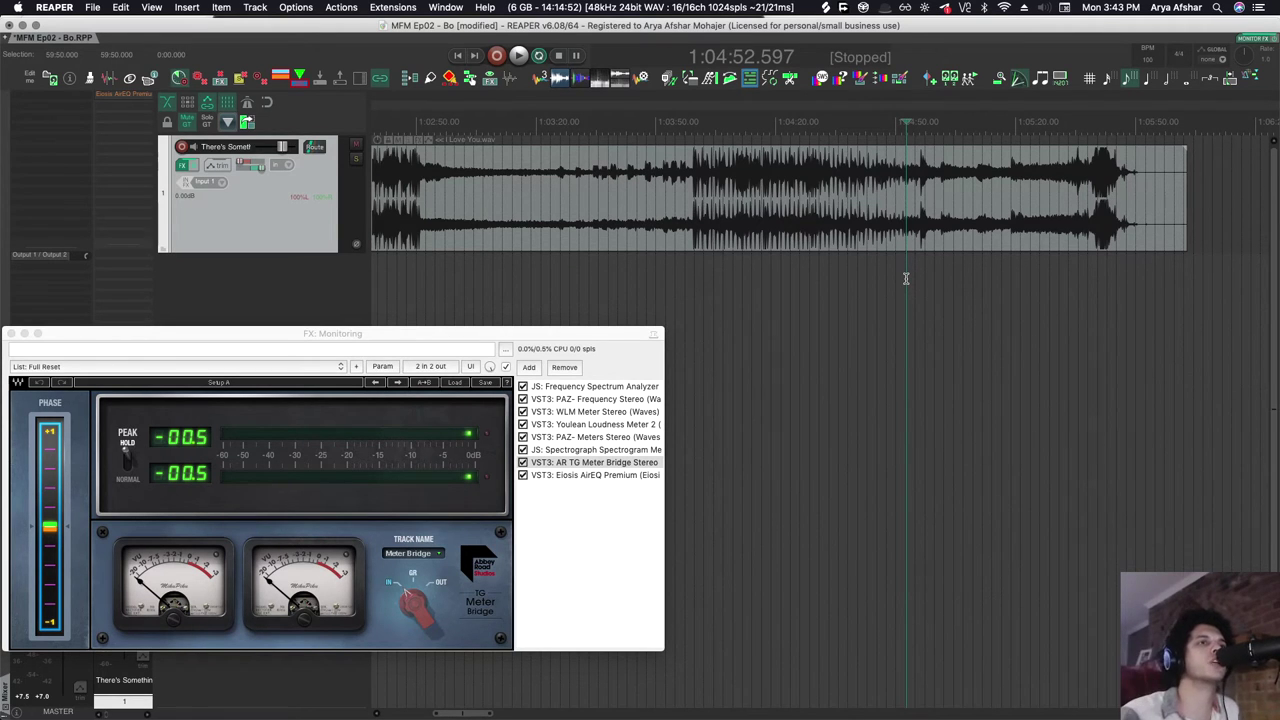
left_click(608, 412)
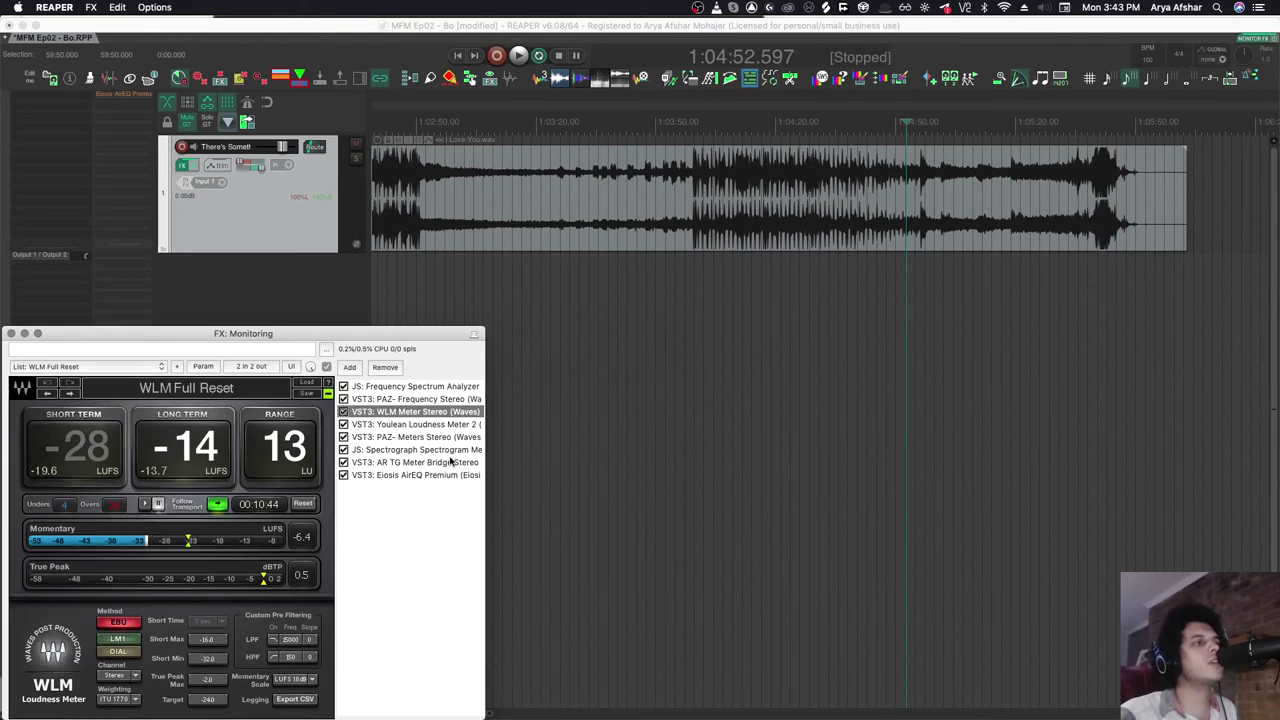
left_click(598, 437)
left_click(257, 424)
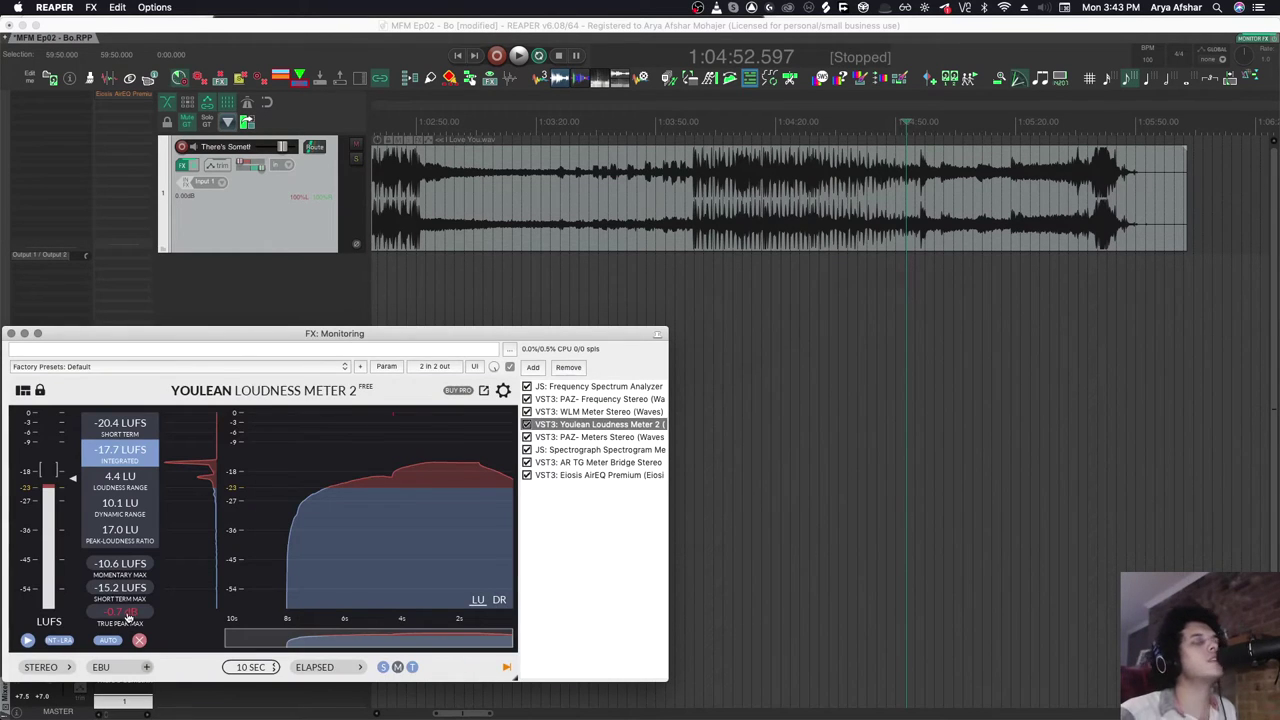
Play the opening seconds from 1:00:13.387 with Youlean Loudness Meter 2 showing, stop, and inspect the opening waveform up close.
scroll(521, 292, "left", 5)
scroll(521, 292, "left", 5)
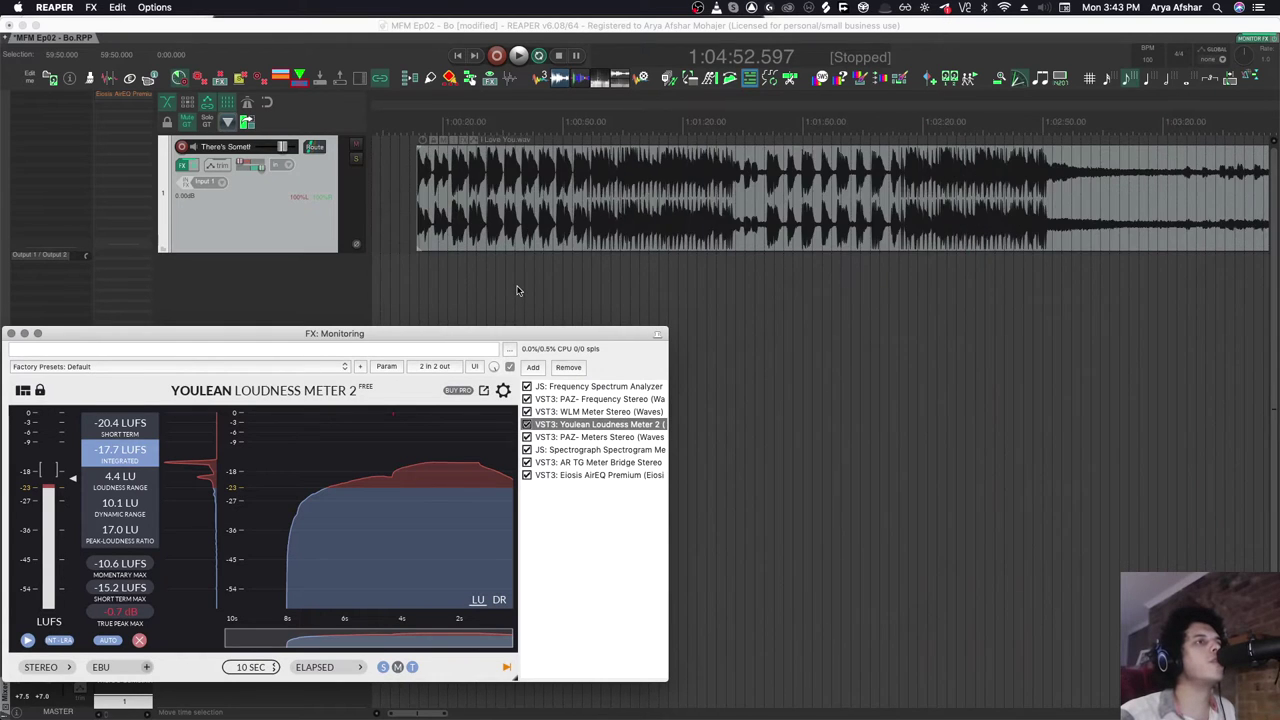
left_click(461, 270)
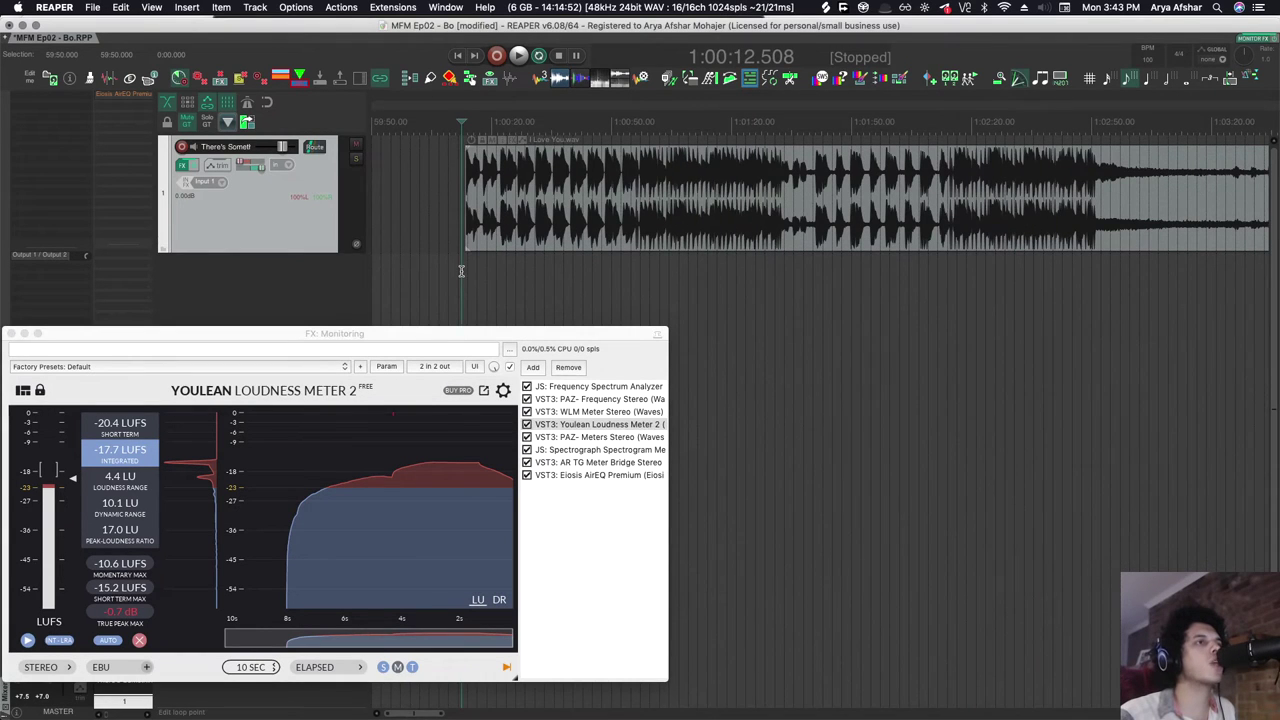
scroll(461, 270, "up", 8)
left_click(474, 274)
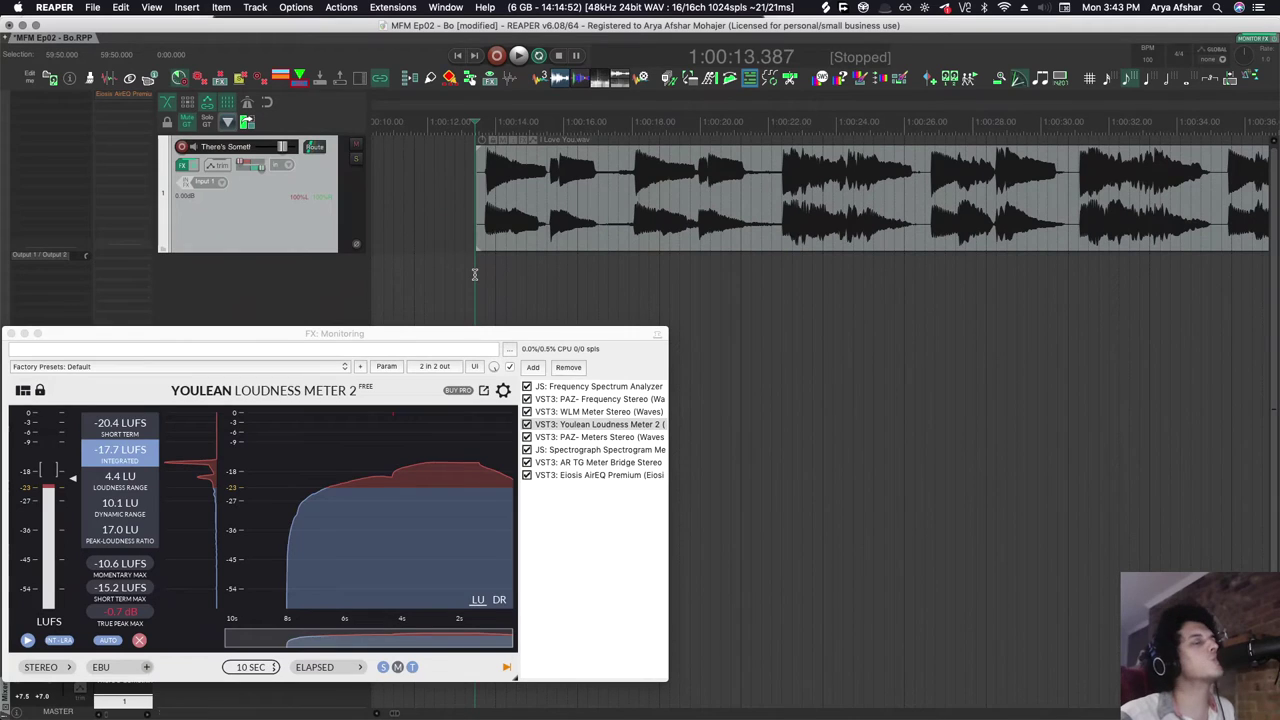
key("space")
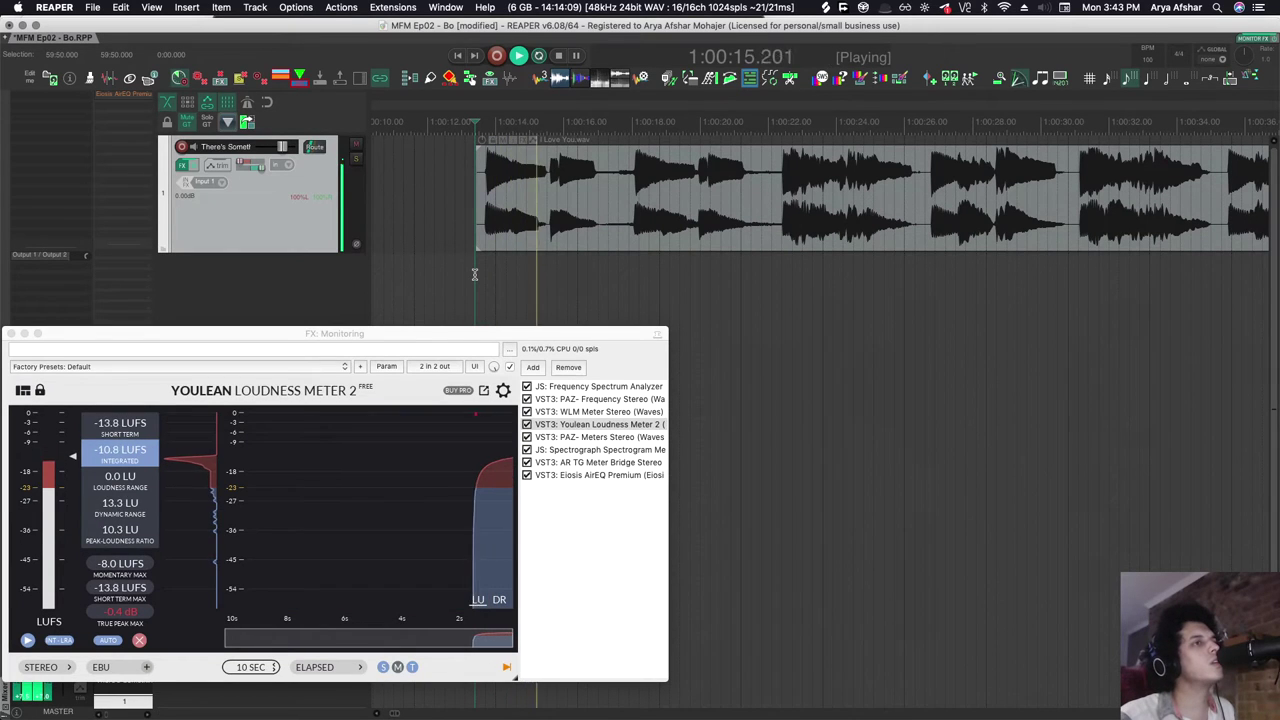
key("space")
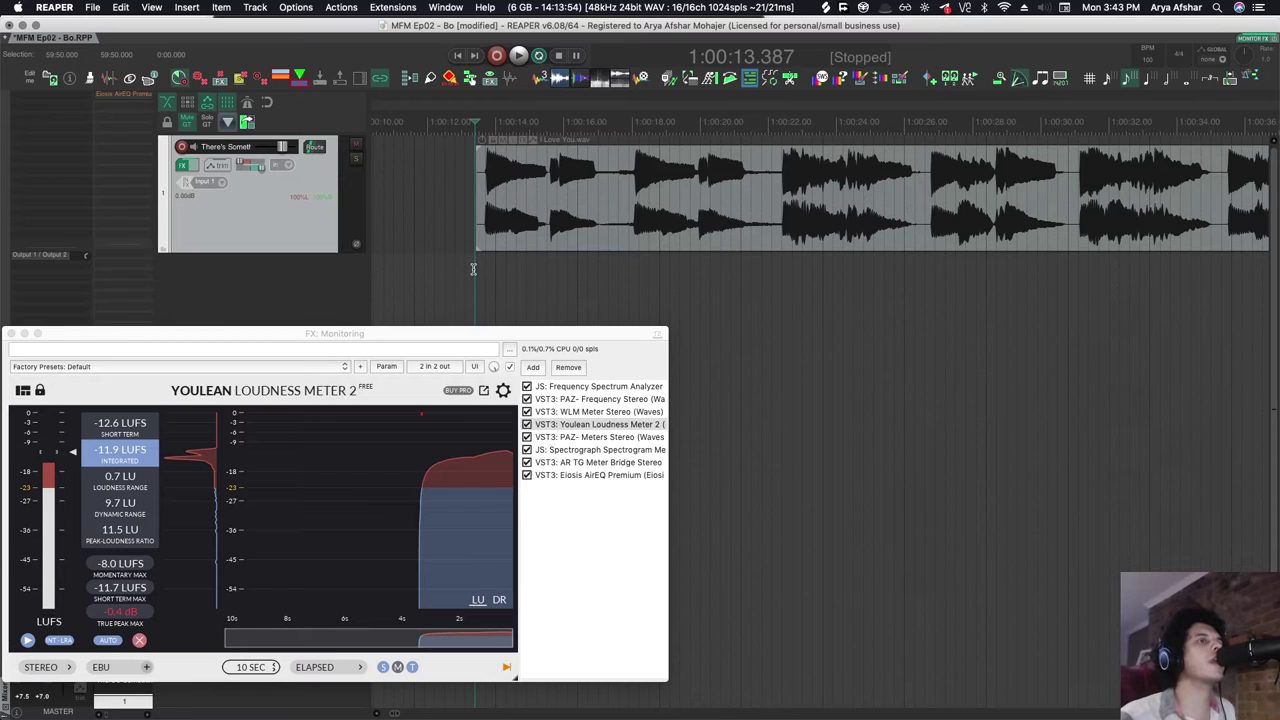
scroll(520, 260, "up", 3)
scroll(660, 250, "up", 3)
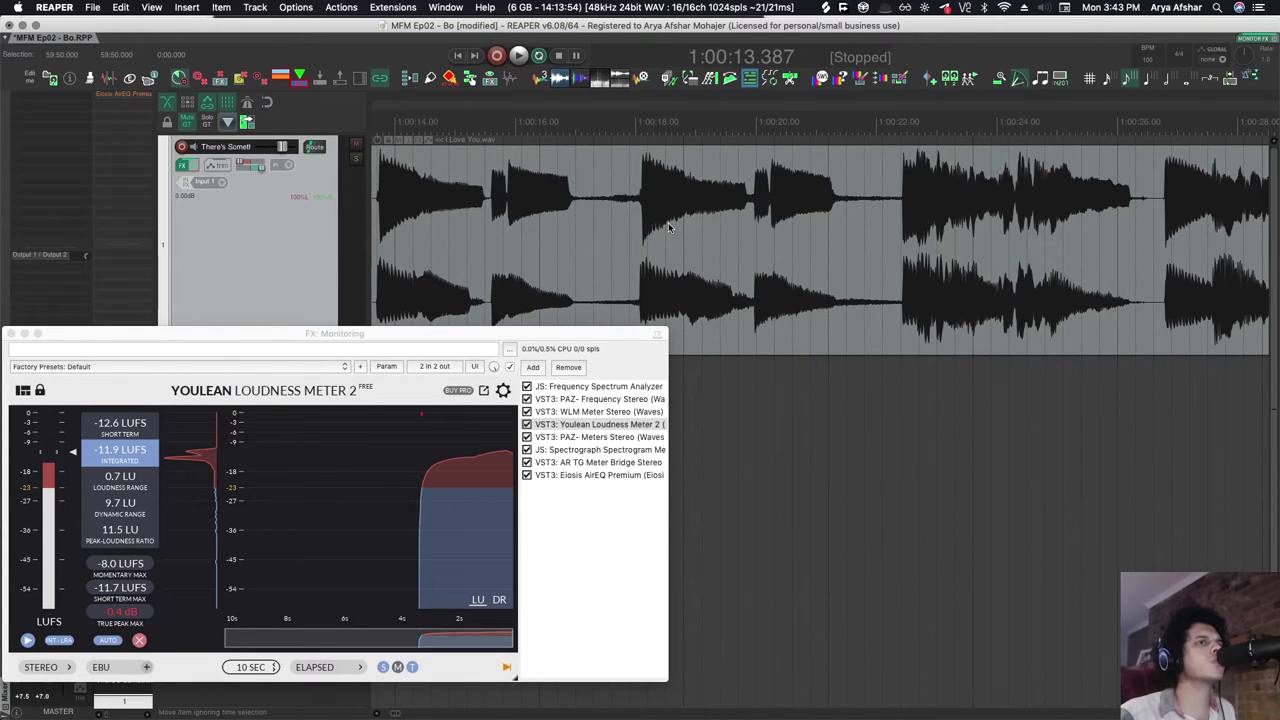
scroll(690, 297, "down", 3)
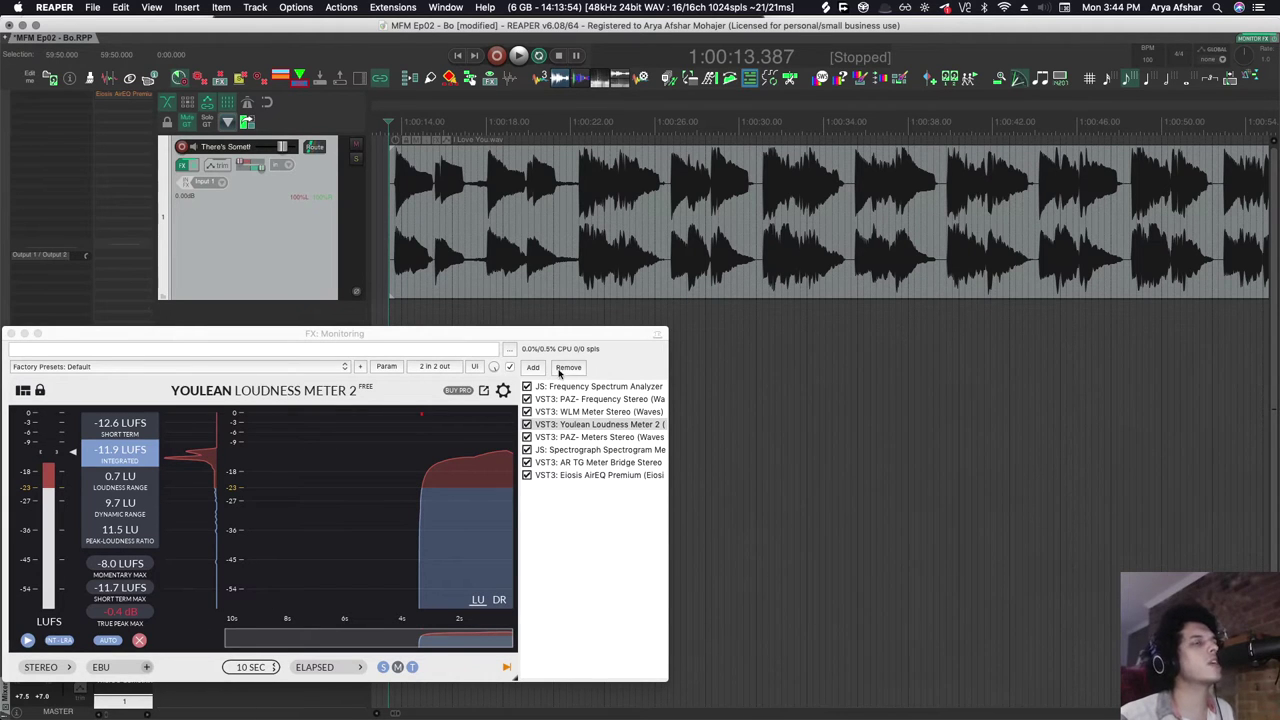
Mark the quiet middle section from about 1:02:55 to 1:03:47, then time-select the loud passage before it from about 1:02:13 to 1:02:53.
scroll(866, 487, "down", 5)
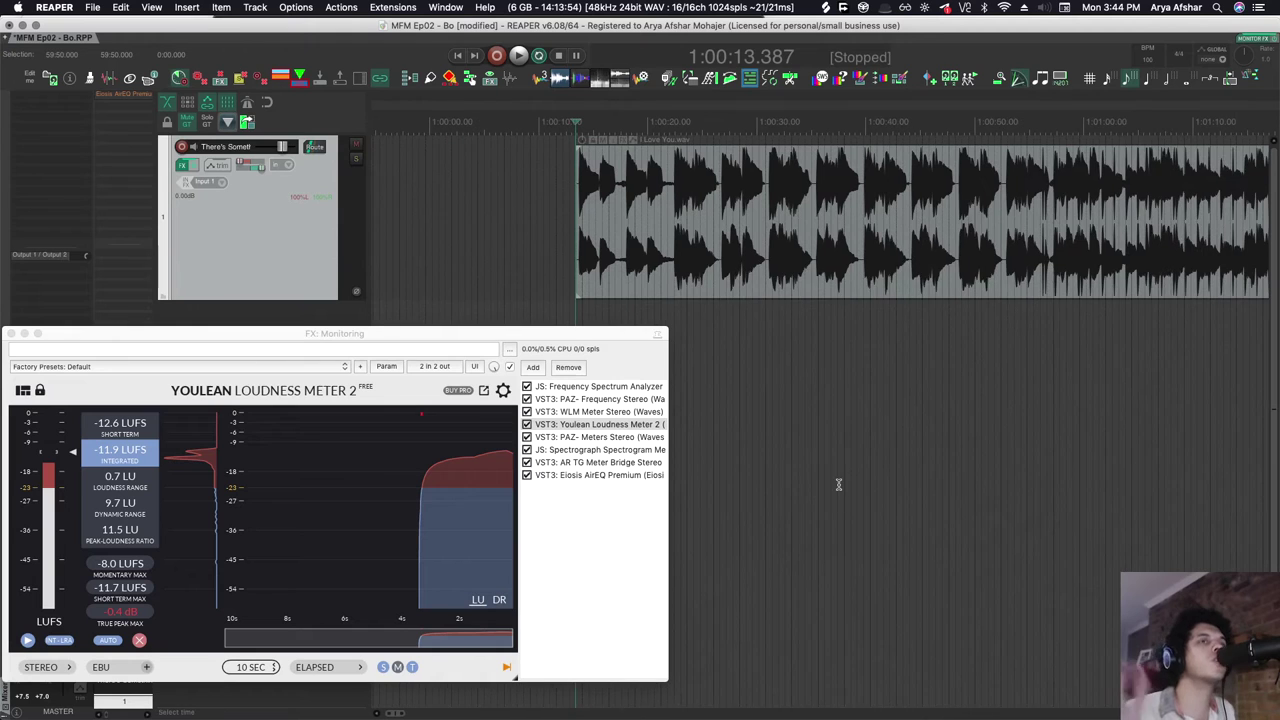
scroll(831, 486, "down", 3)
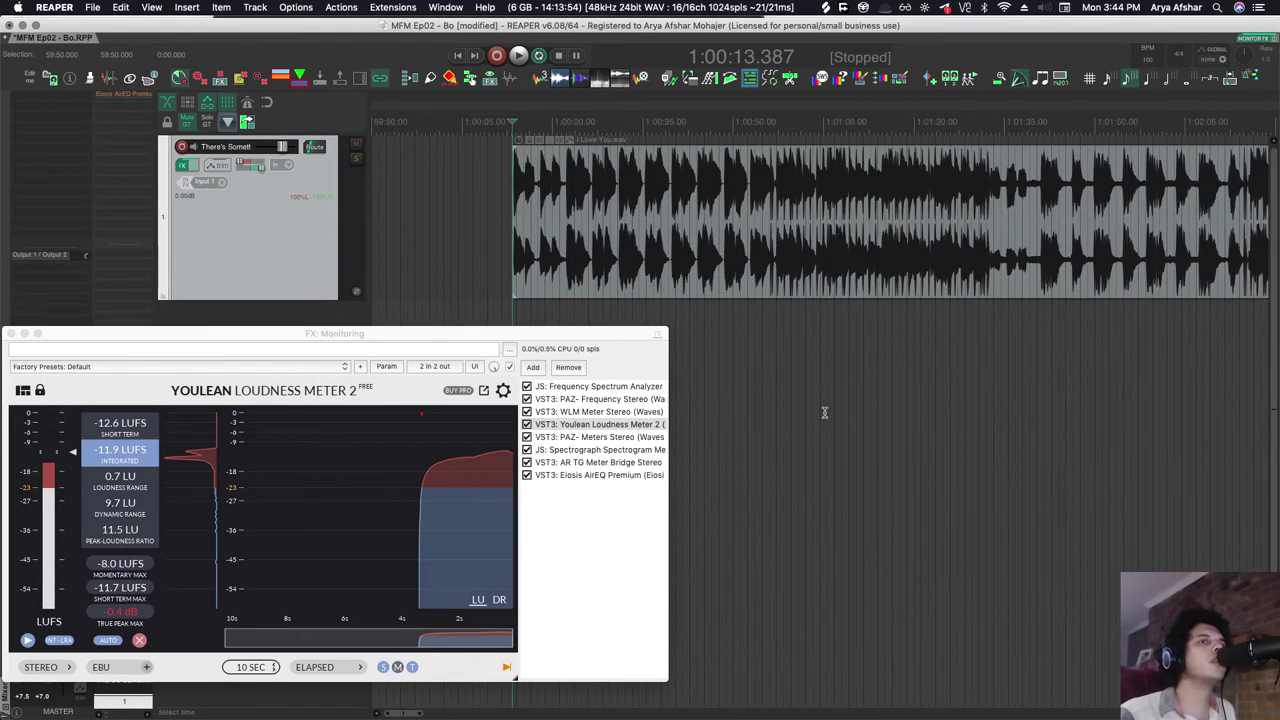
scroll(824, 412, "right", 5)
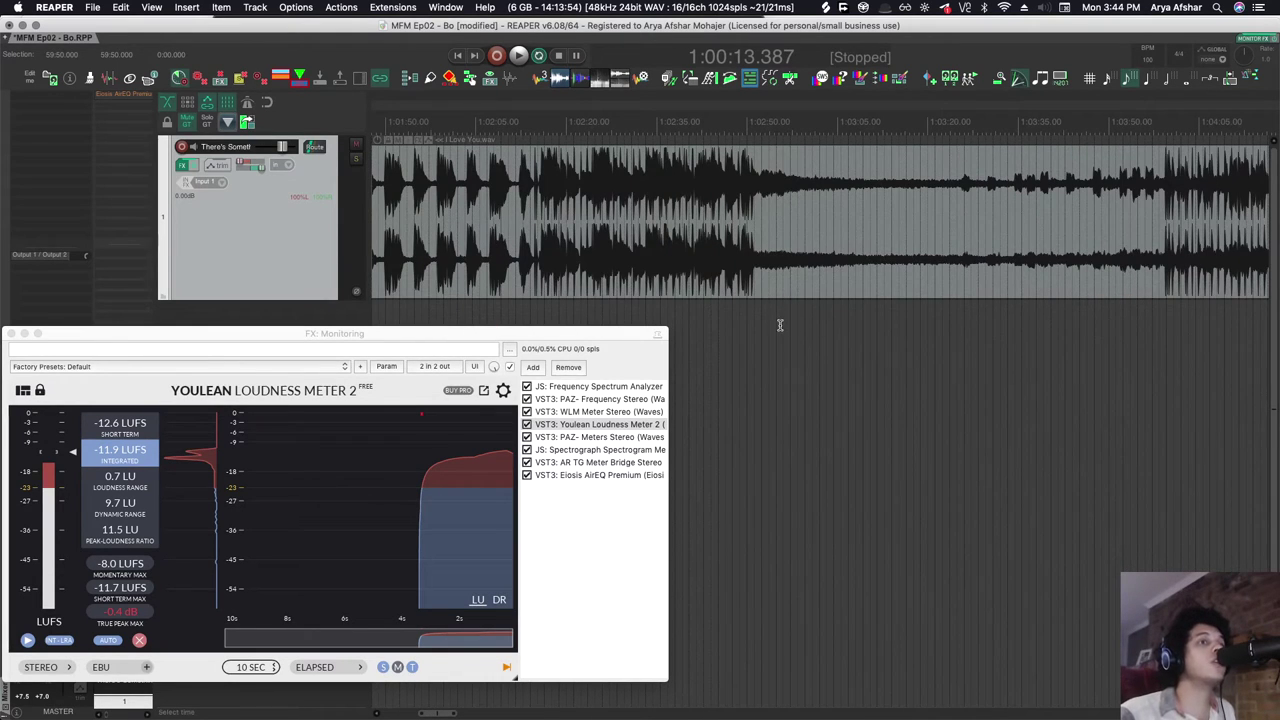
left_click_drag(780, 325, 1097, 332)
left_click(894, 332)
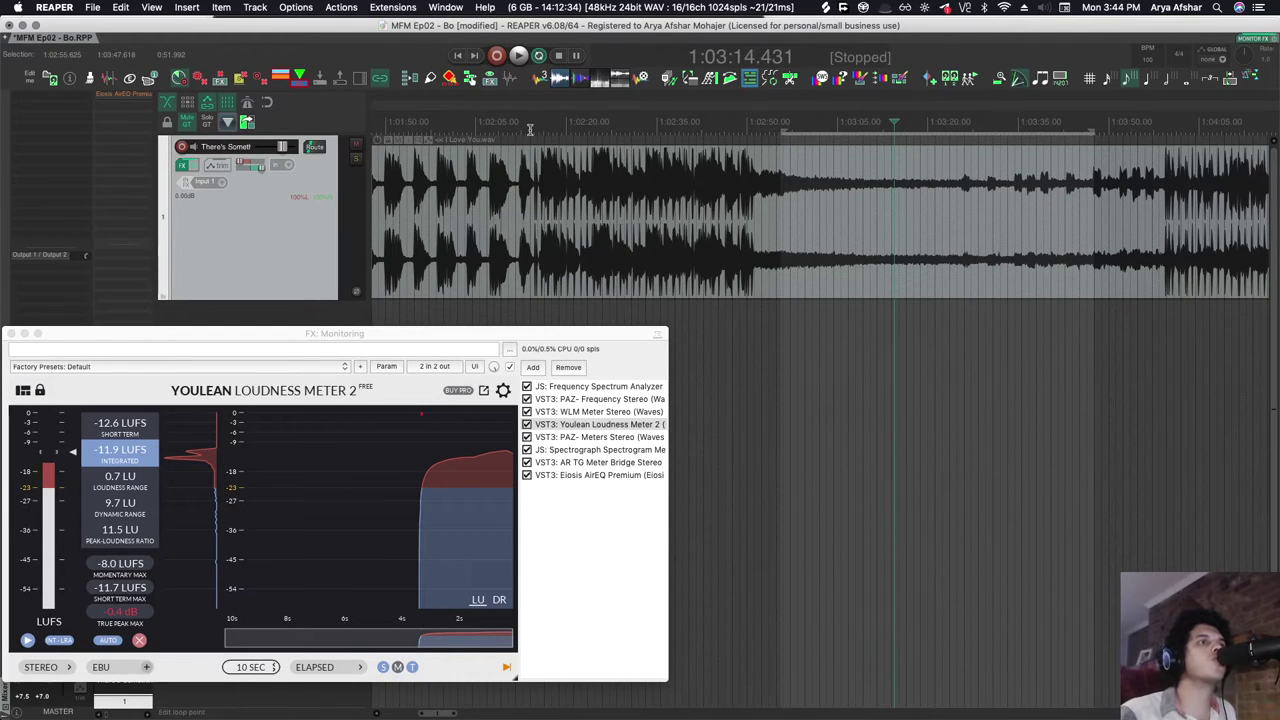
left_click_drag(528, 128, 768, 150)
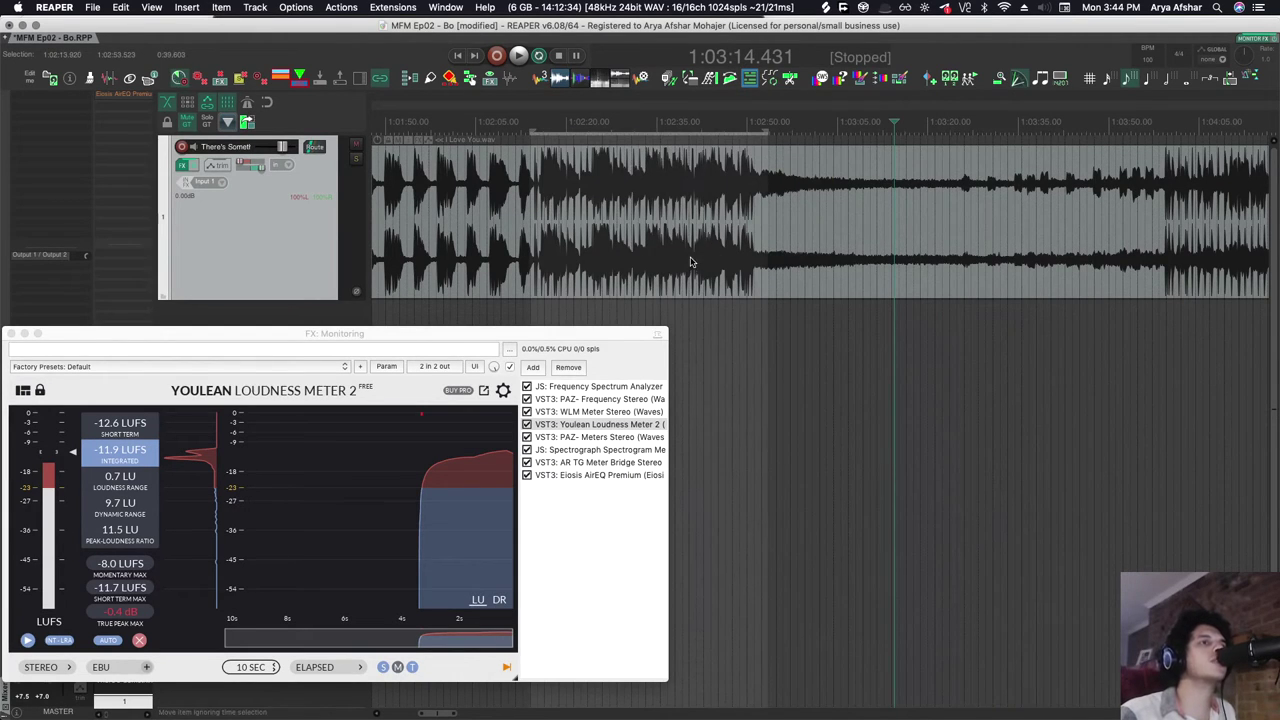
Time-select the loud and quiet passages from about 1:02:13.9 to 1:03:56, then play briefly from 1:02:20.833 and stop.
left_click_drag(771, 320, 1147, 351)
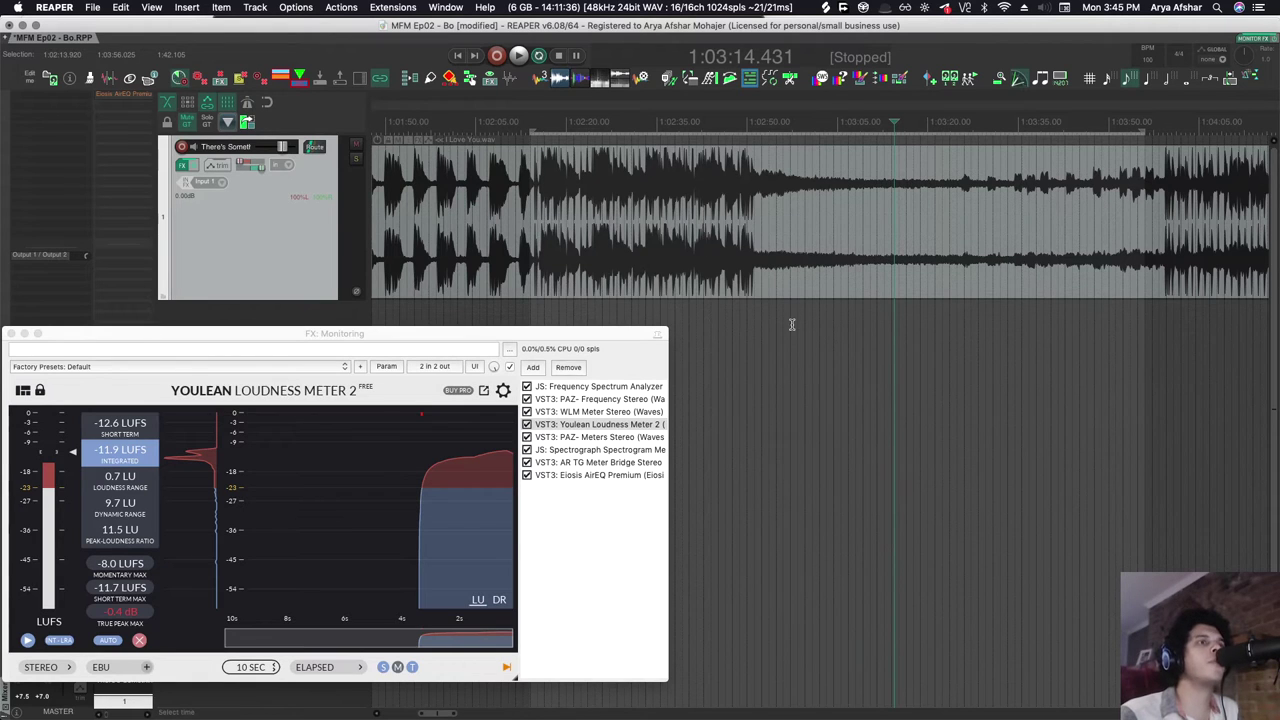
left_click(572, 220)
scroll(570, 220, "up", 10)
key("space")
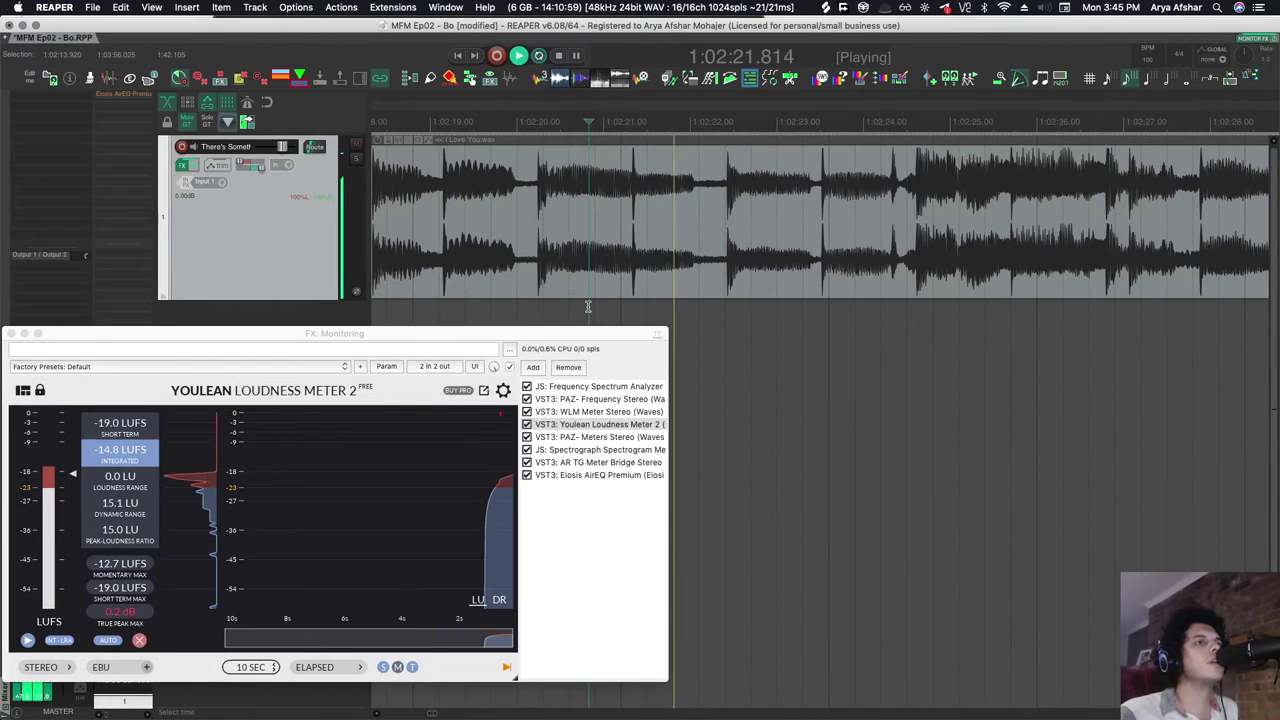
key("space")
Inspect the waveform peak just after 1:02:21 up close, return to the whole song, and clear the time selection.
scroll(640, 240, "up", 3)
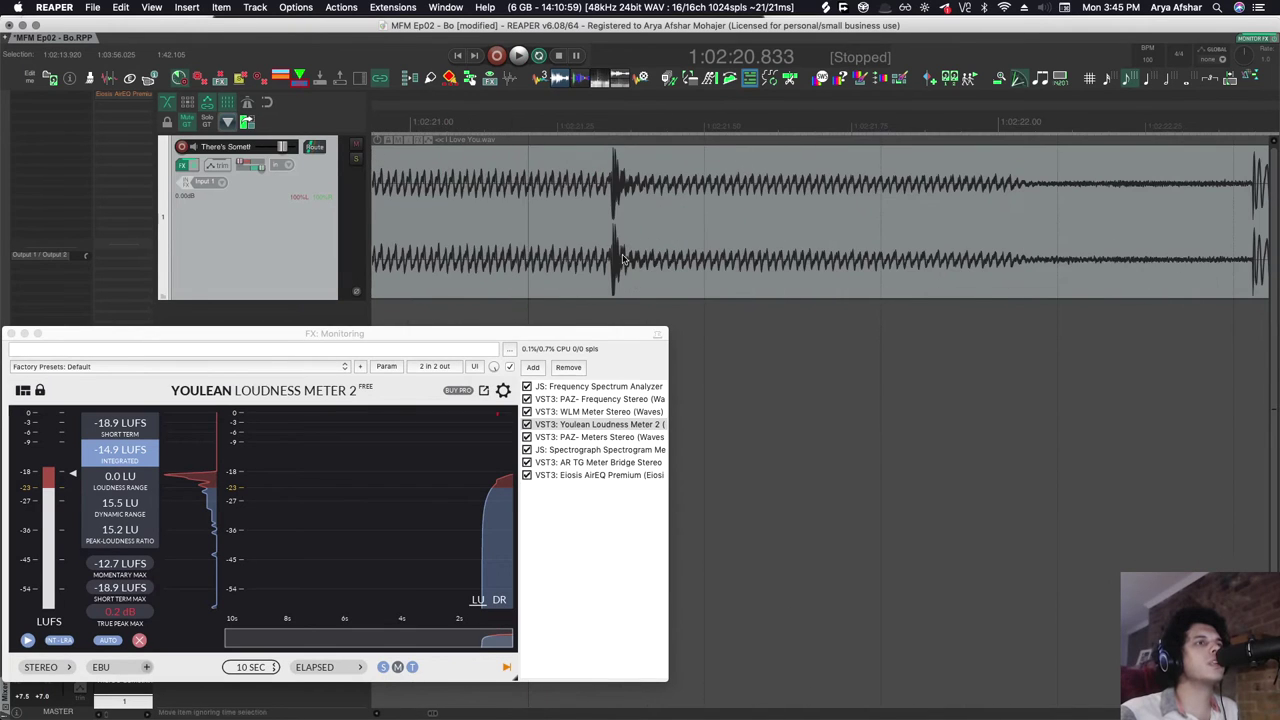
scroll(630, 265, "up", 3)
scroll(632, 283, "down", 5)
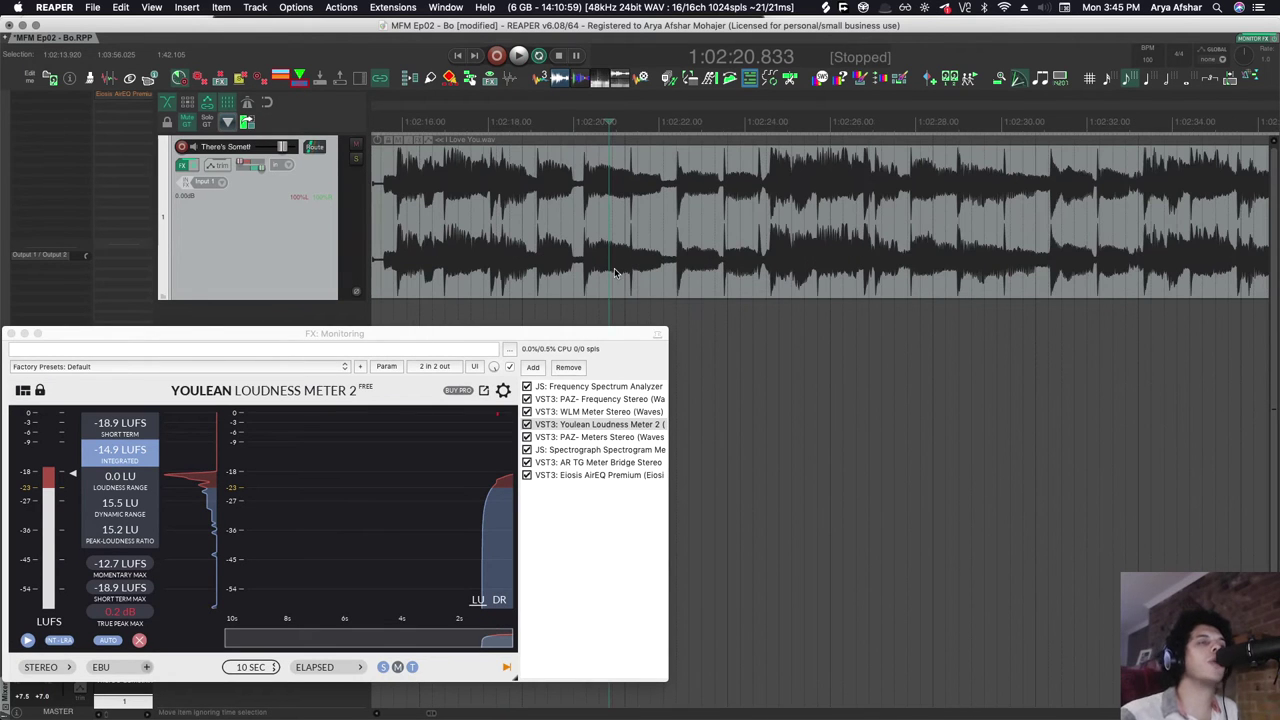
scroll(615, 272, "down", 8)
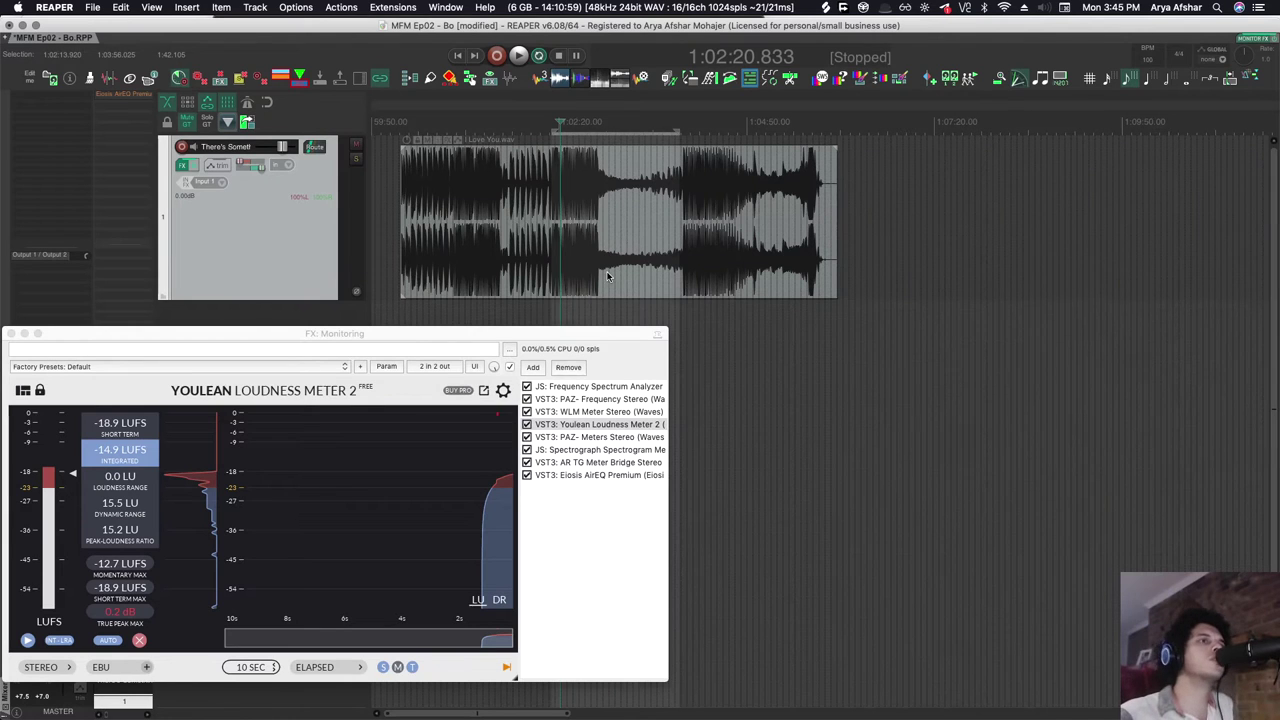
key("Escape")
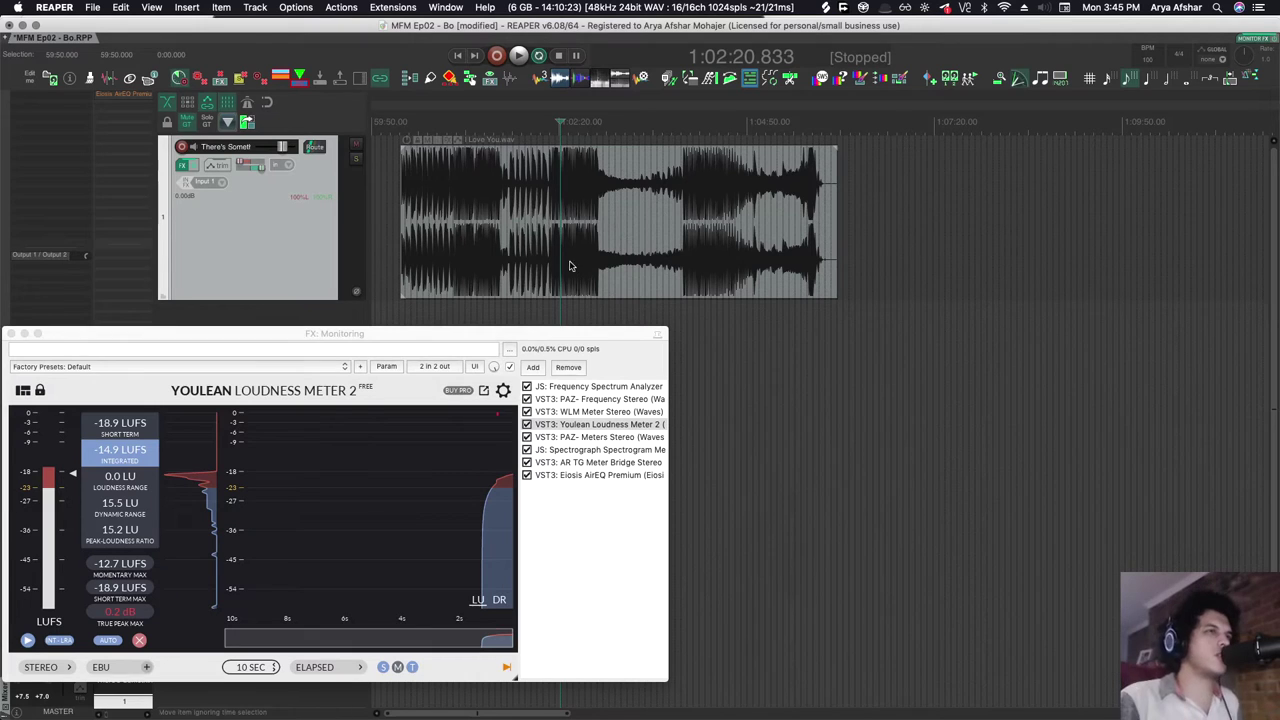
Examine the separated bursts of waveform around 1:01:46 up close and close the Monitoring FX window.
scroll(573, 268, "up", 10)
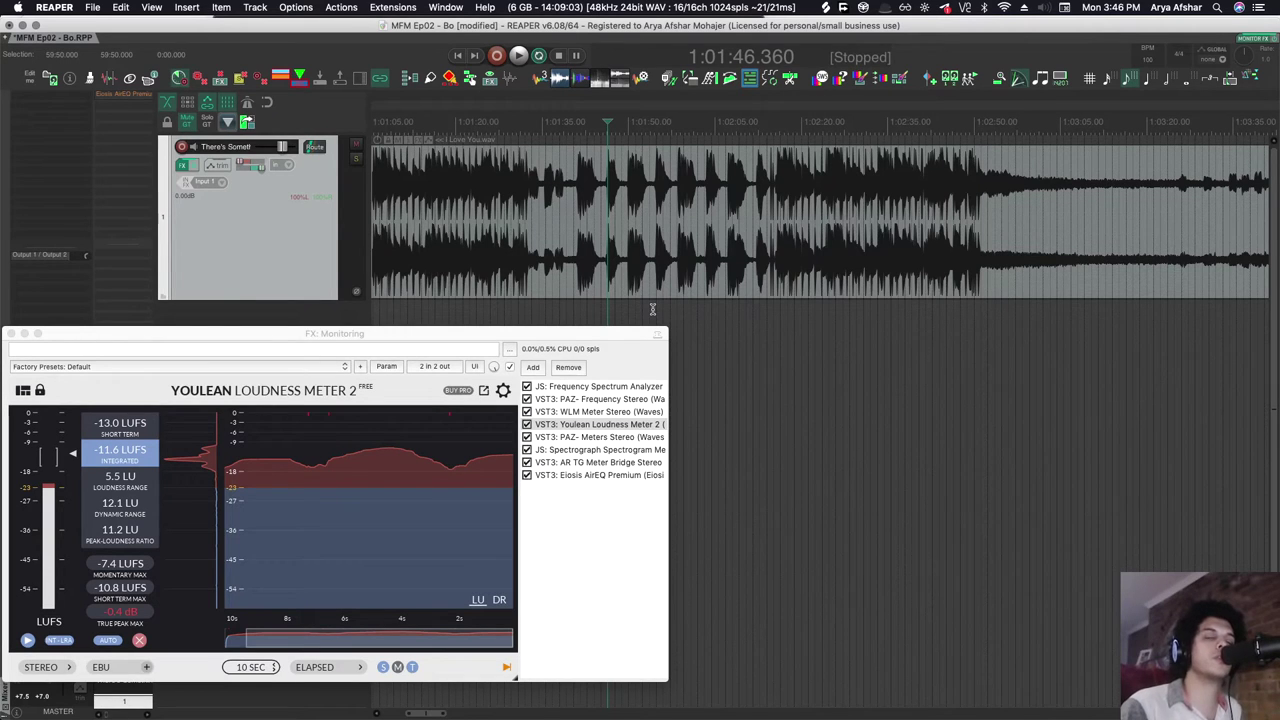
scroll(640, 310, "right", 3)
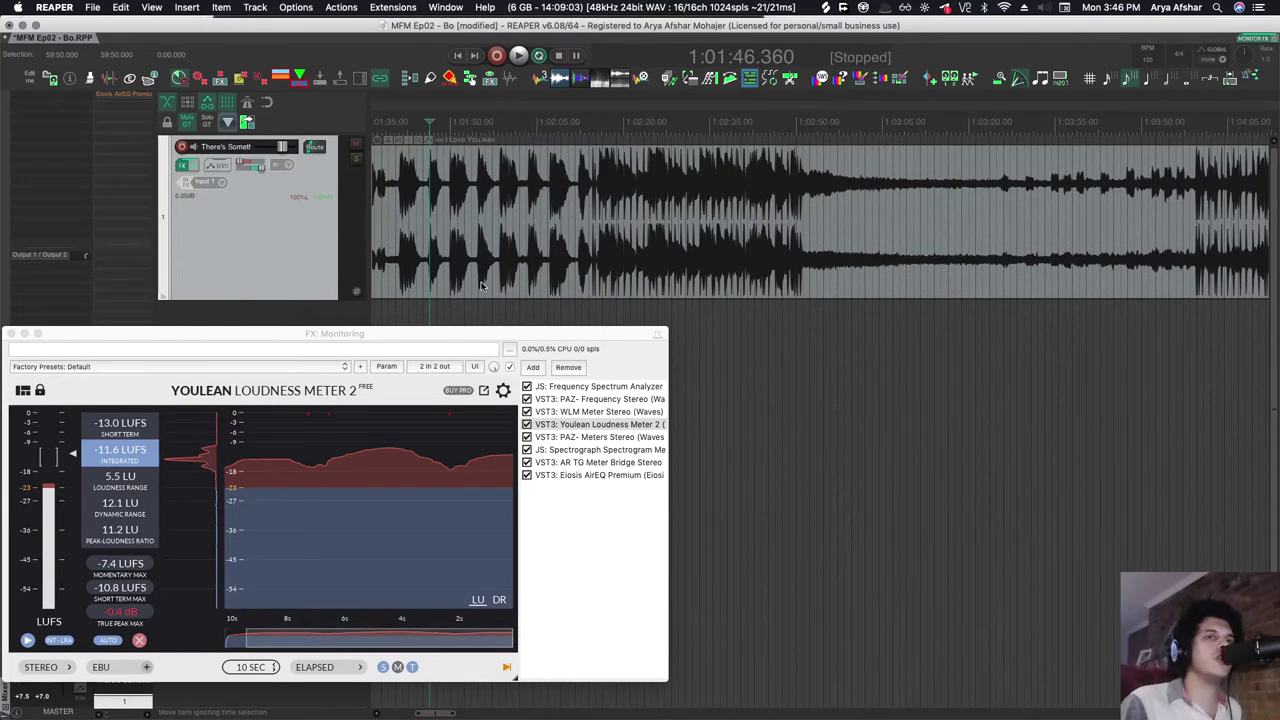
scroll(480, 285, "up", 5)
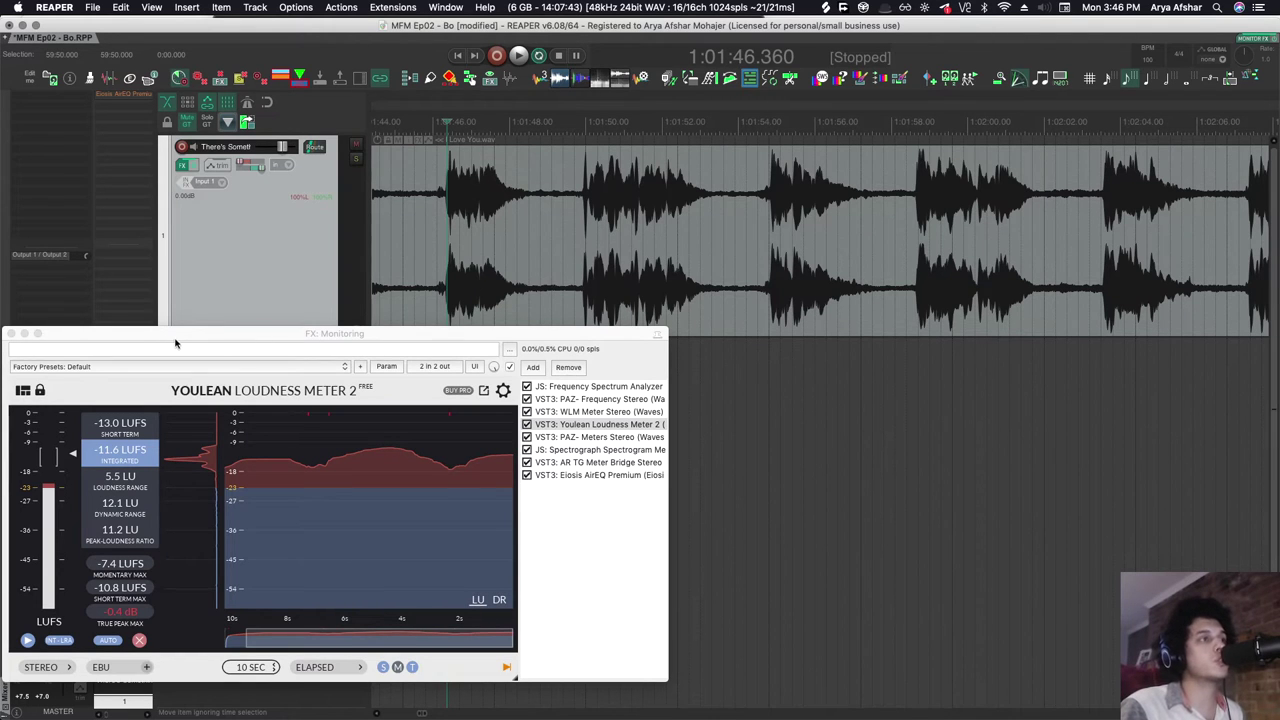
key("F7")
scroll(535, 410, "down", 3)
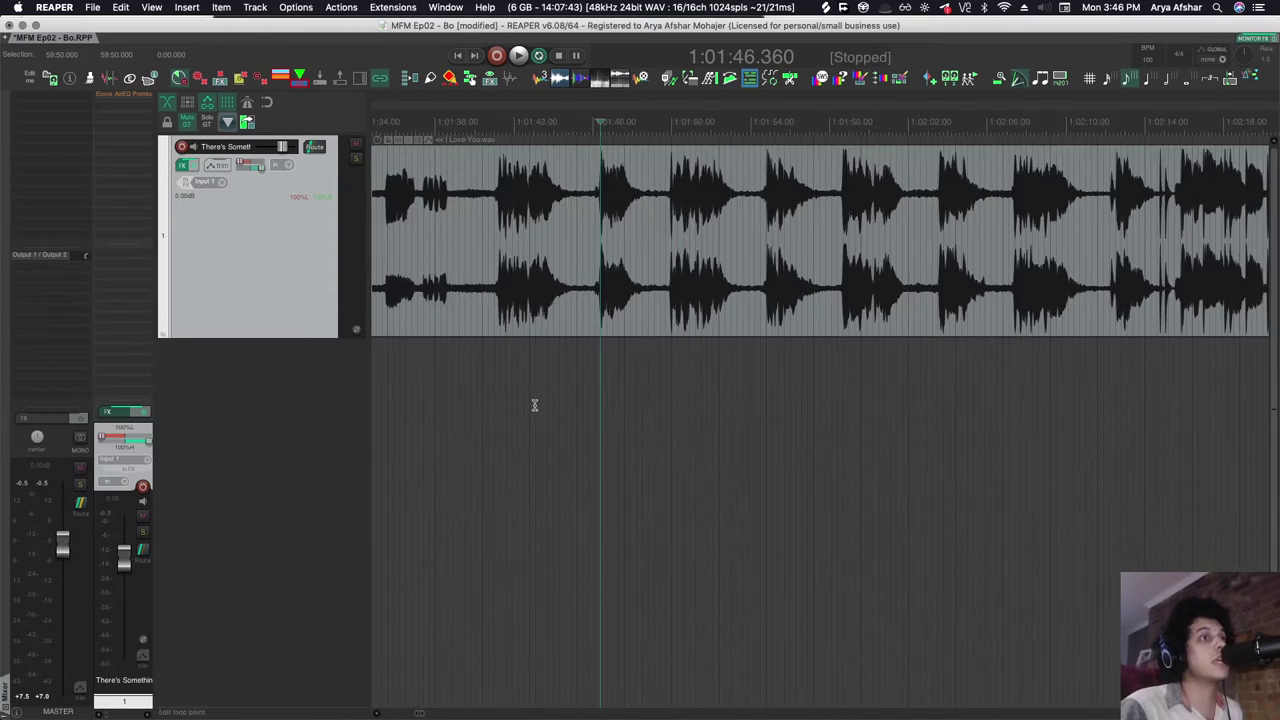
scroll(609, 413, "up", 2)
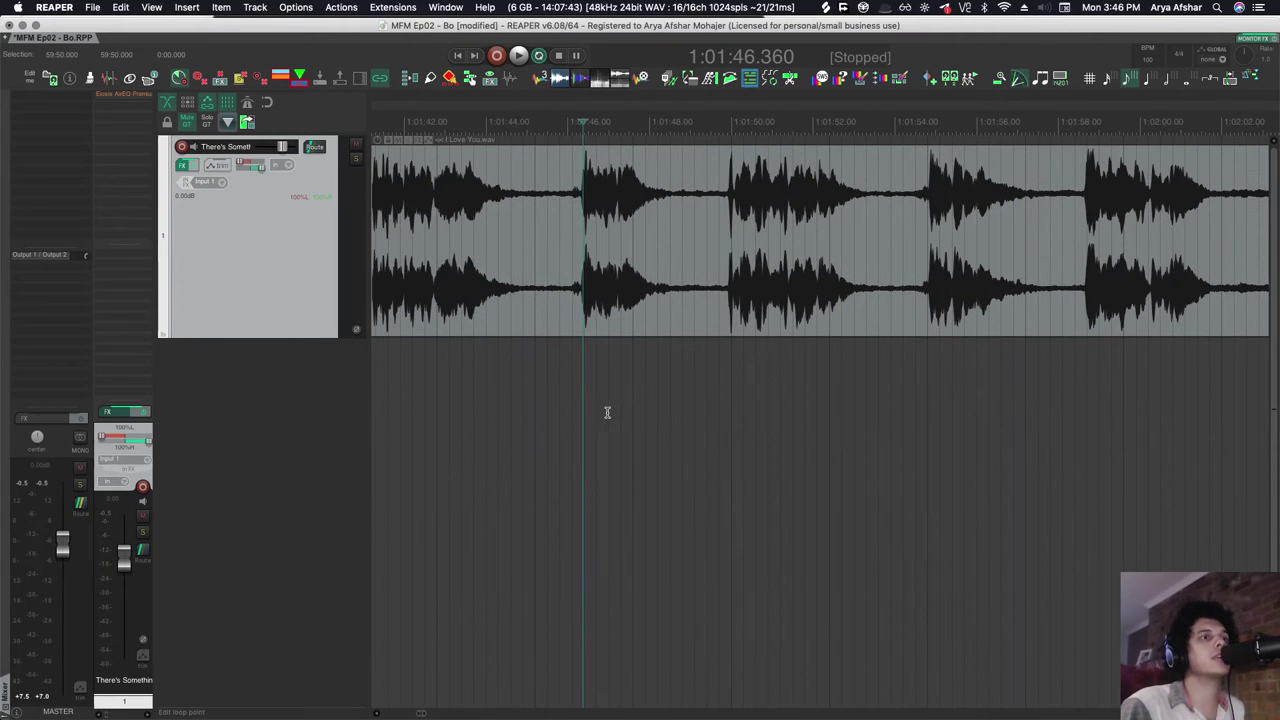
Loop 1:01:49.690 to 1:01:53.502 while sweeping AirEQ's first bell band with the frequency finder to about 75 Hz, then stop and close Monitoring FX.
left_click(697, 371)
key("space")
key("F7")
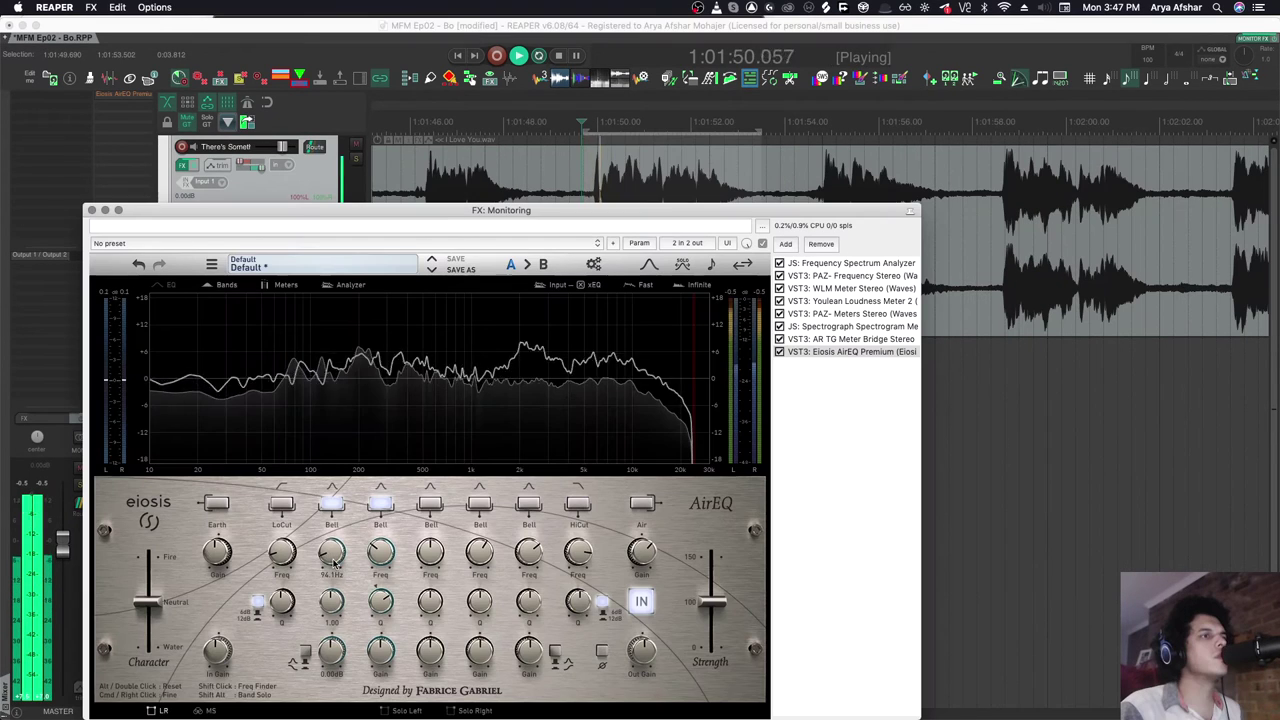
left_click_drag(333, 562, 335, 567)
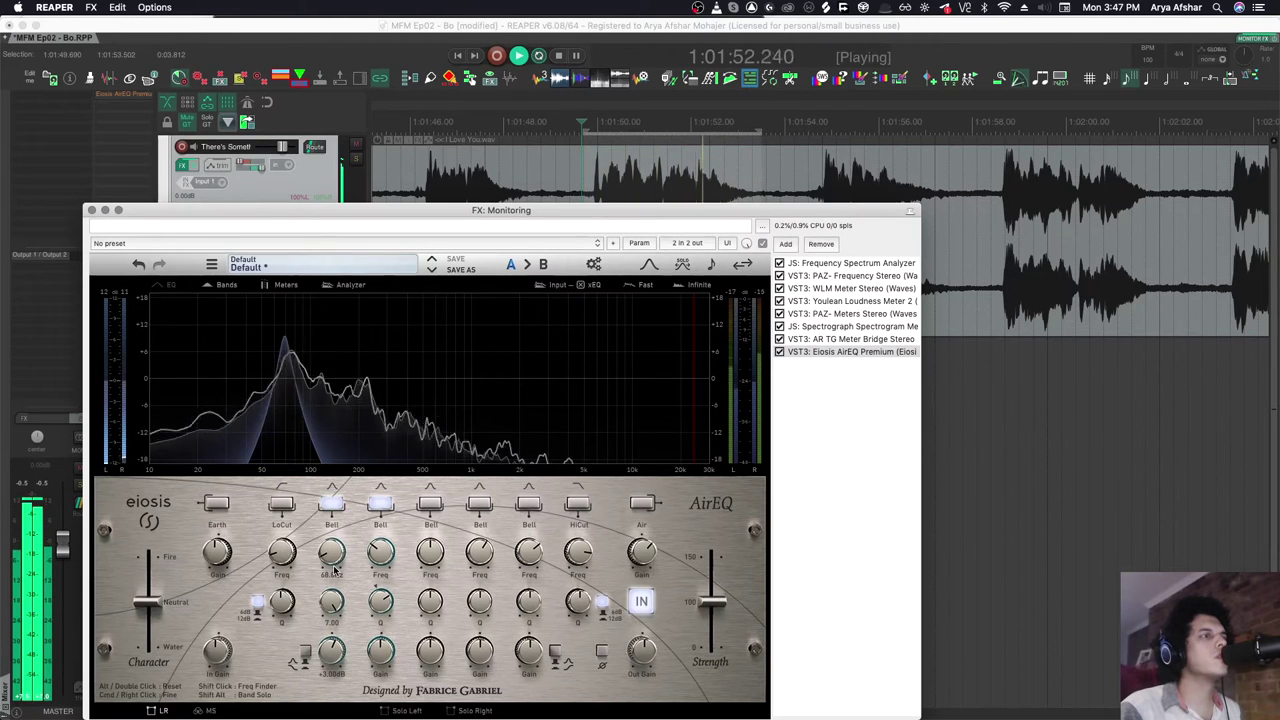
left_click_drag(335, 567, 333, 566)
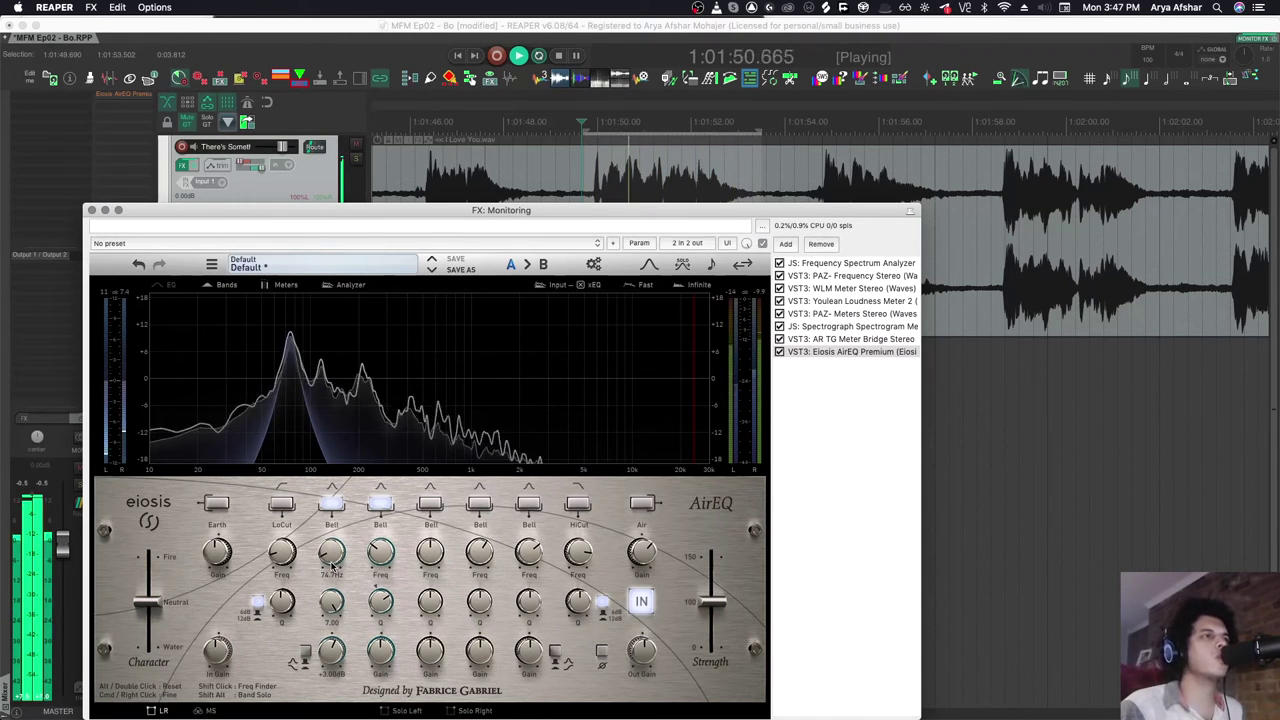
key("space")
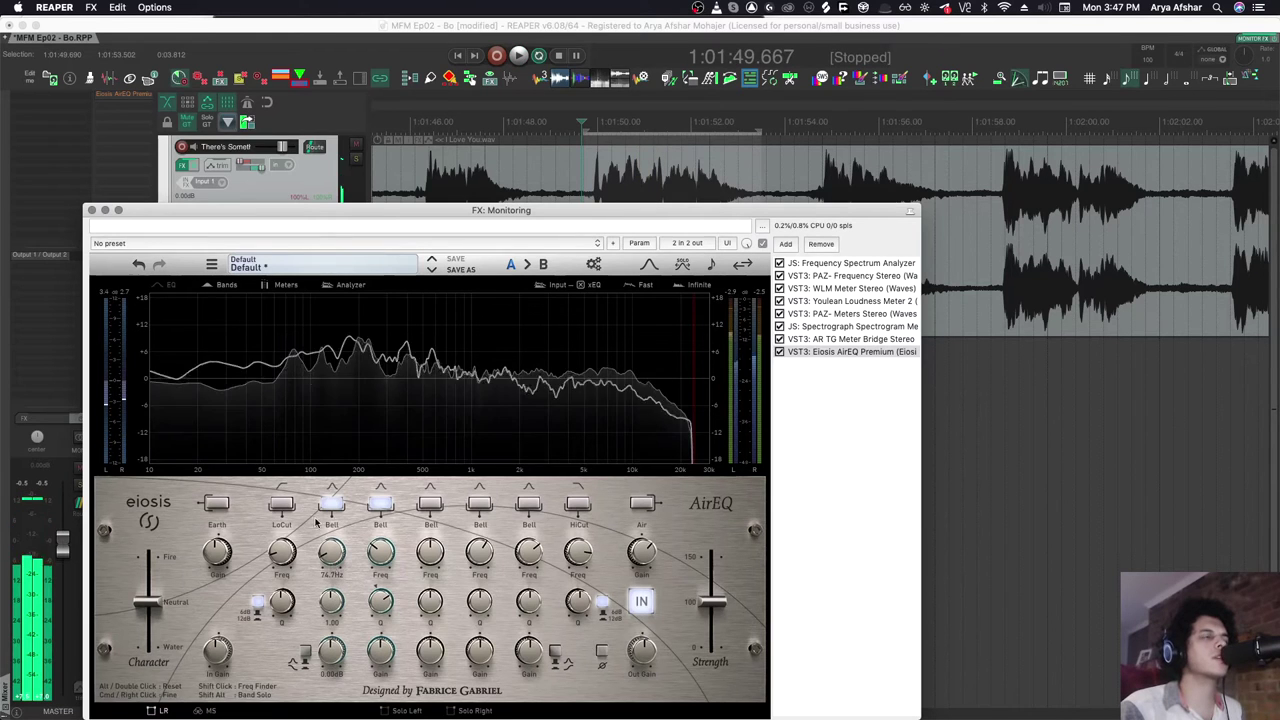
left_click(91, 211)
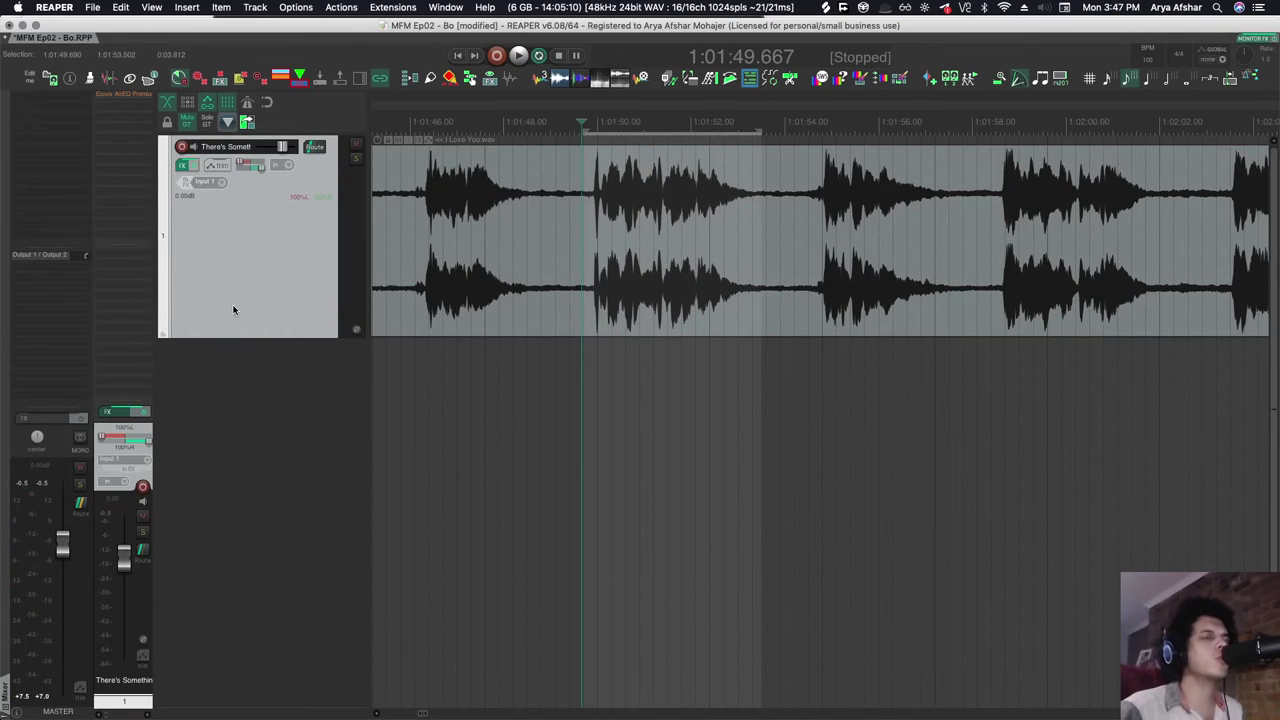
Clear the time selection and play the passage from 1:01:48.968 for a few seconds, then stop.
key("Escape")
scroll(560, 390, "down", 3)
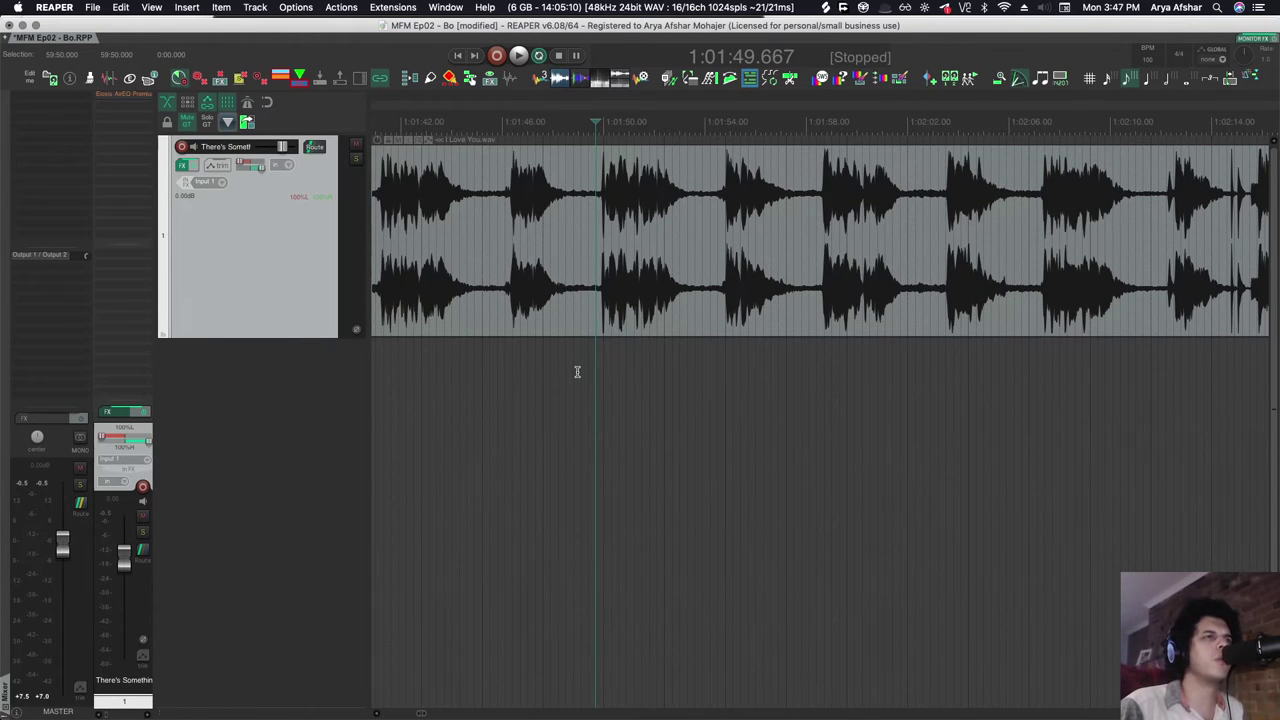
left_click(577, 372)
key("space")
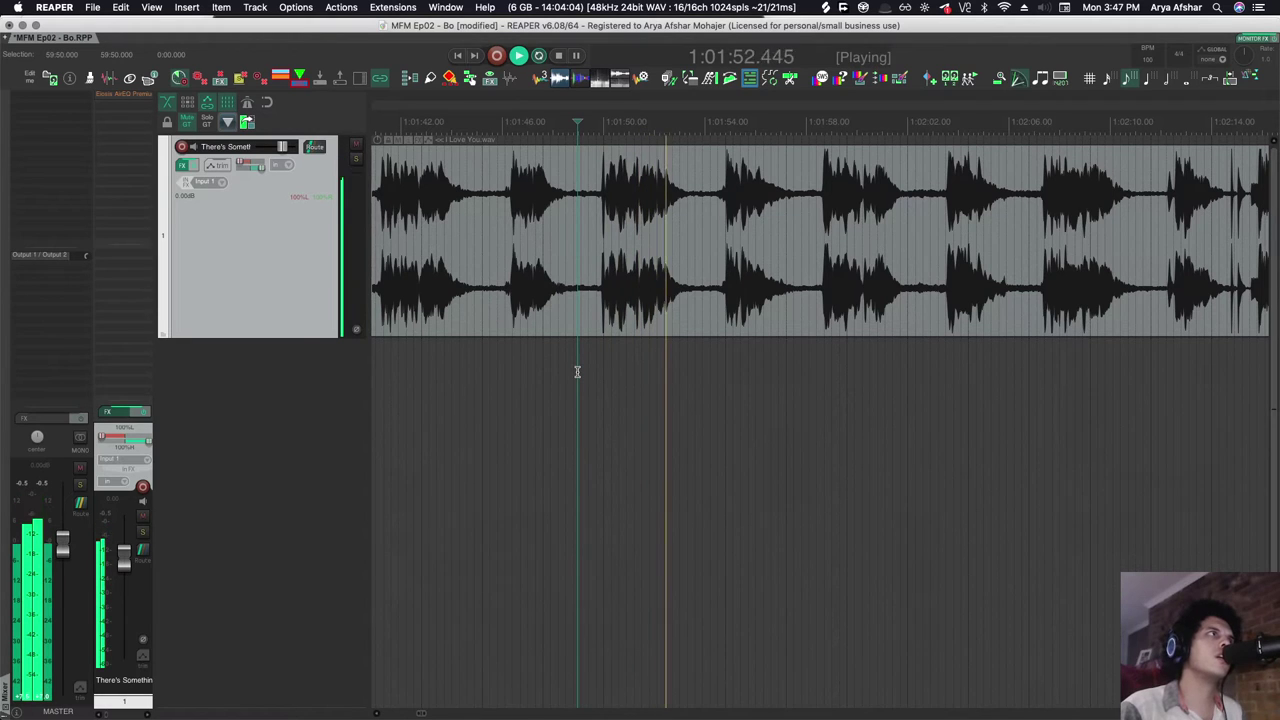
key("space")
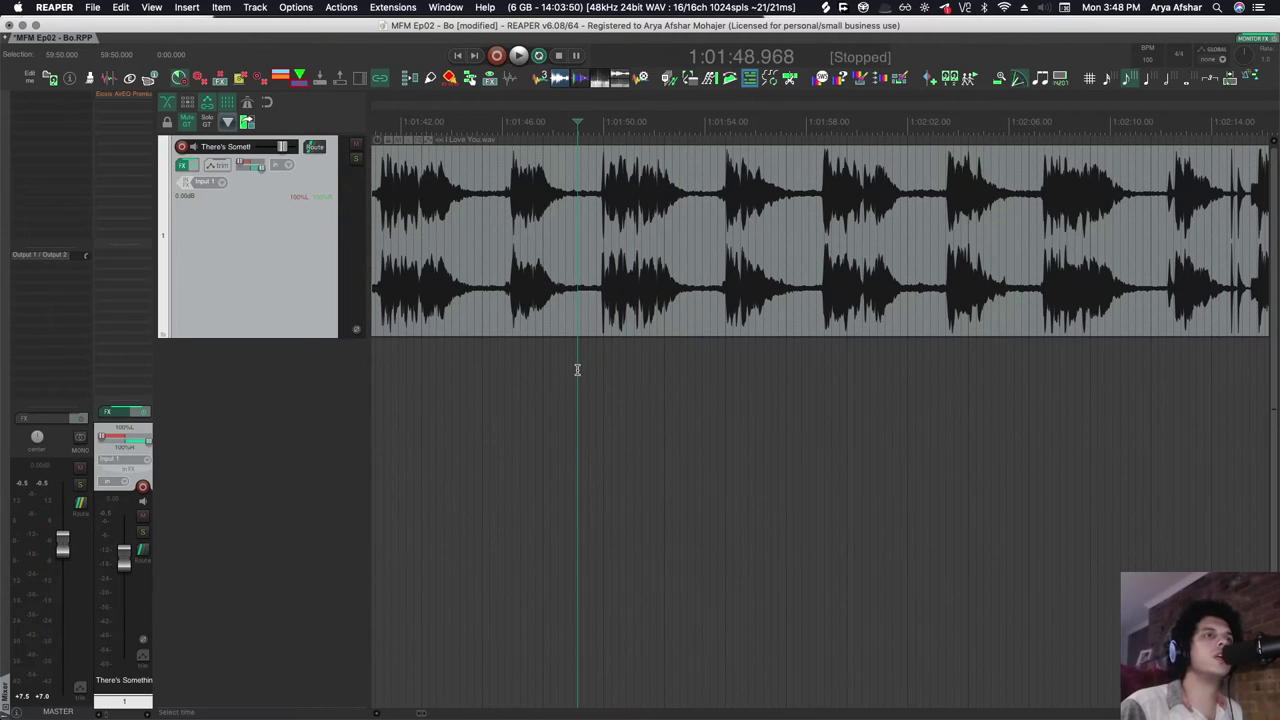
Play the following bursts from 1:01:54.469 until past 1:02:02, then stop.
left_click(716, 368)
key("space")
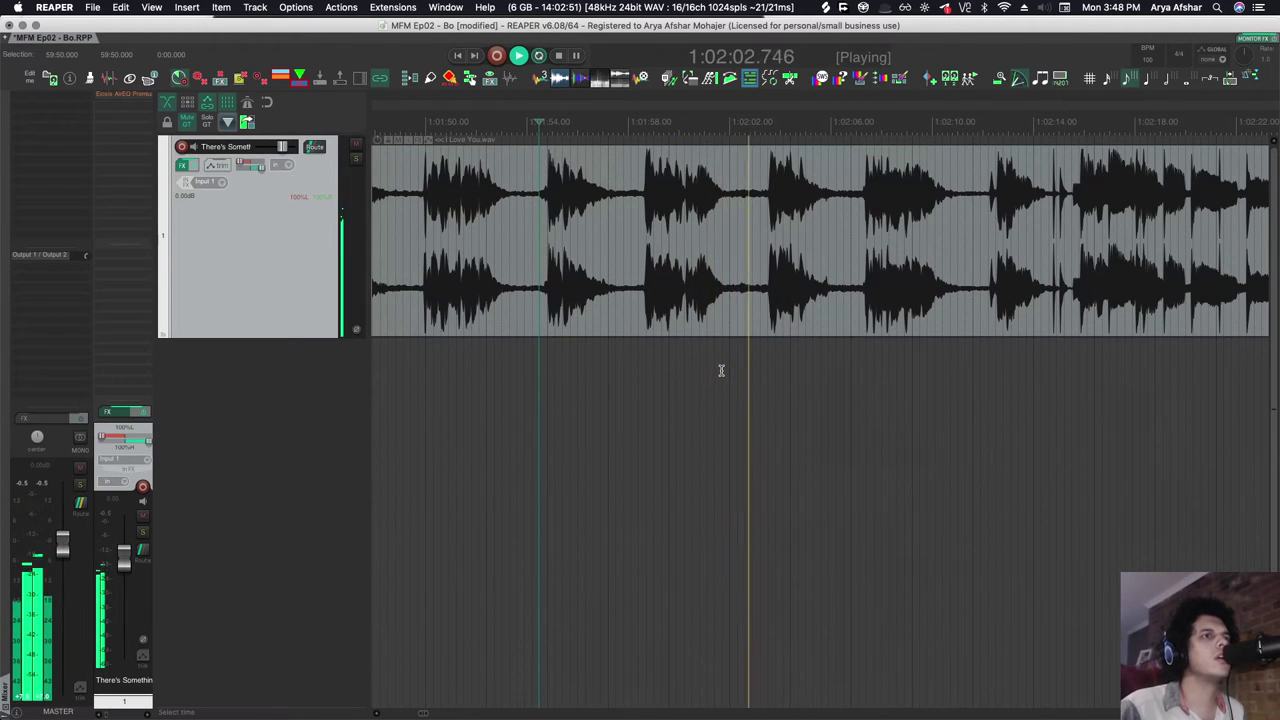
key("space")
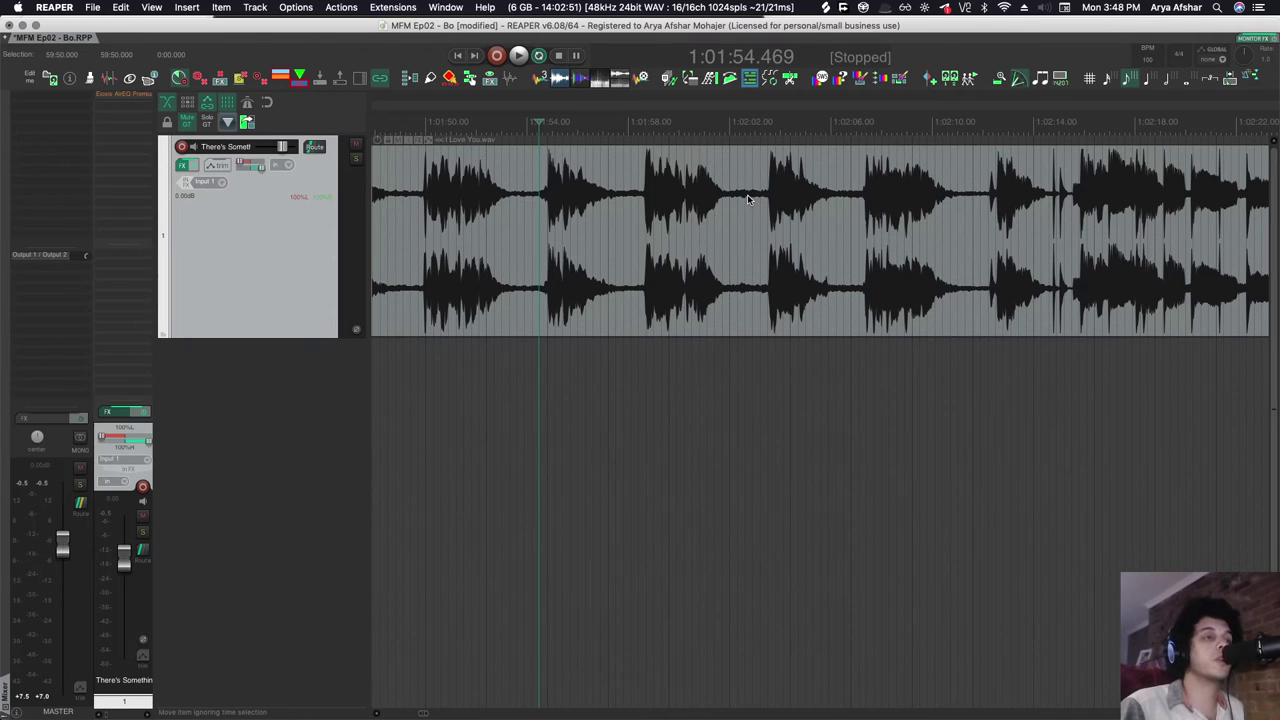
Play the song's ending from 1:04:55.365 with its waveform enlarged, then stop.
scroll(722, 224, "down", 3)
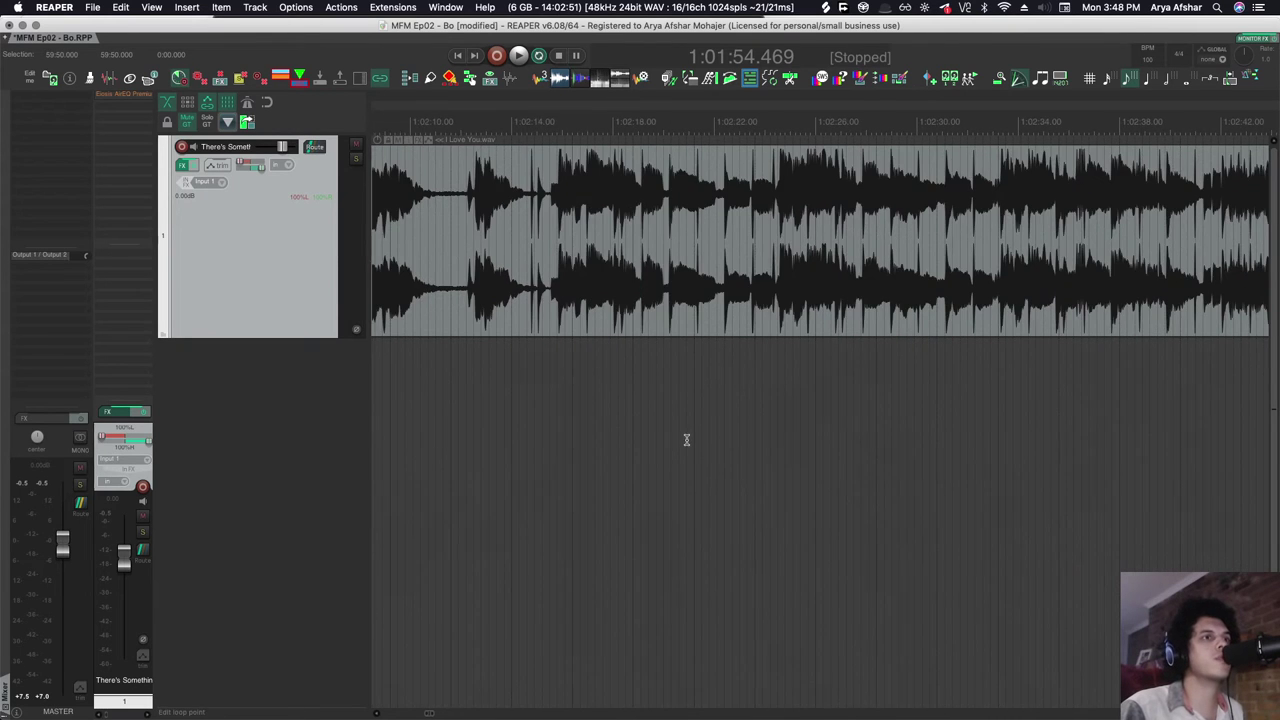
scroll(686, 443, "right", 5)
scroll(686, 443, "down", 3)
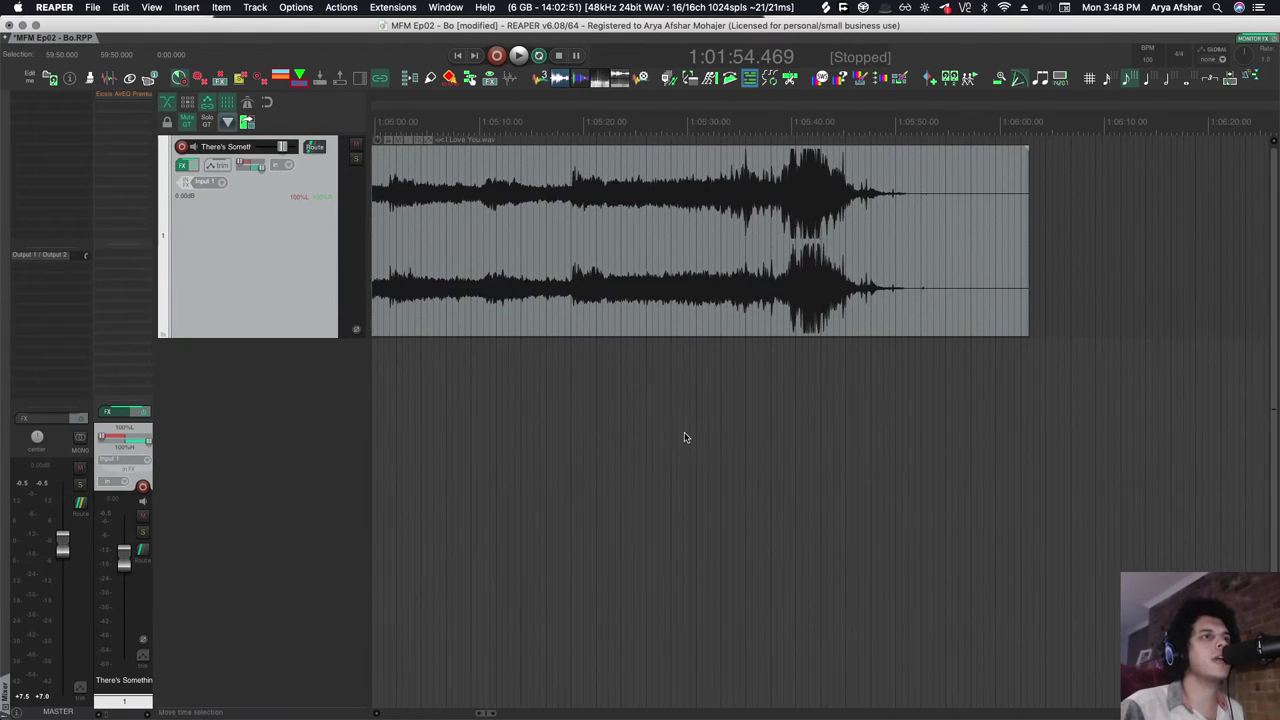
scroll(542, 383, "up", 2)
left_click(542, 383)
key("space")
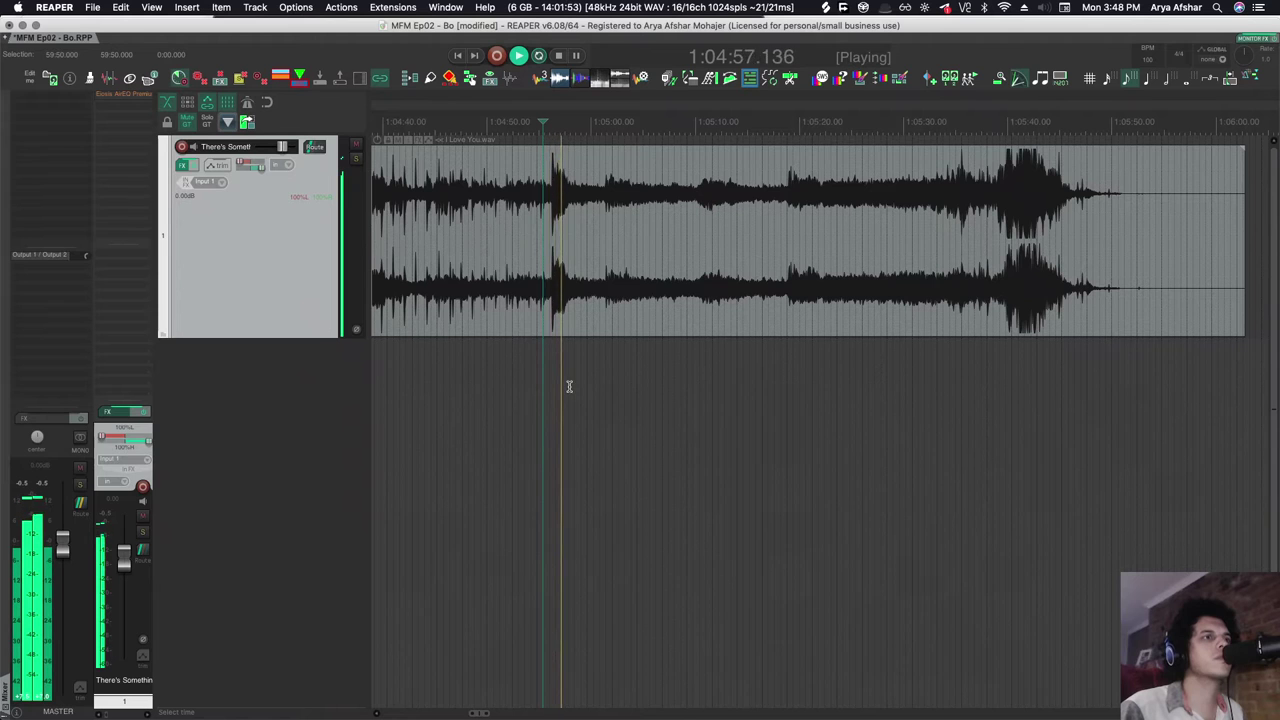
scroll(566, 386, "up", 4)
scroll(569, 386, "right", 5)
scroll(569, 388, "left", 3)
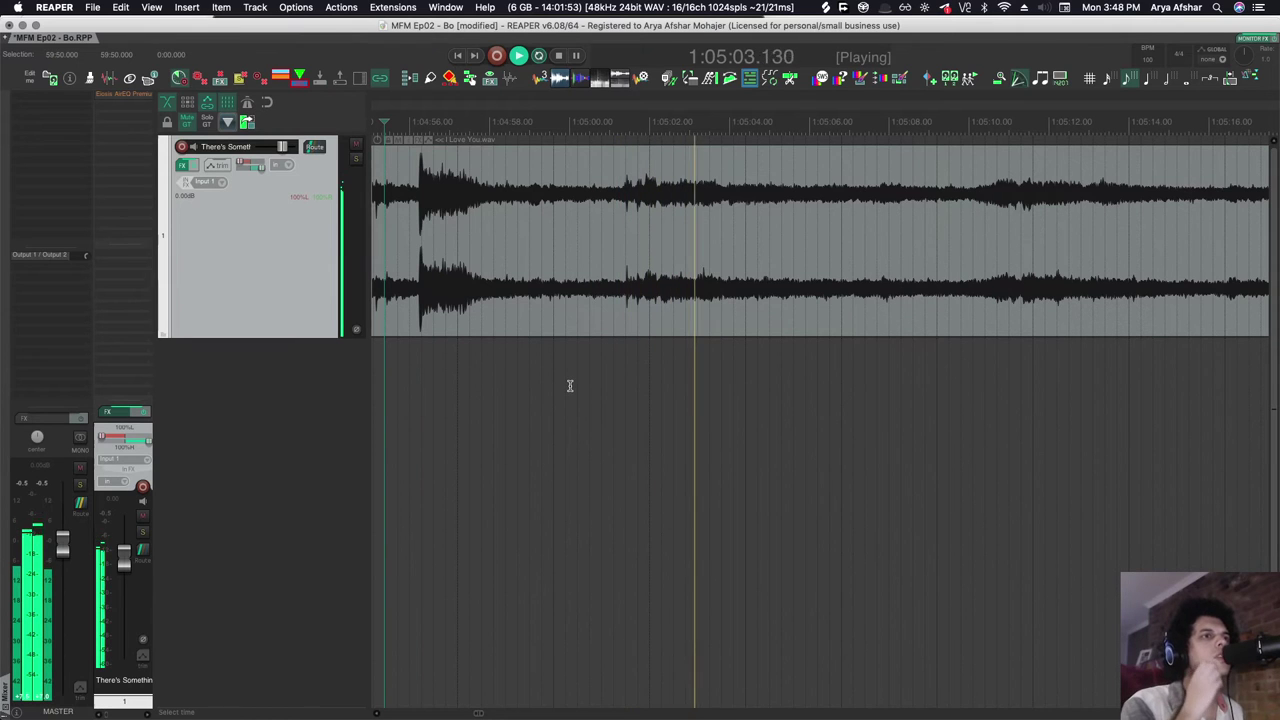
key("space")
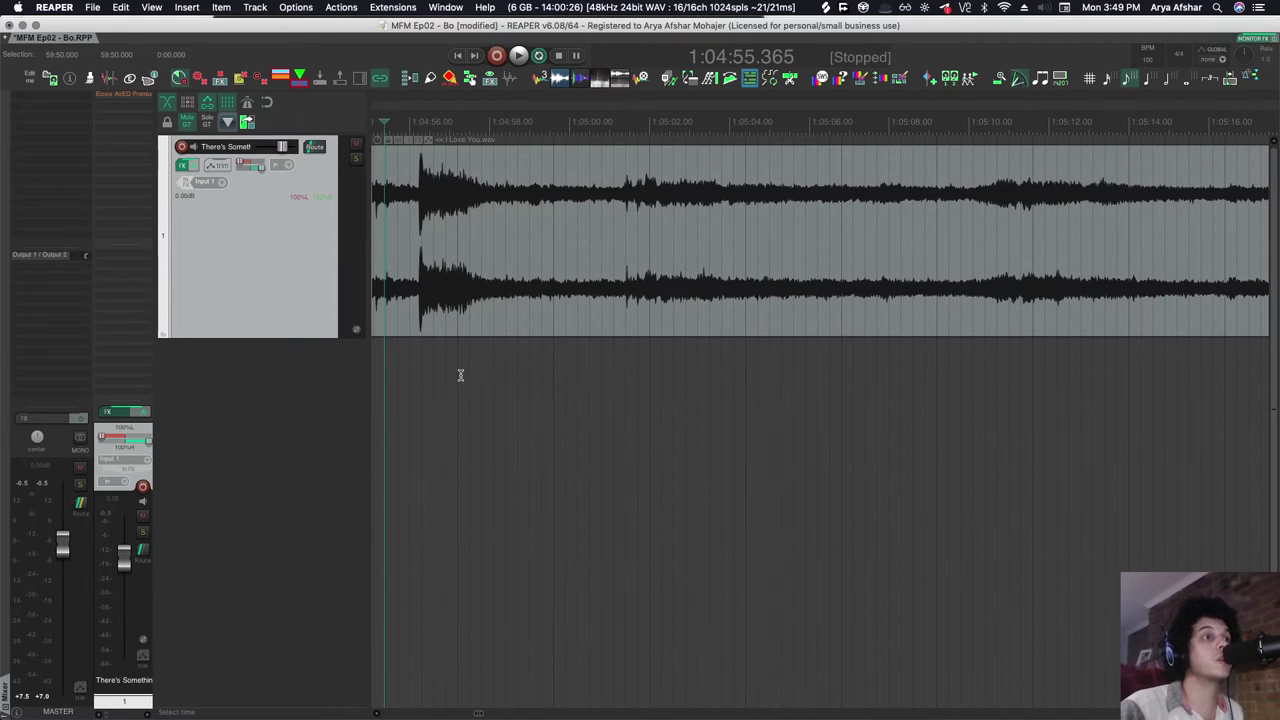
Replay the hit near 1:04:56 by starting from 1:04:55.595, then stop.
left_click(393, 380)
key("space")
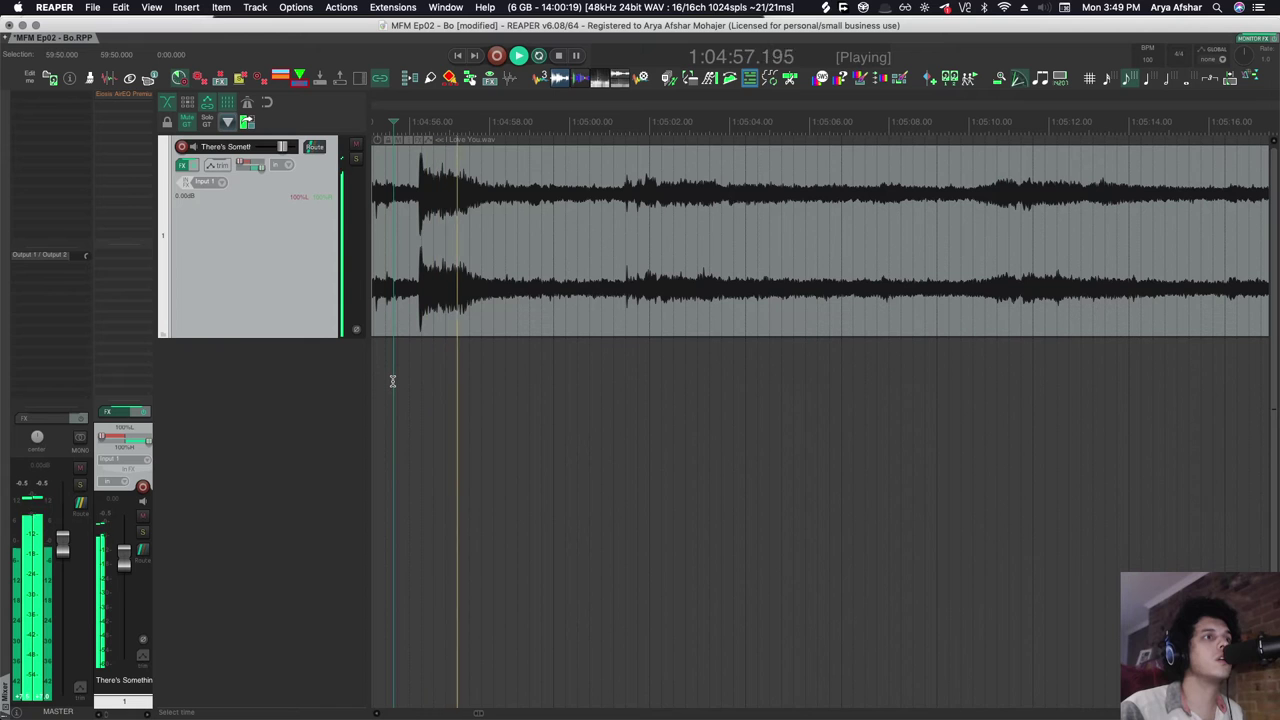
key("space")
Enlarge the decay after the hit and briefly play it from 1:04:57.066.
scroll(460, 357, "up", 5)
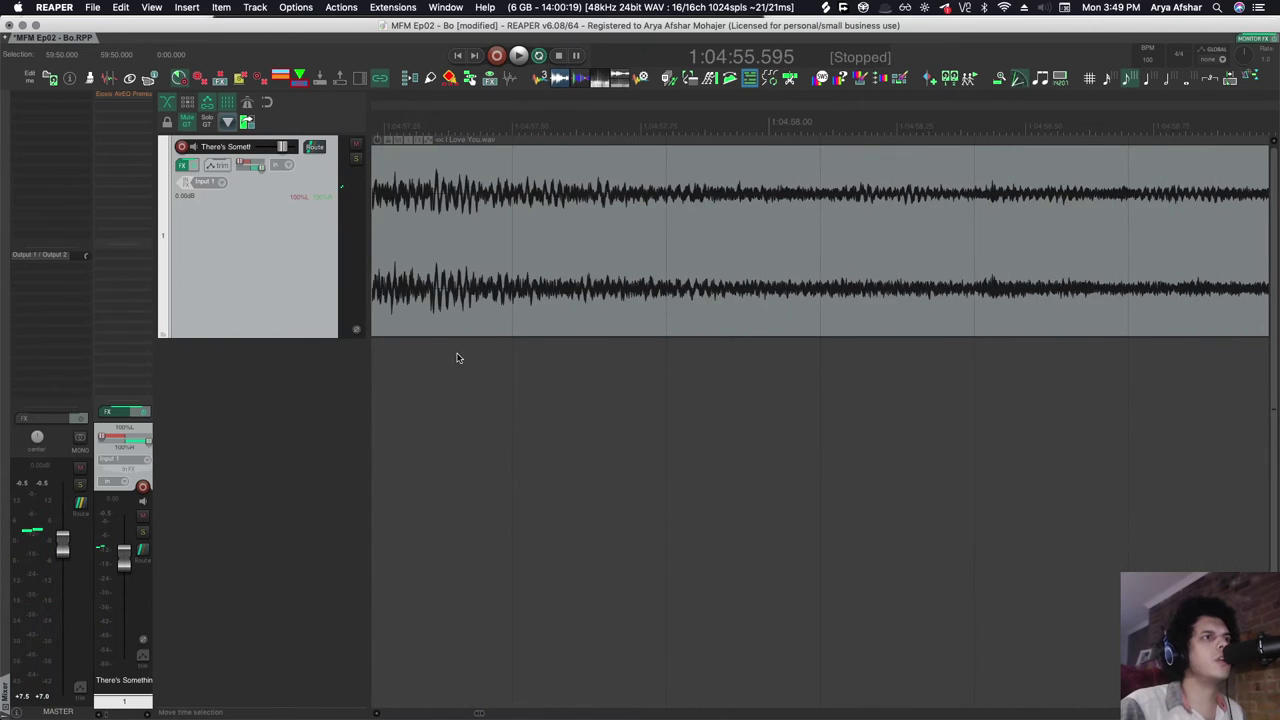
left_click(476, 394)
key("space")
key("space")
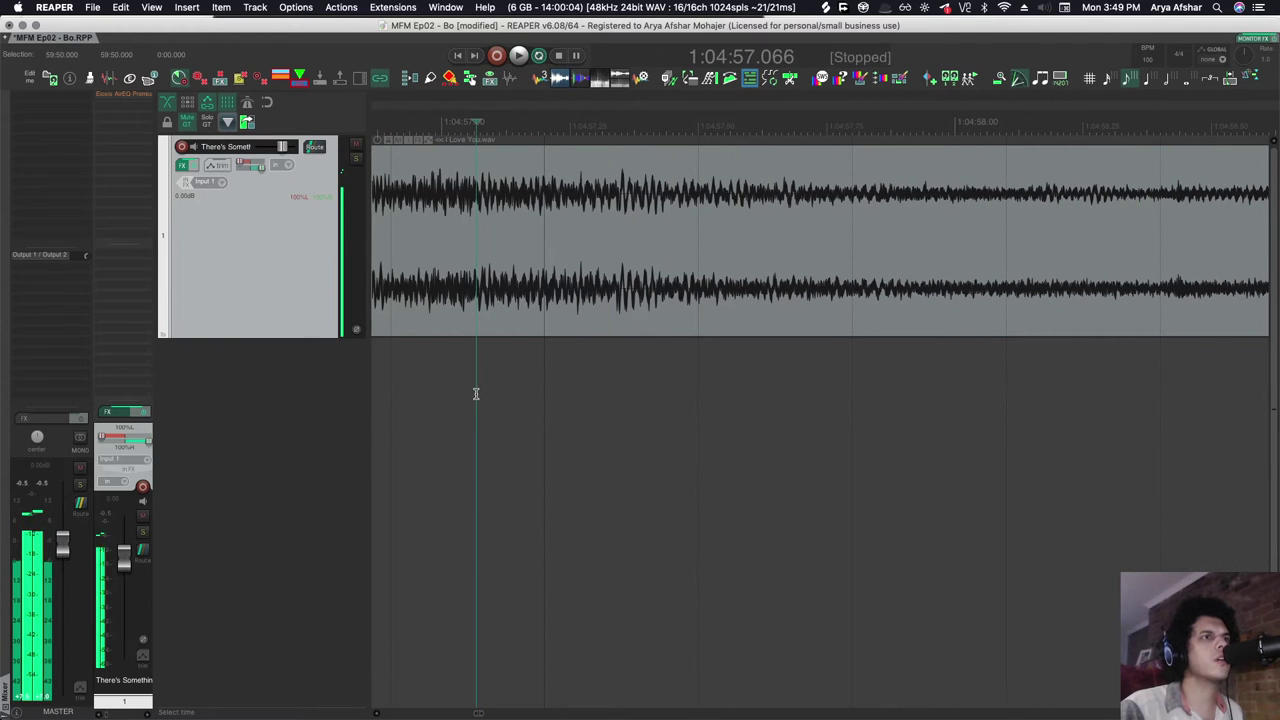
Audition the decay again and examine its waveform around 1:04:57.34 at very close range.
scroll(604, 402, "up", 4)
key("space")
key("space")
scroll(640, 360, "up", 3)
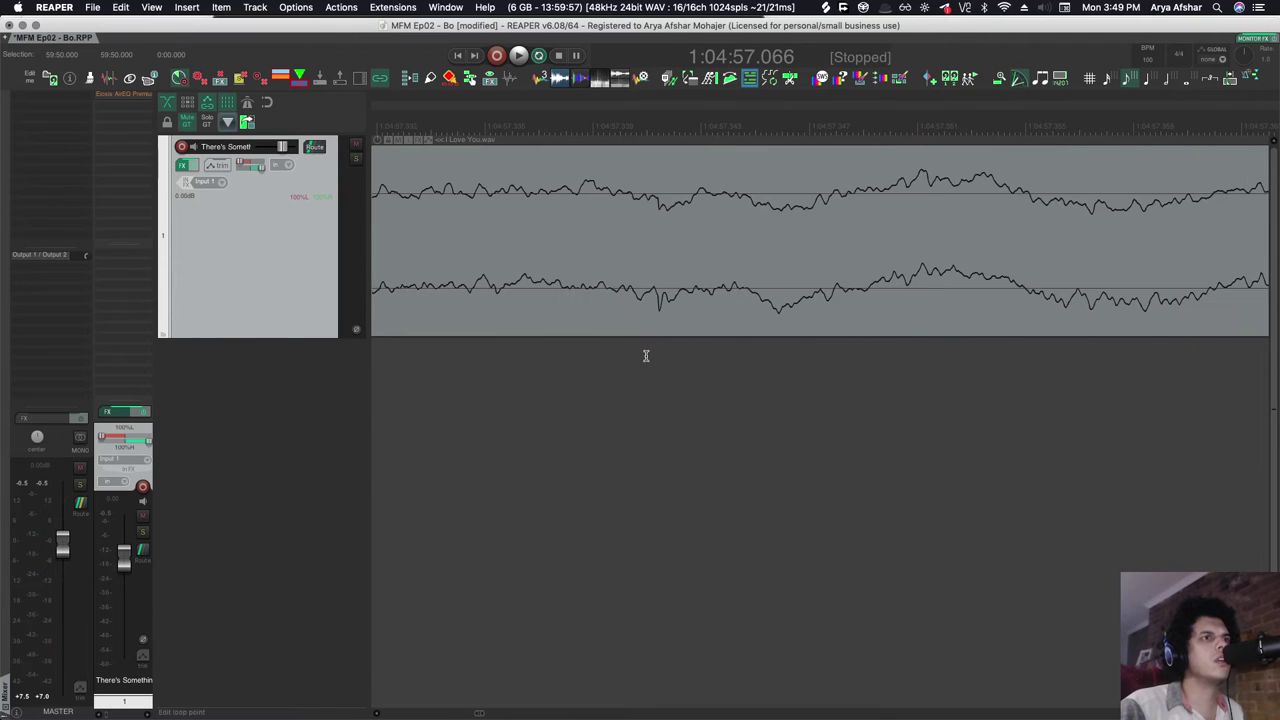
scroll(636, 330, "down", 4)
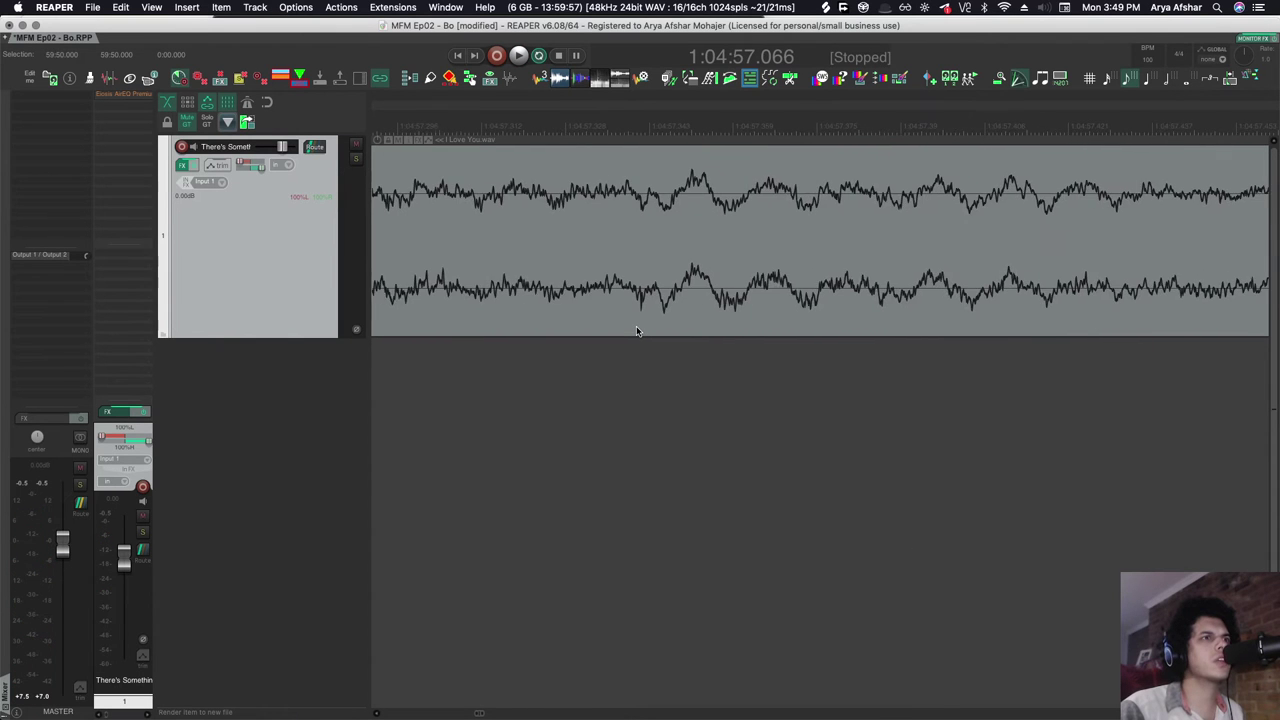
Replay the short moment from 1:04:57.066 twice, stopping right after each pass.
scroll(619, 343, "down", 3)
key("space")
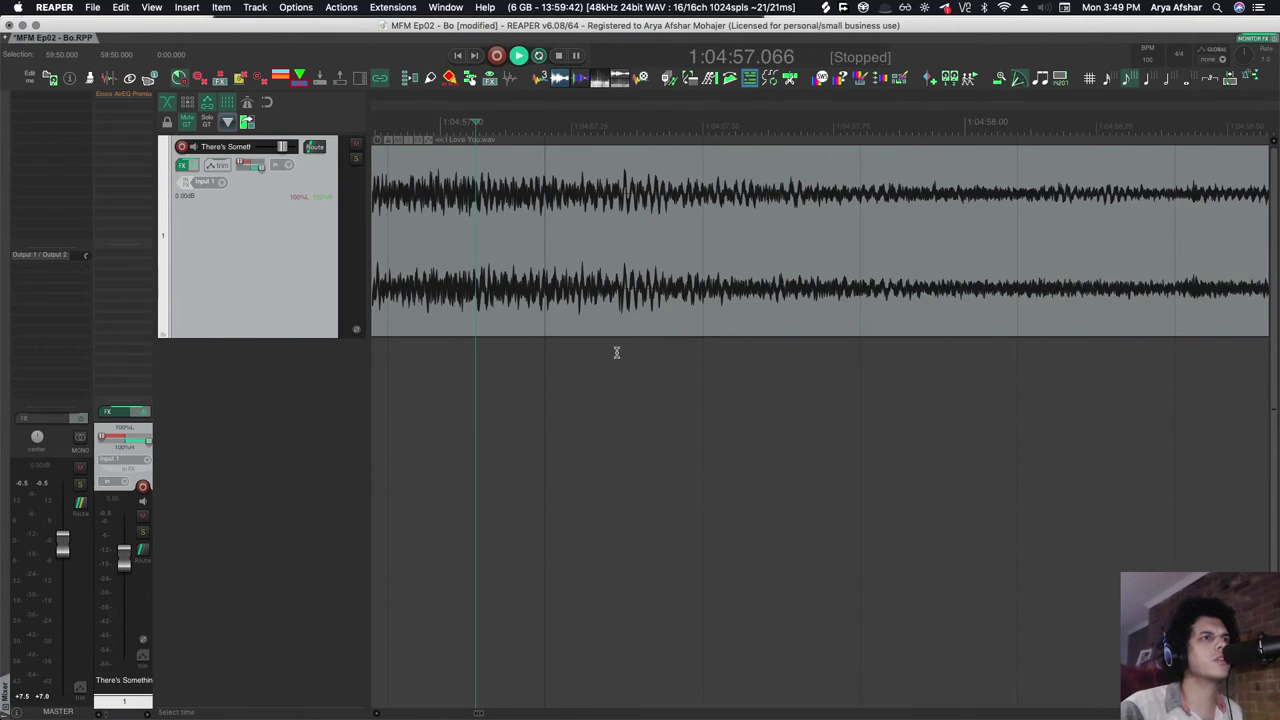
key("space")
key("space")
key("space")
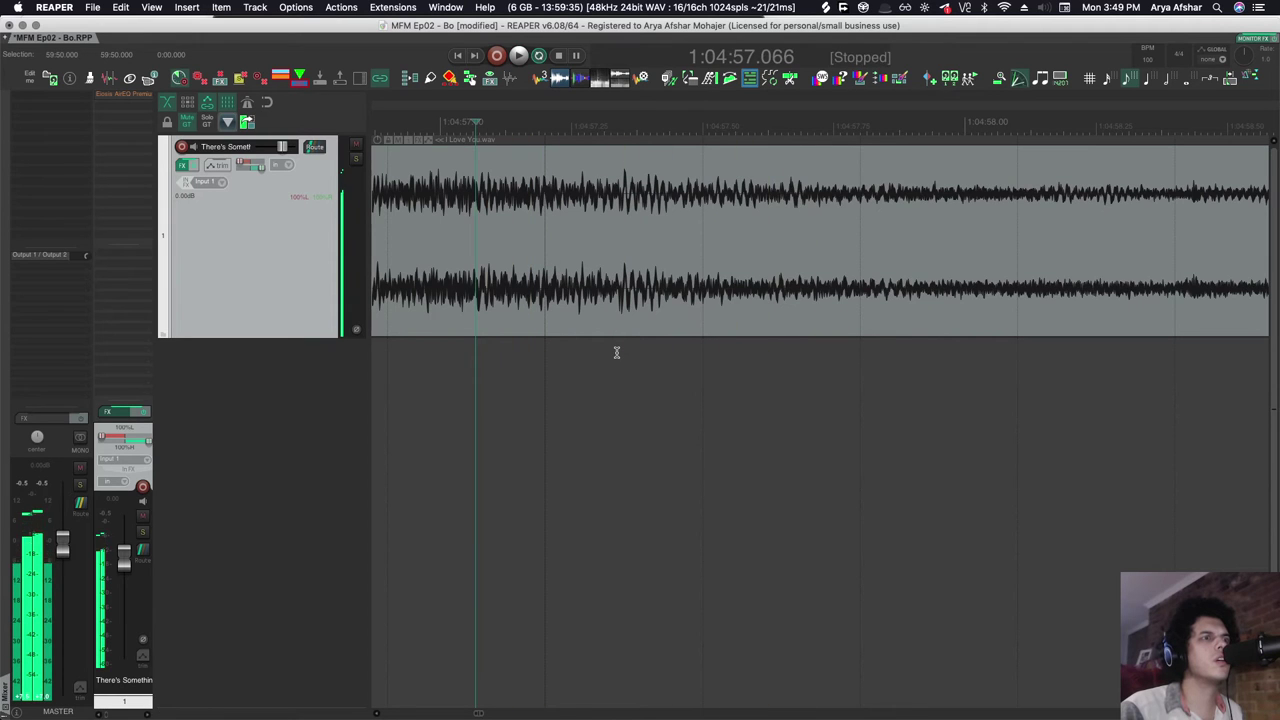
Inspect the waveform detail around 1:04:57.35 in a taller track, then return to a wider view of the ending.
scroll(616, 352, "up", 3)
scroll(628, 309, "up", 1)
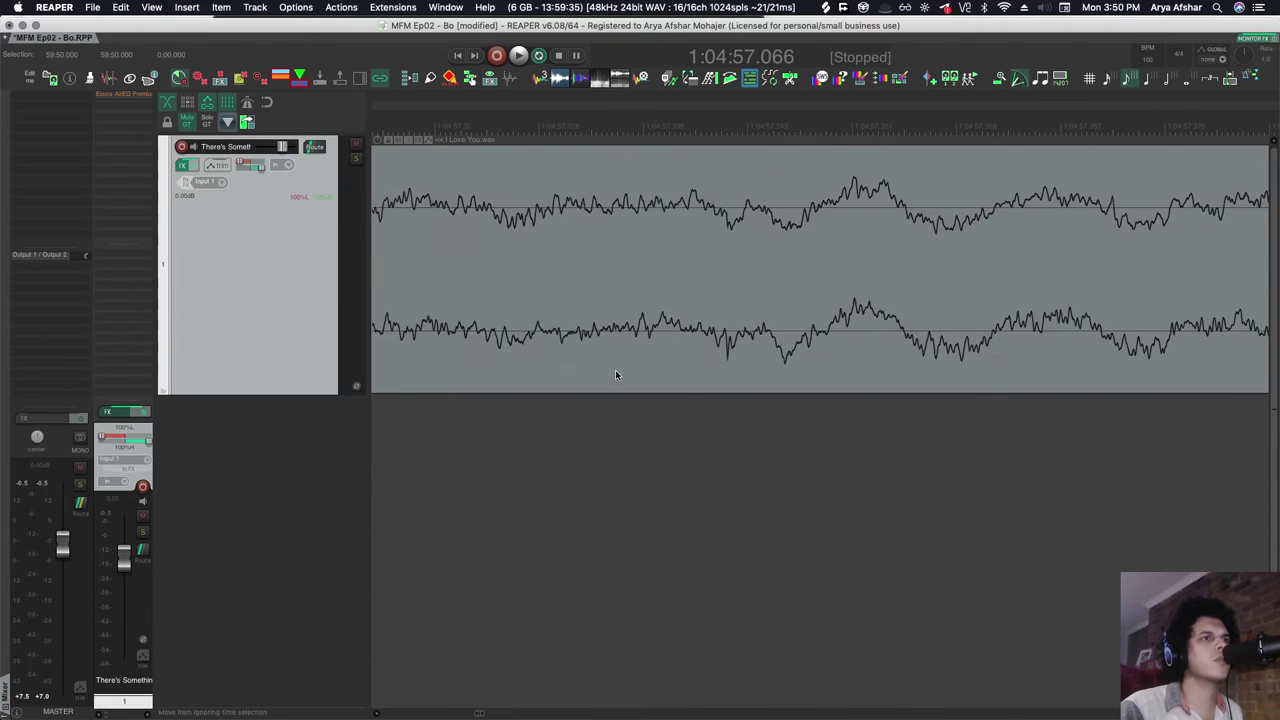
scroll(615, 369, "down", 5)
scroll(614, 390, "down", 5)
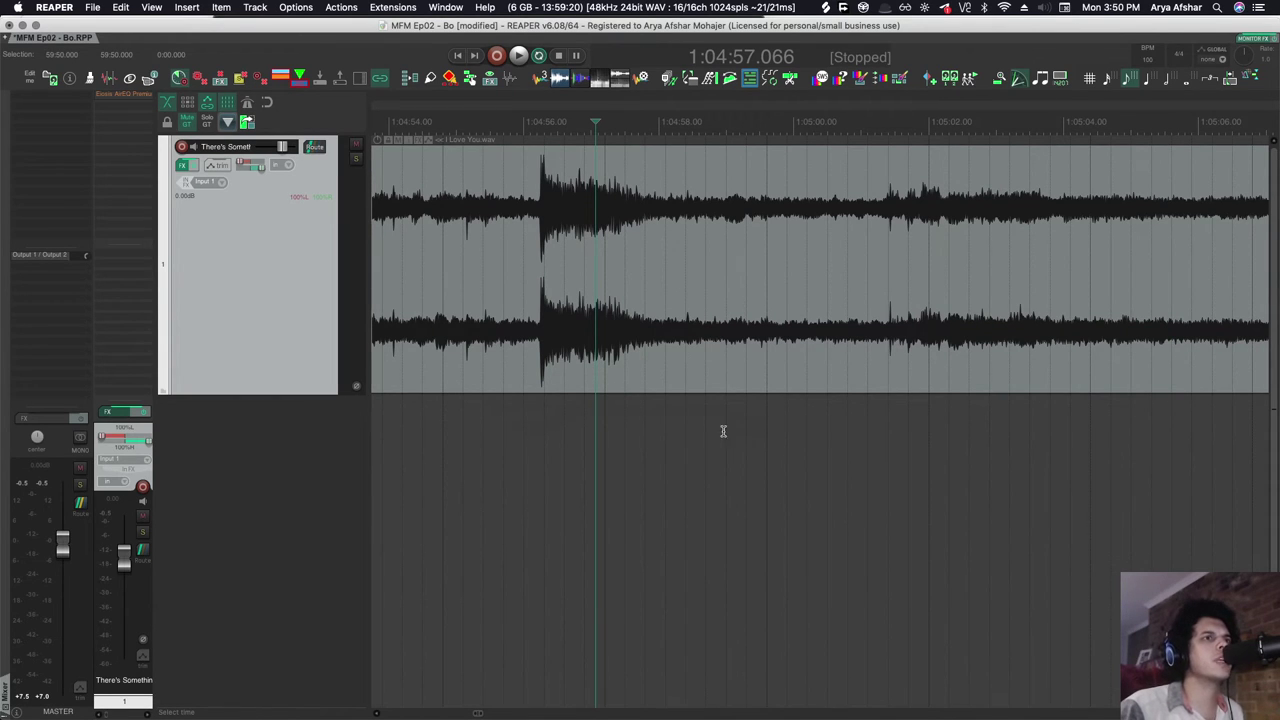
Audition the quiet passage after the hit, restarting it from 1:05:01.220, and stop playback before the final swell.
key("space")
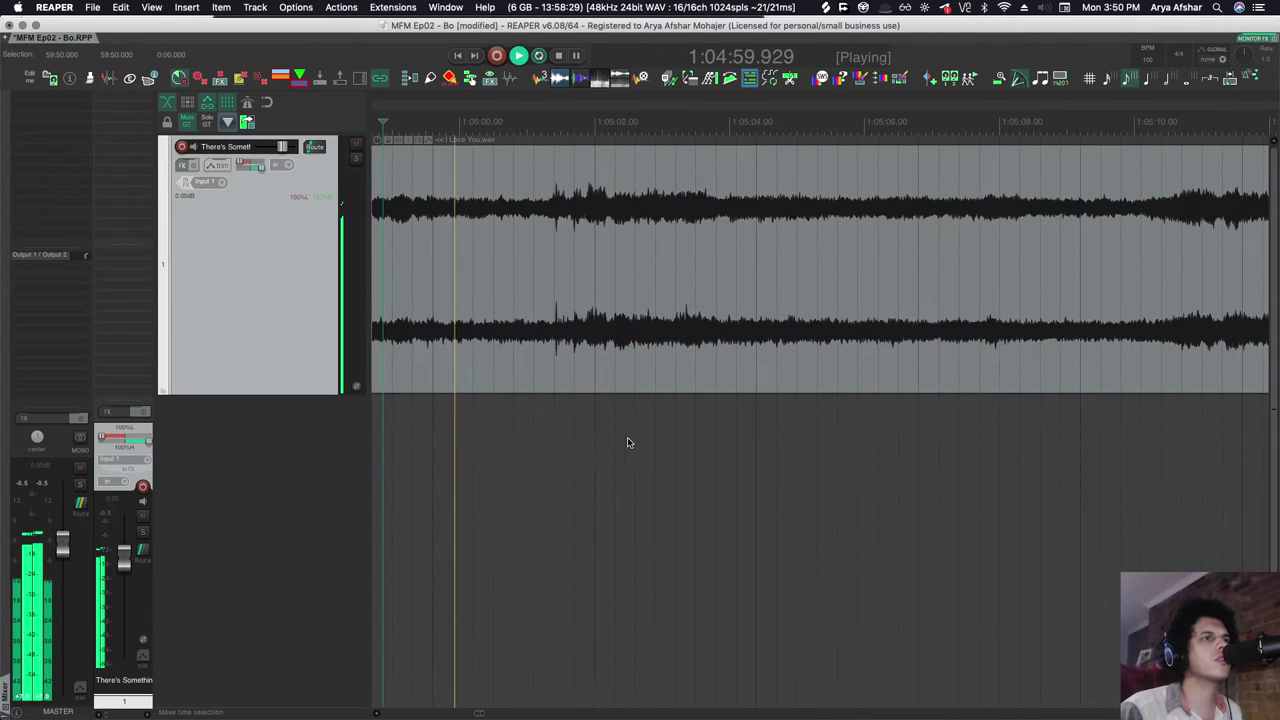
scroll(560, 431, "up", 3)
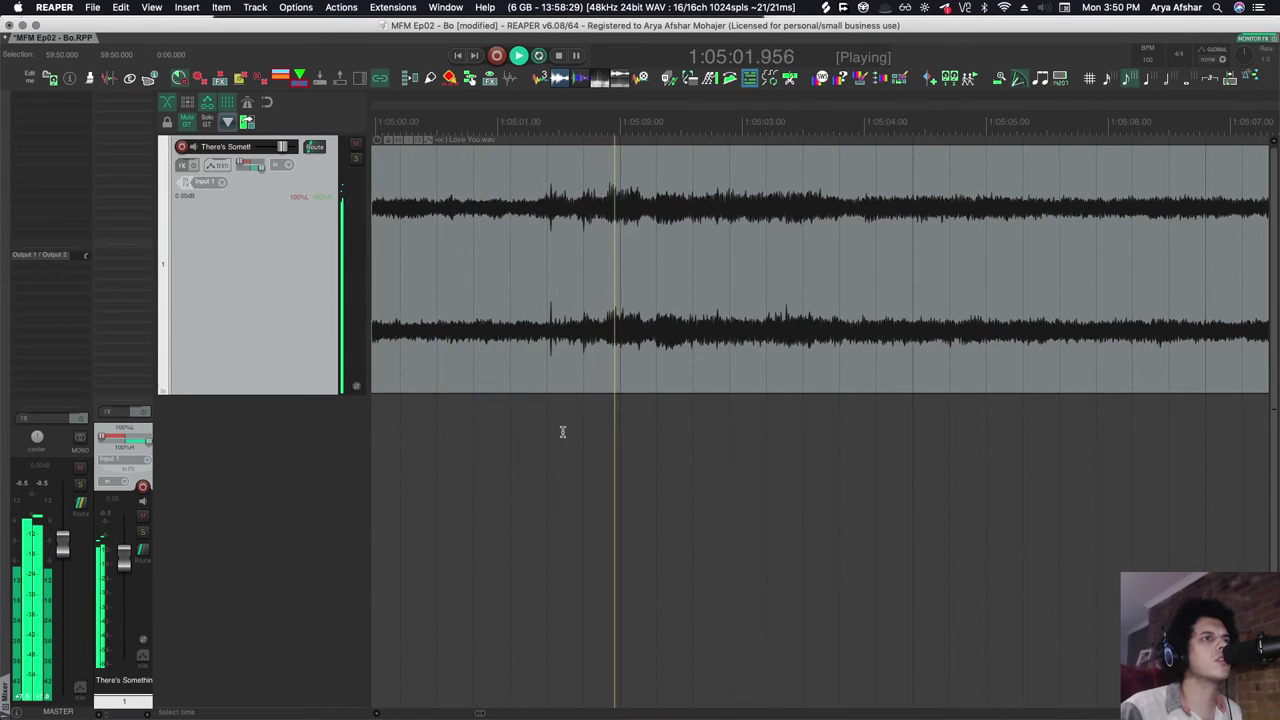
scroll(560, 434, "up", 3)
left_click(450, 427)
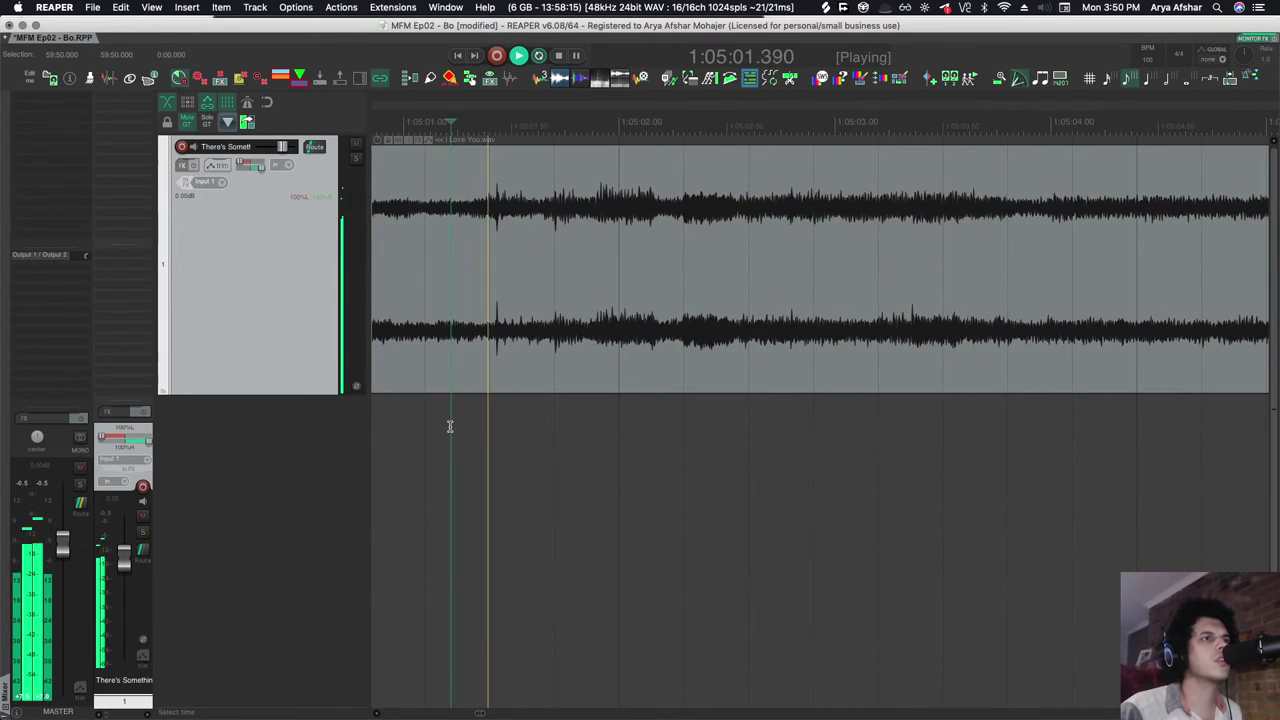
scroll(451, 430, "down", 5)
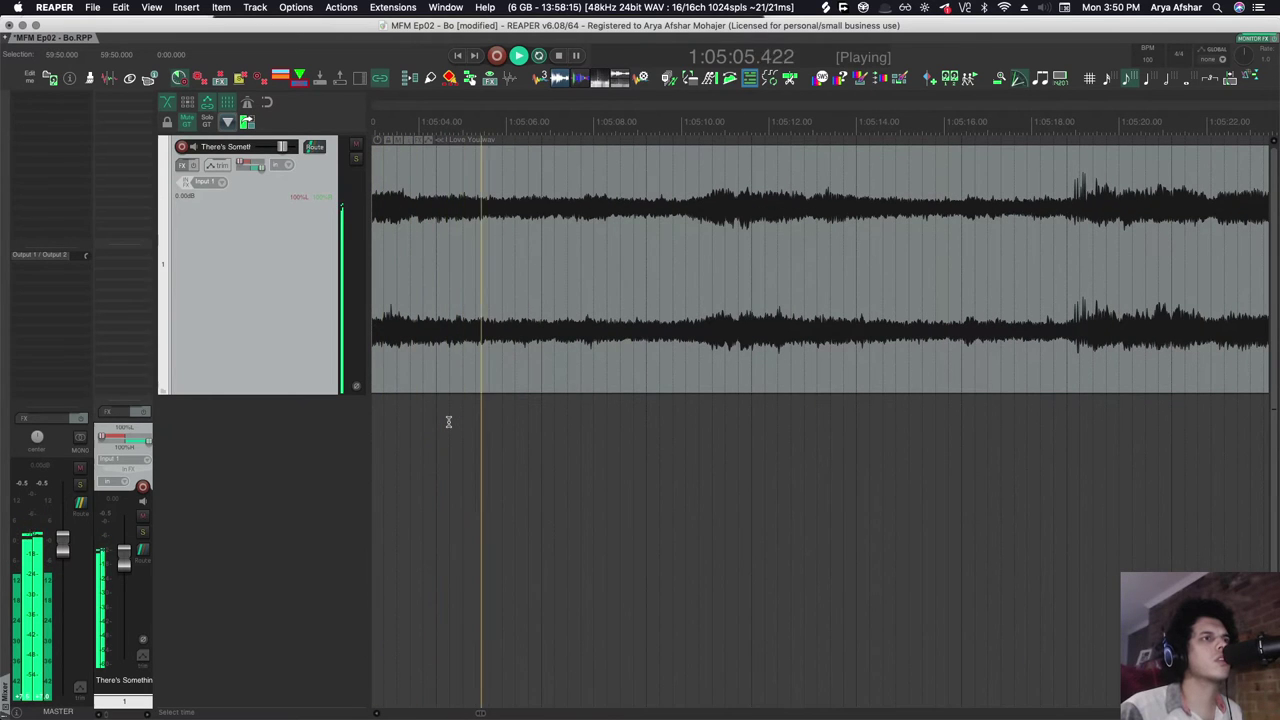
scroll(448, 421, "down", 3)
scroll(448, 421, "left", 5)
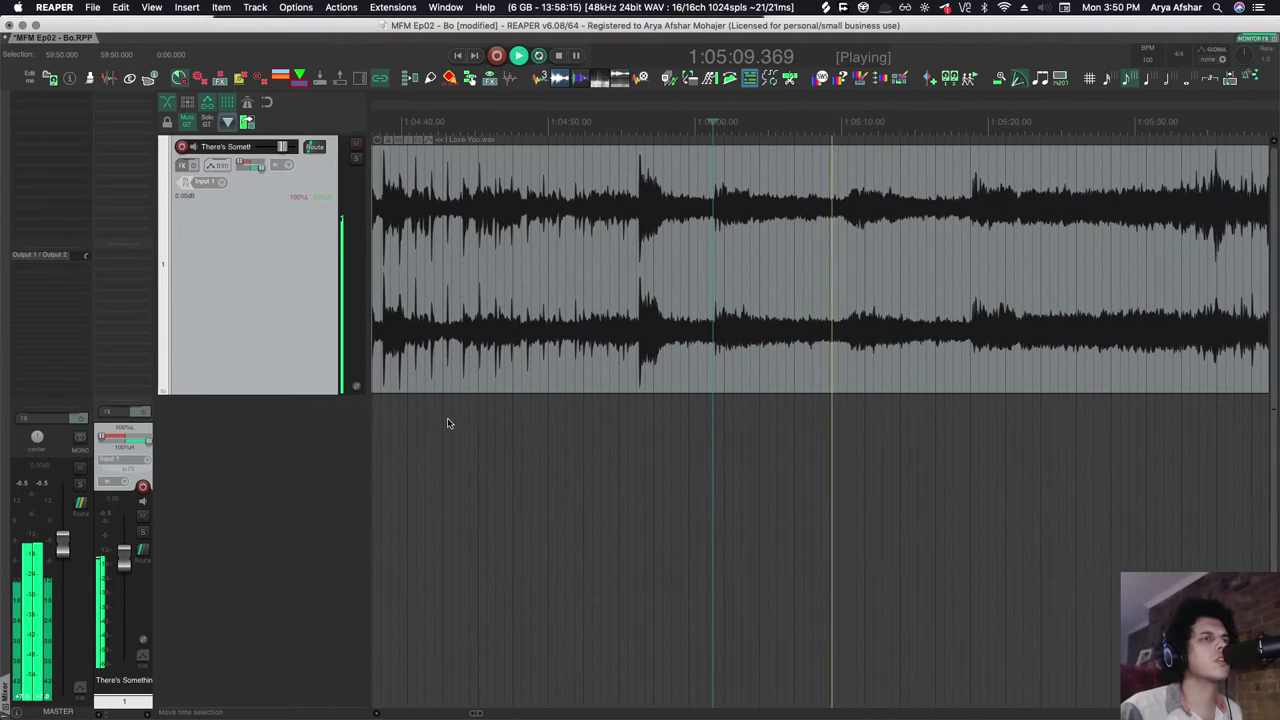
scroll(517, 453, "down", 3)
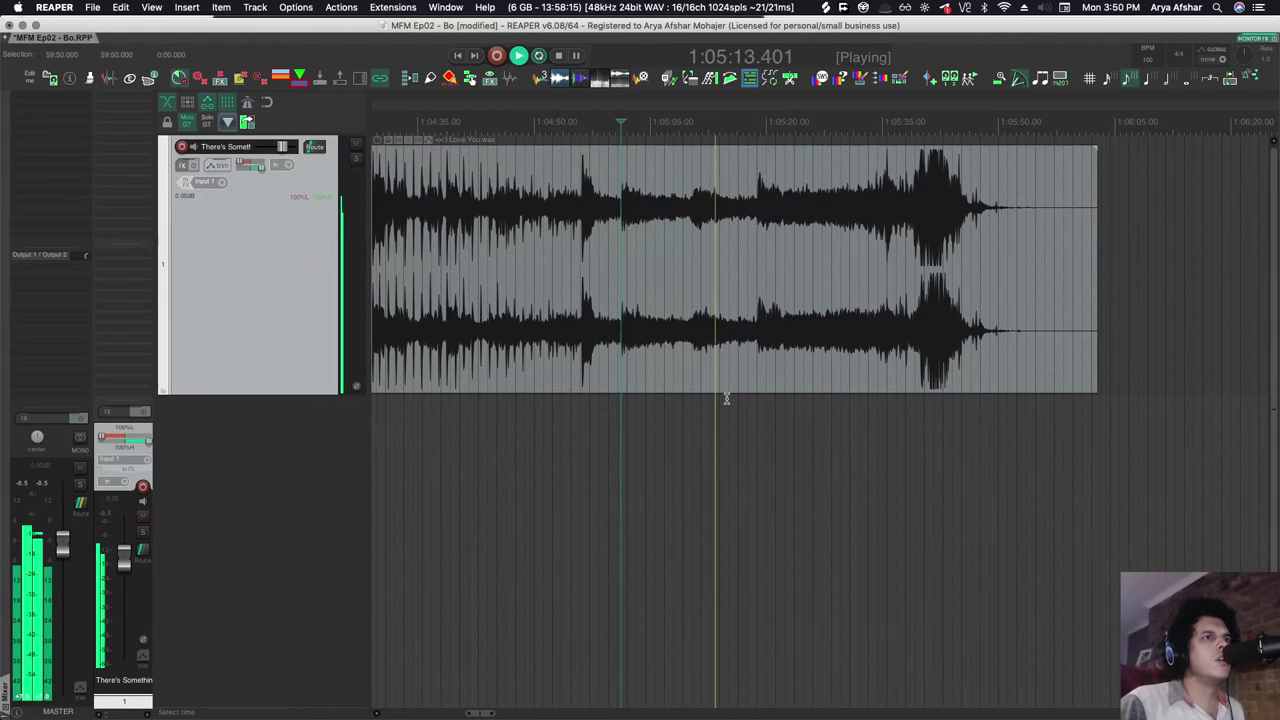
key("space")
Go back to the start of the quiet breakdown and briefly play it from 1:02:55.367.
scroll(700, 258, "left", 15)
scroll(681, 400, "left", 14)
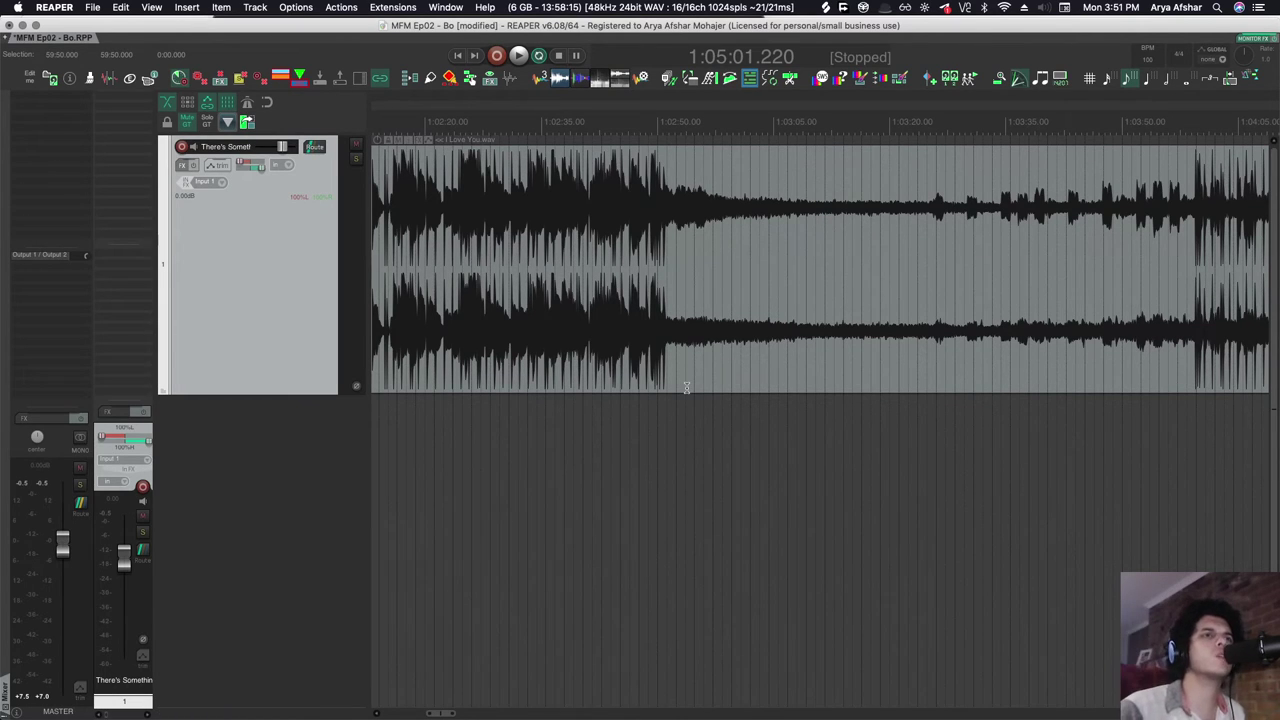
scroll(688, 400, "down", 3)
left_click(694, 437)
key("space")
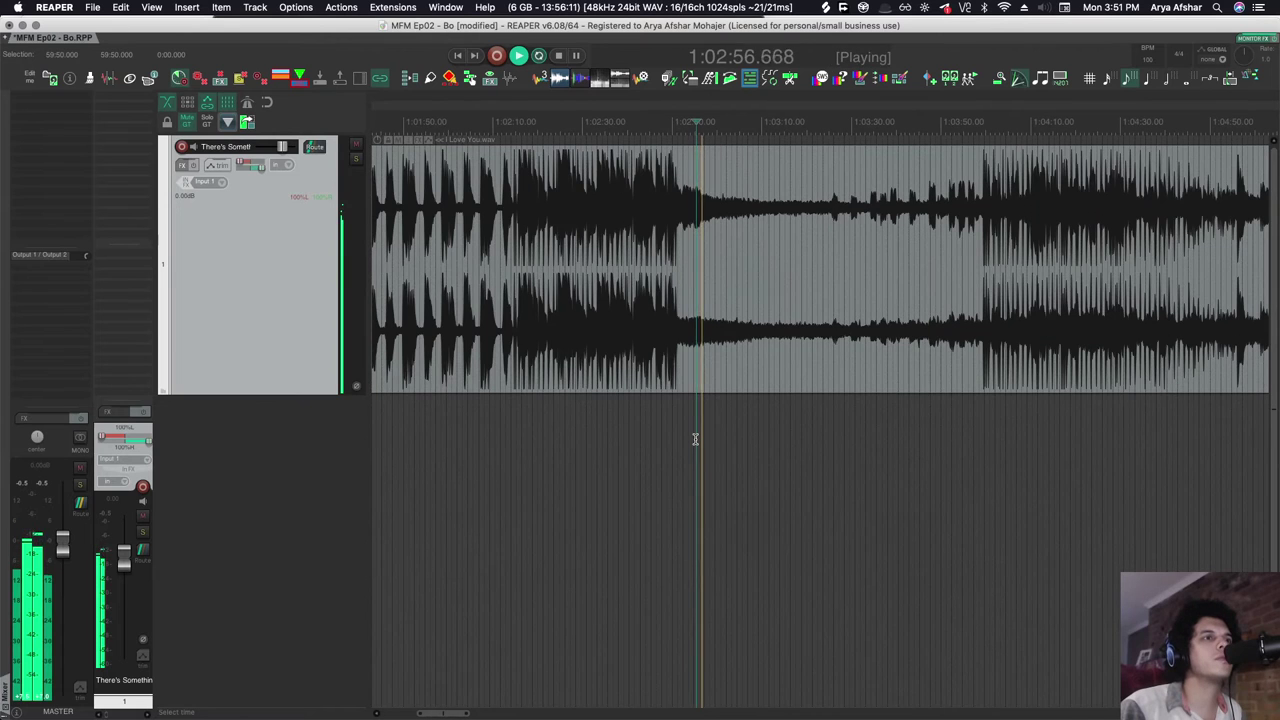
scroll(694, 437, "up", 5)
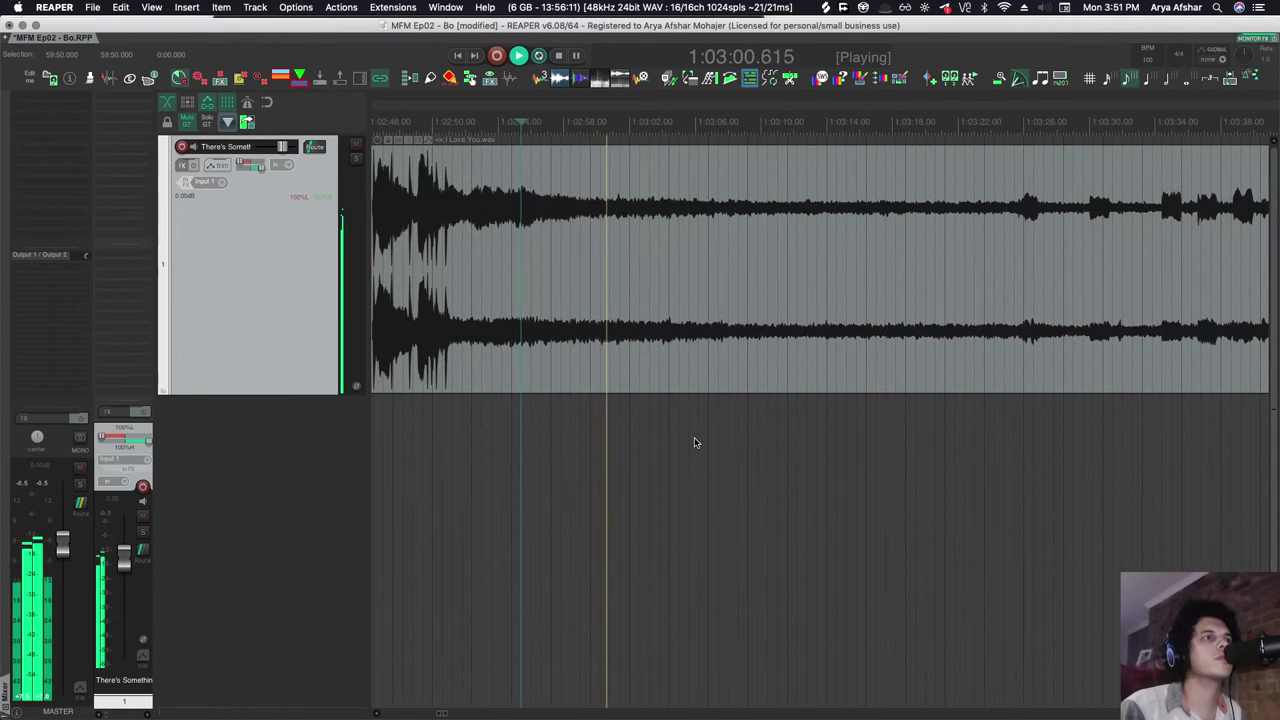
key("space")
Replay the breakdown from 1:02:55.367 with the monitoring effects shown, close their window and return to an overview of the whole song.
scroll(694, 437, "down", 5)
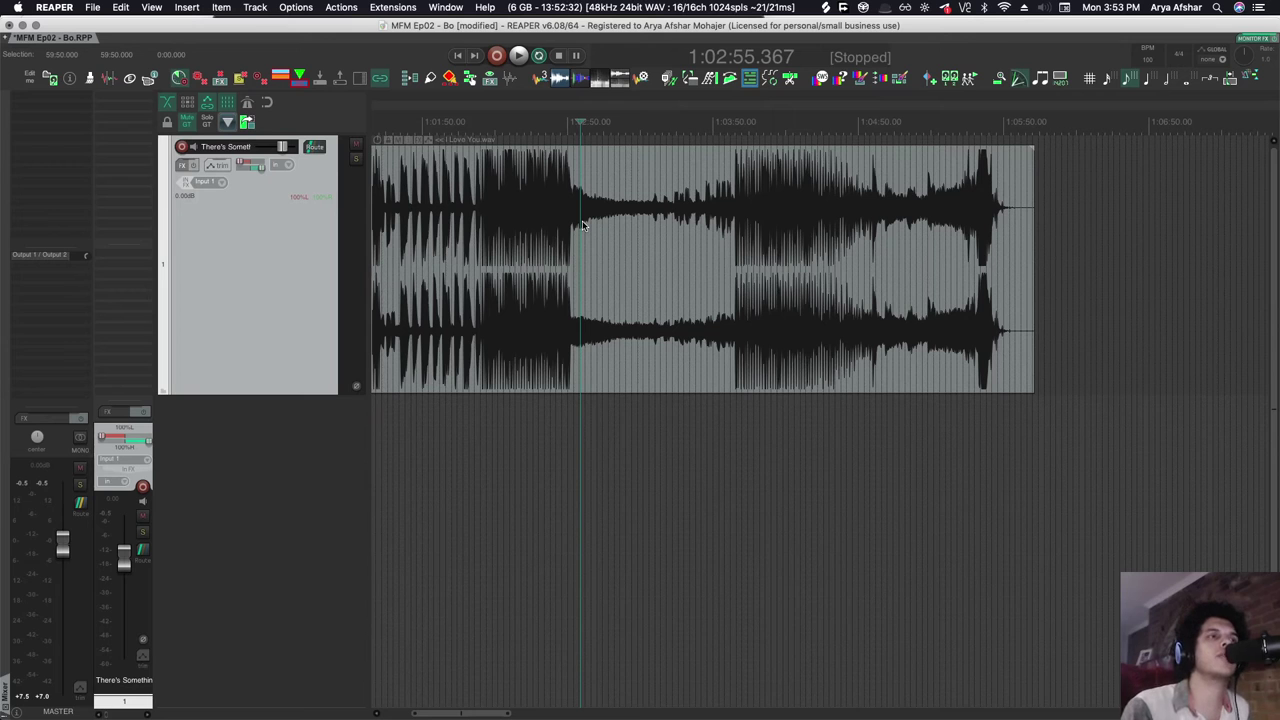
key("space")
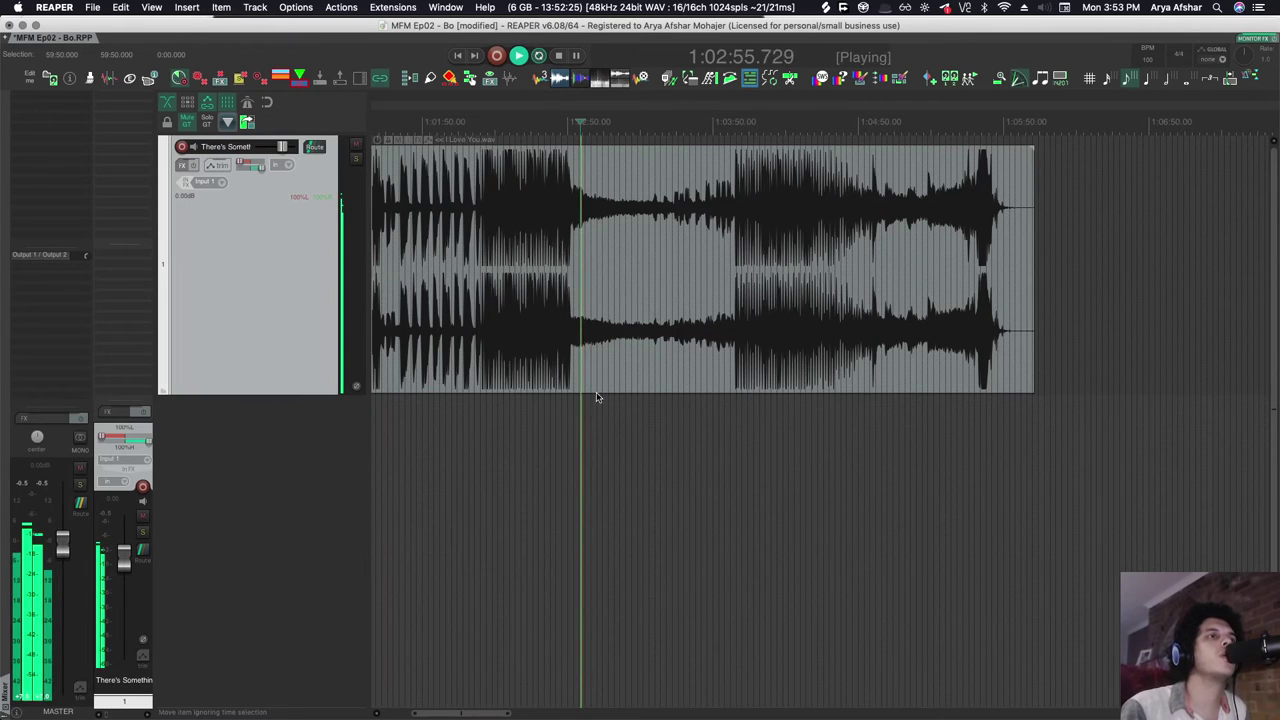
scroll(597, 420, "up", 5)
scroll(592, 415, "left", 3)
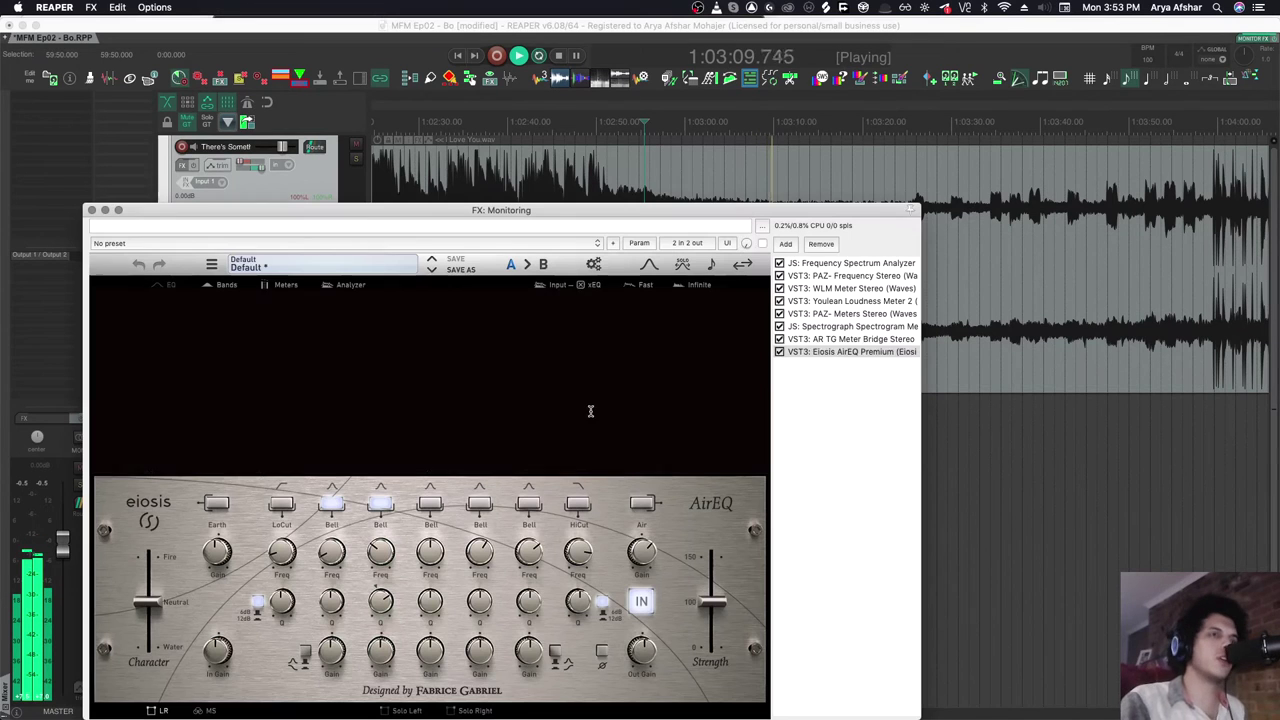
key("super+alt+m")
key("Home")
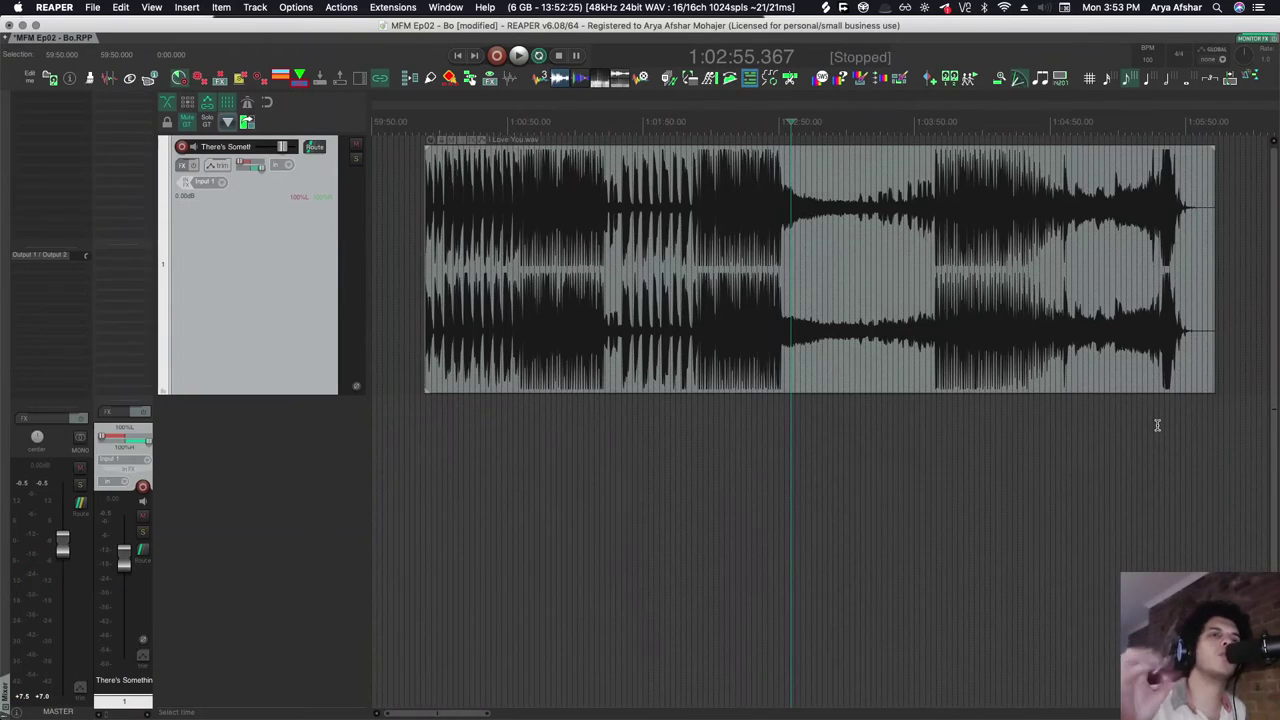
Mark the final swell from 1:05:31.607 to 1:05:47.818, audition the build-up into it from 1:05:15.094, and clear the time selection.
left_click_drag(1143, 429, 1174, 441)
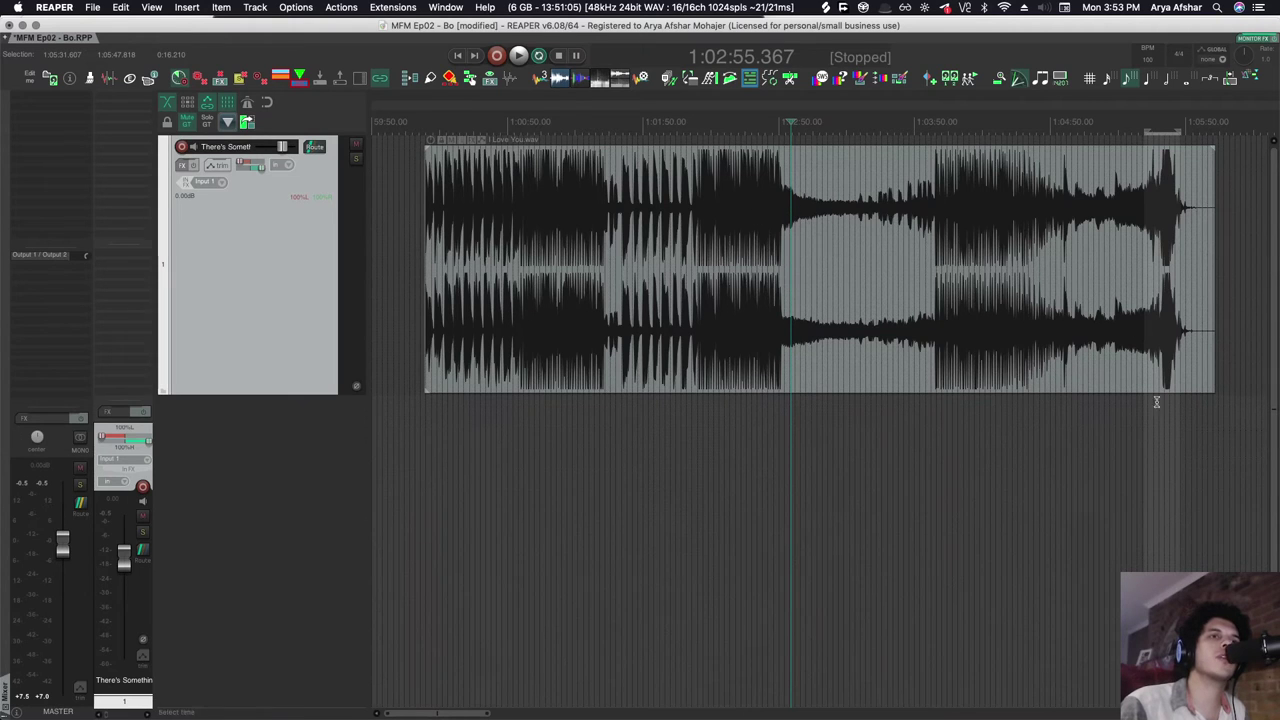
left_click(1117, 434)
scroll(1064, 440, "up", 5)
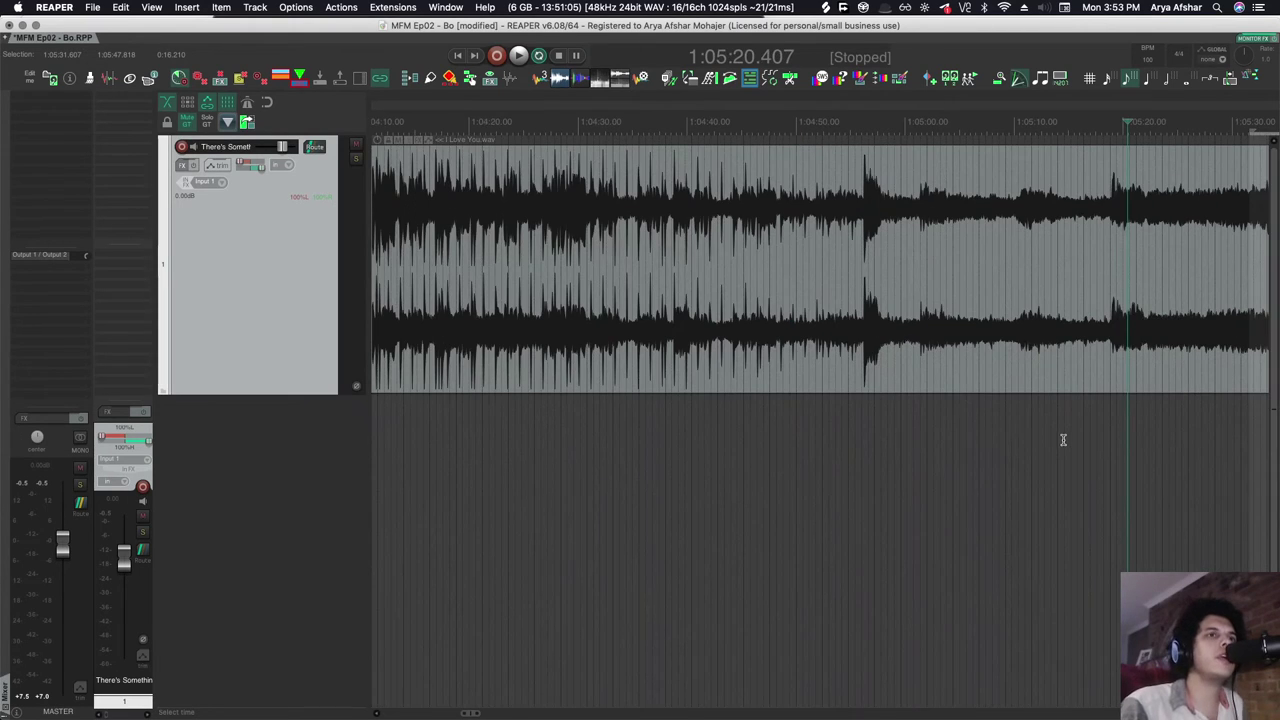
left_click(1068, 444)
key("space")
scroll(1068, 444, "right", 2)
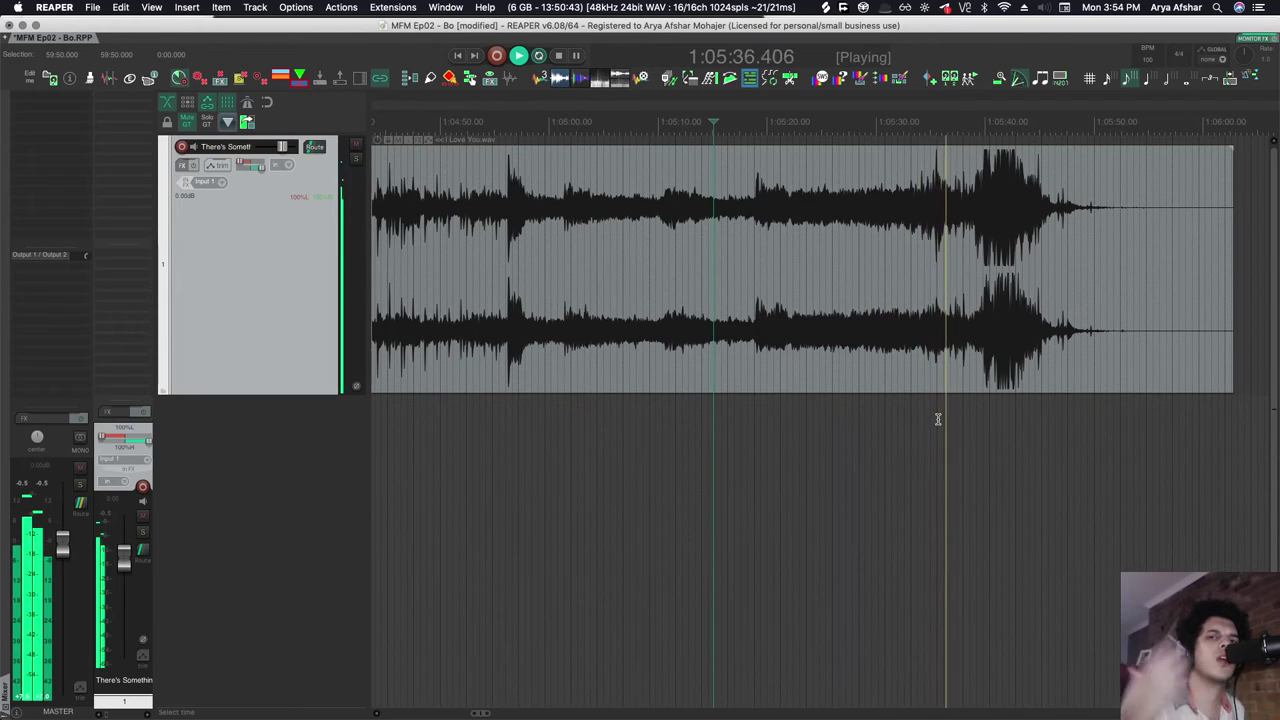
key("space")
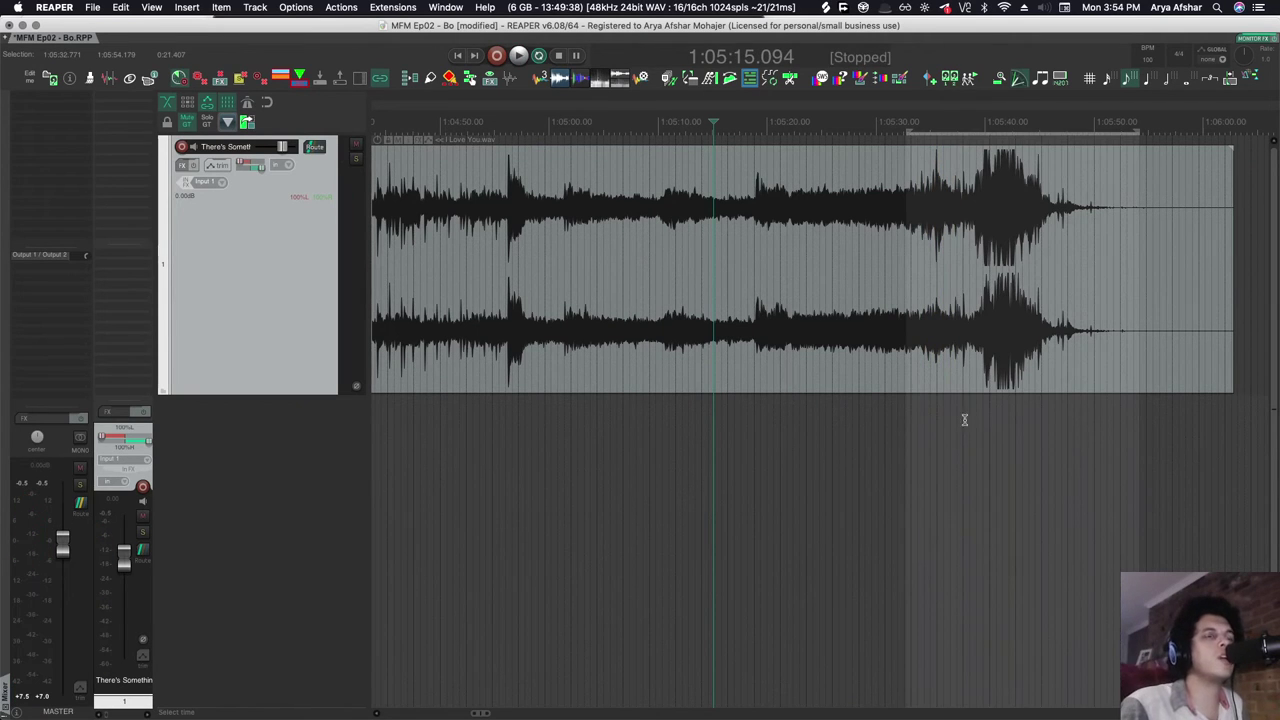
left_click(963, 422)
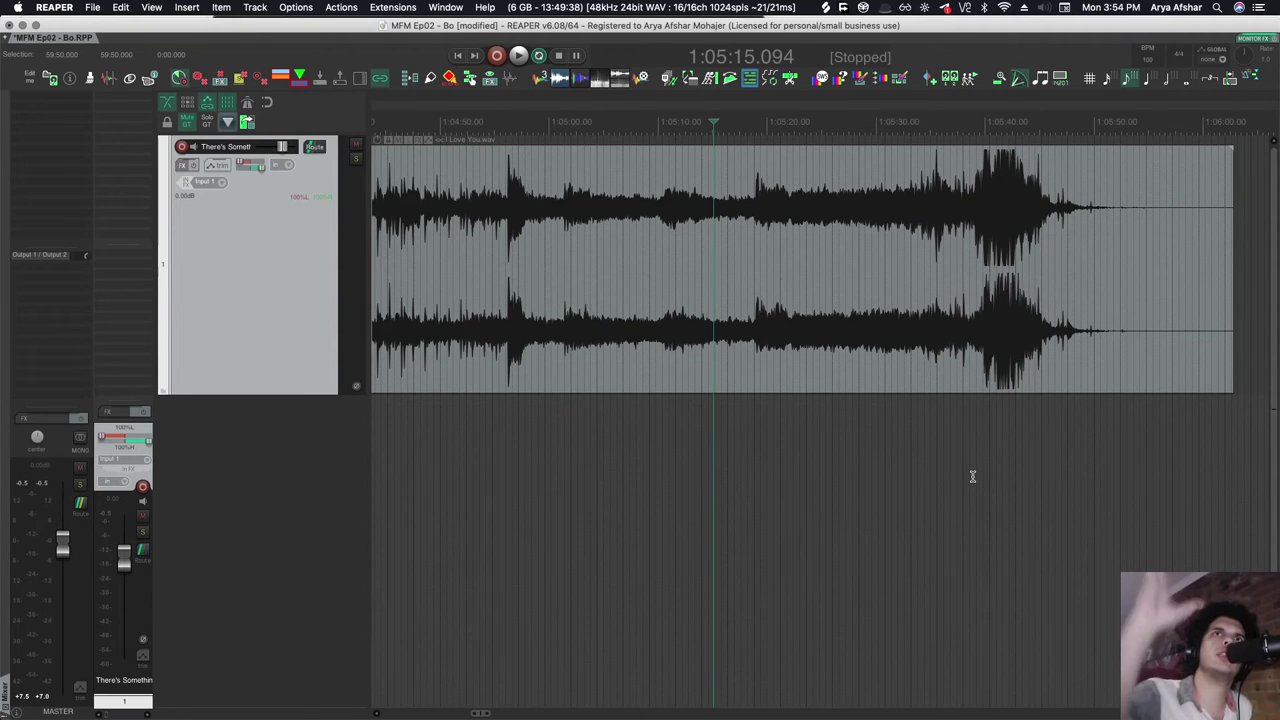
Mark the breakdown's decay from 1:02:53.187 to 1:03:20.990 as a time selection, and clear it again.
scroll(884, 323, "down", 3)
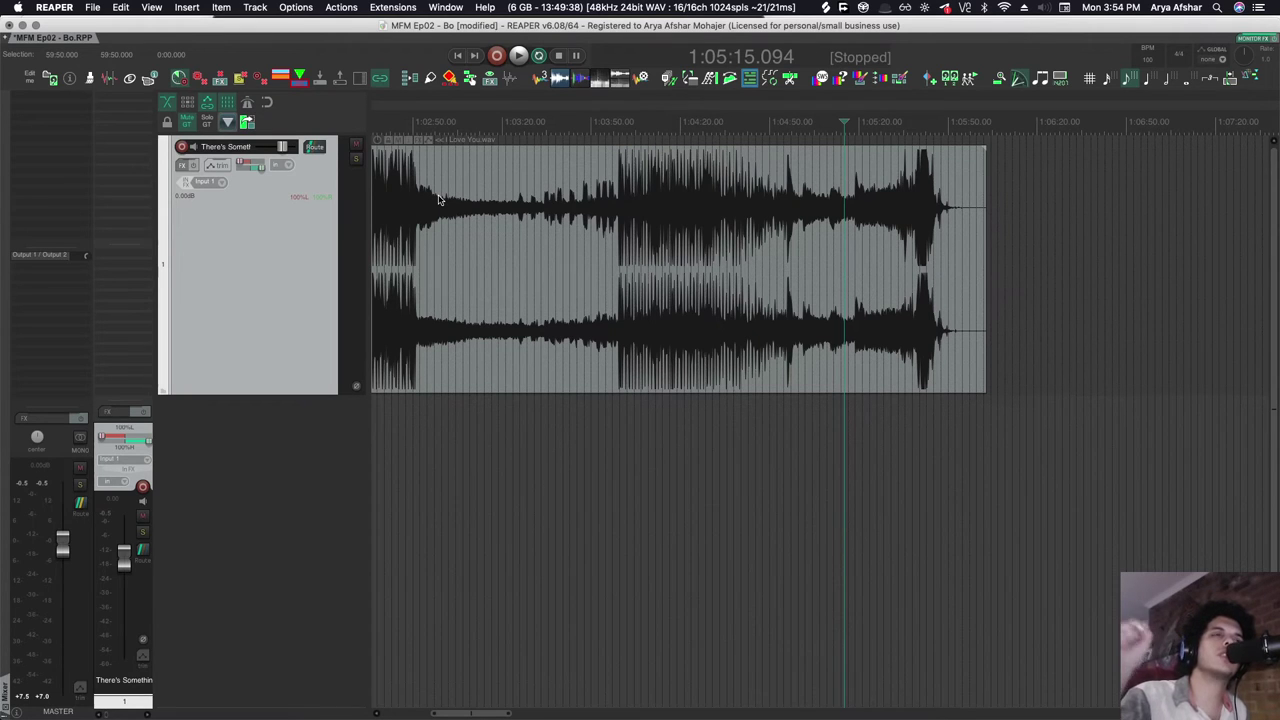
left_click_drag(423, 139, 505, 145)
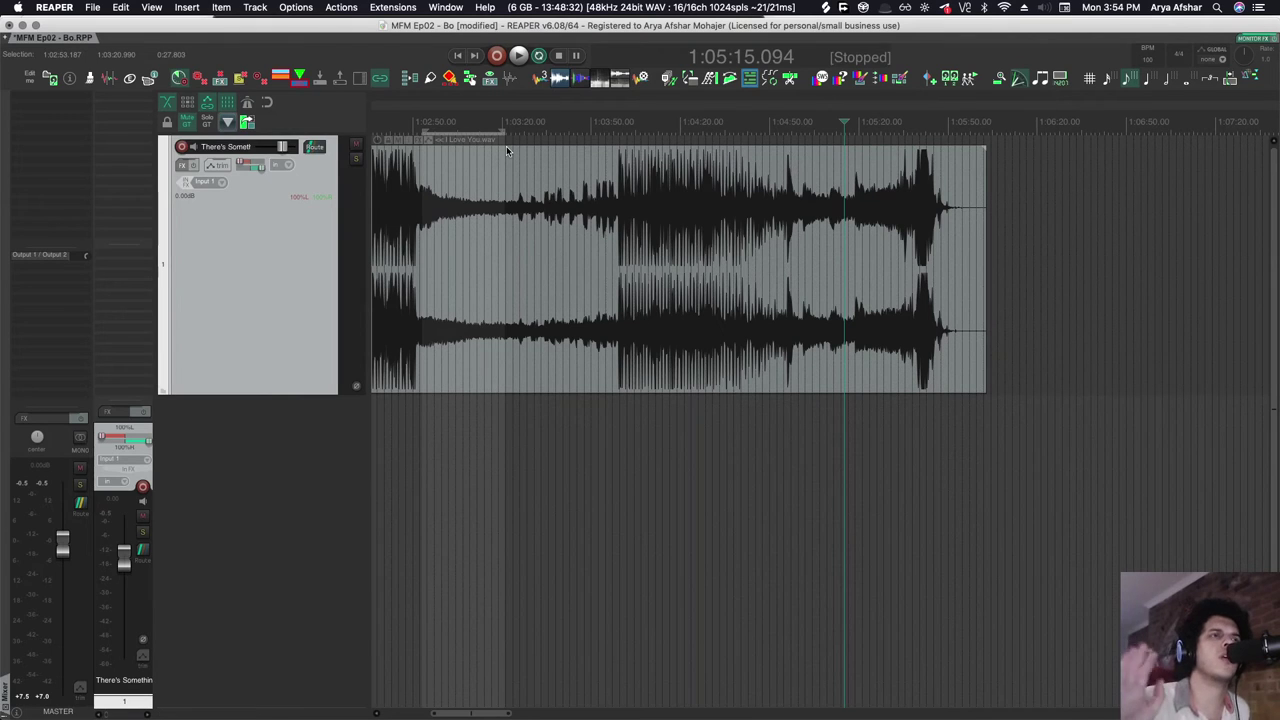
key("Escape")
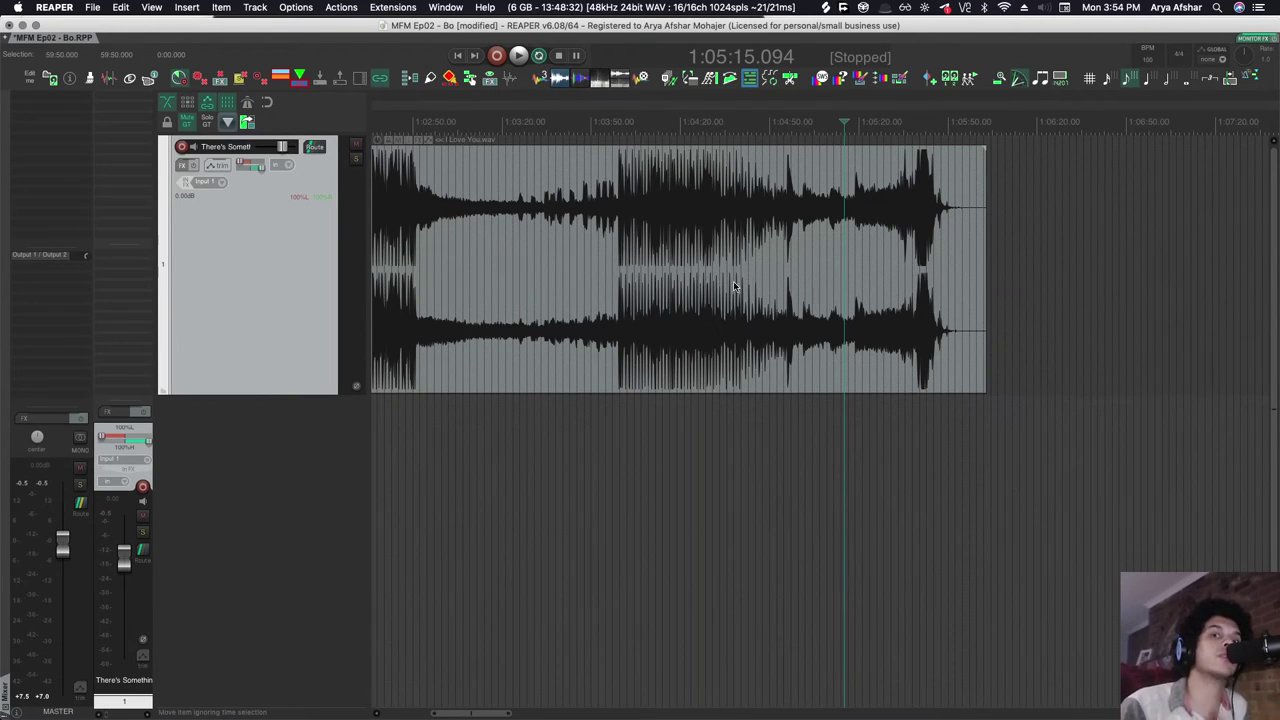
Examine the waveform of the final swell and its fade-out, compare it with the breakdown, and view the whole song.
scroll(760, 260, "up", 5)
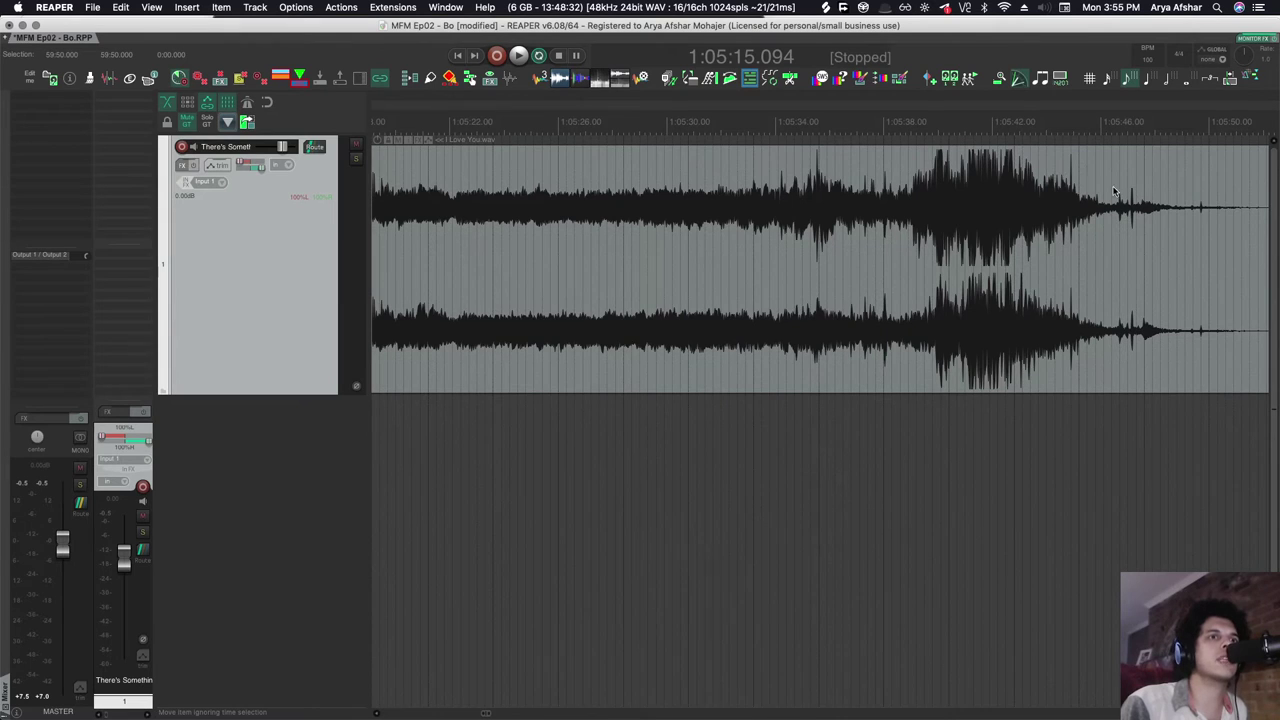
scroll(1160, 240, "down", 5)
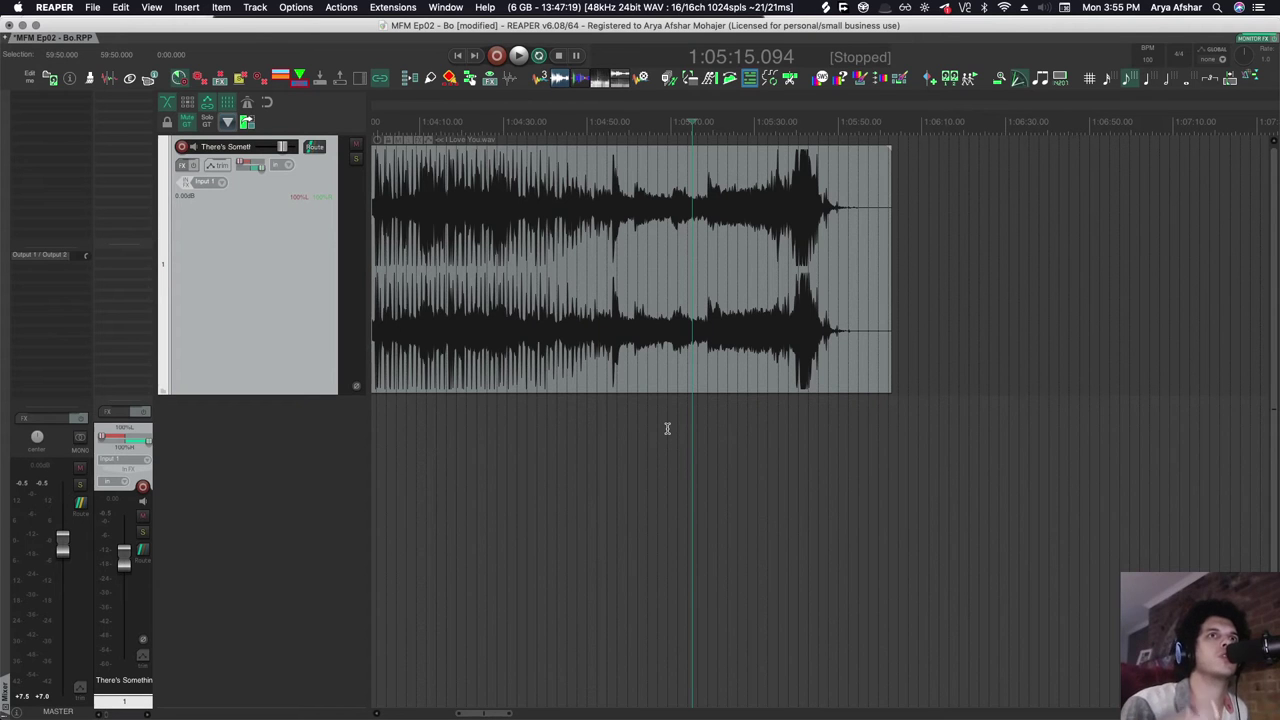
scroll(667, 428, "up", 2)
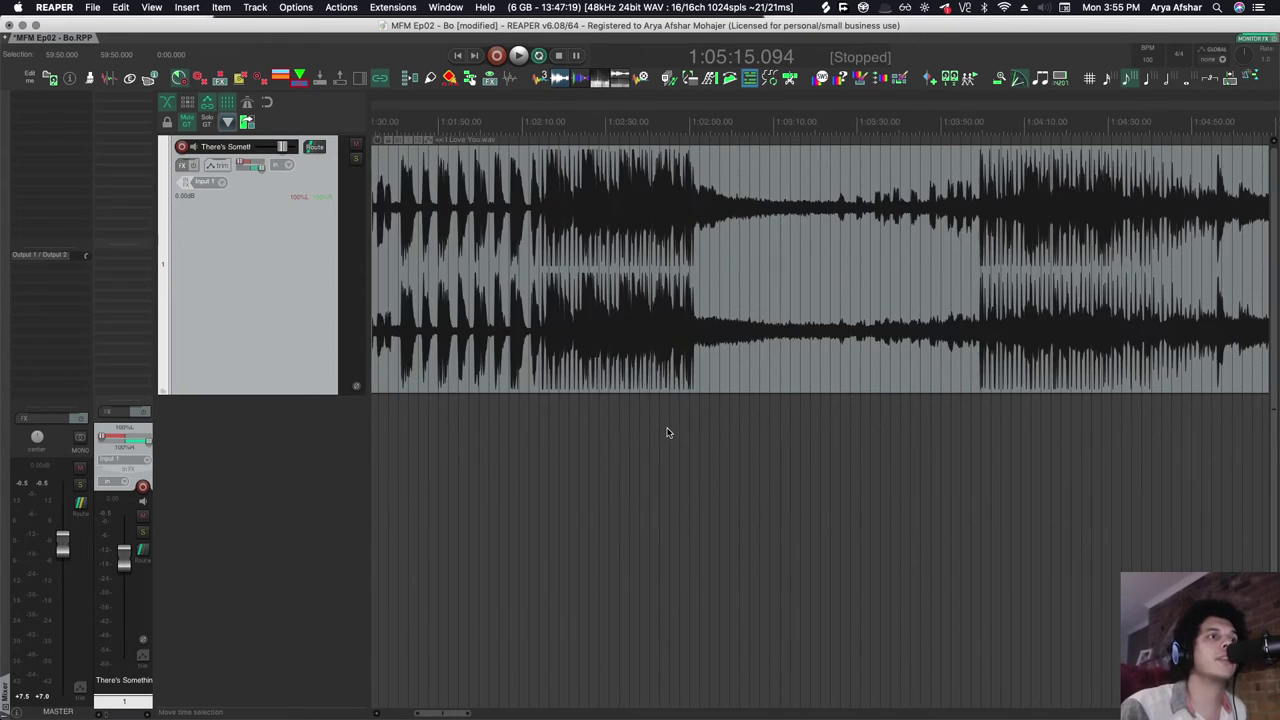
scroll(667, 430, "down", 5)
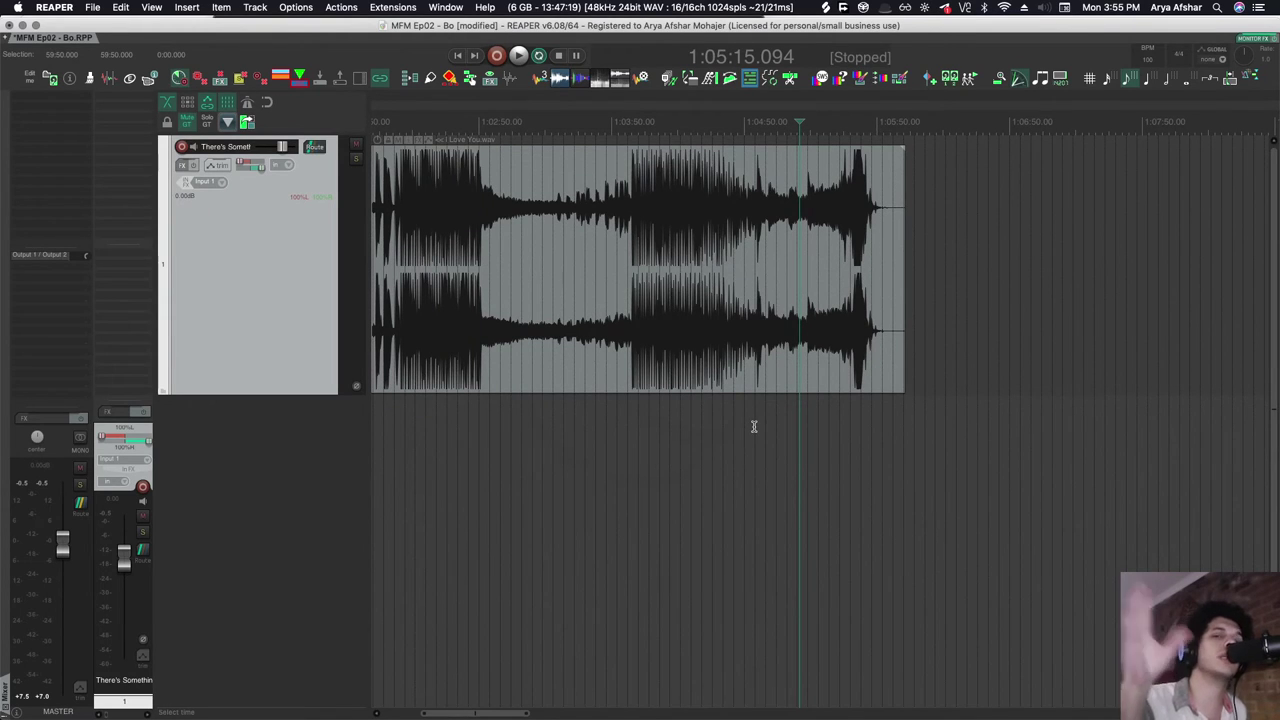
scroll(752, 426, "left", 5)
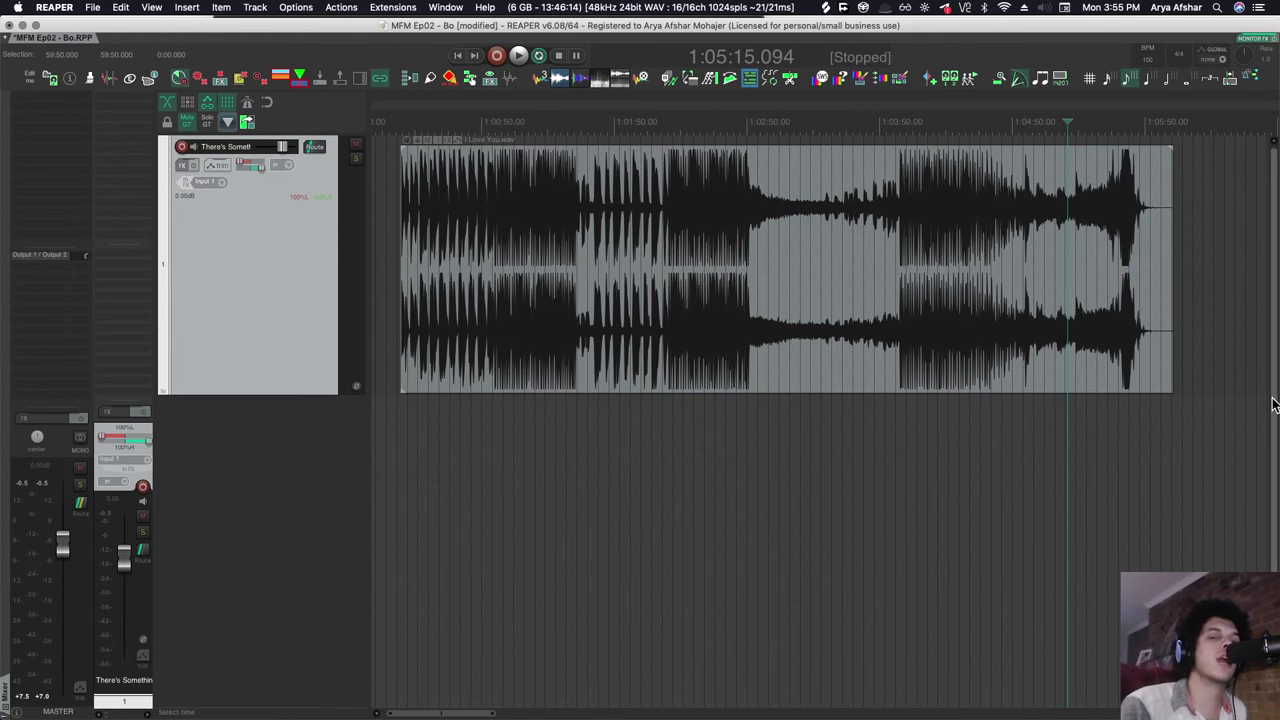
Enlarge the rising notes before the last loud section and play them from 1:03:24.533, stopping after a few notes.
scroll(923, 438, "up", 5)
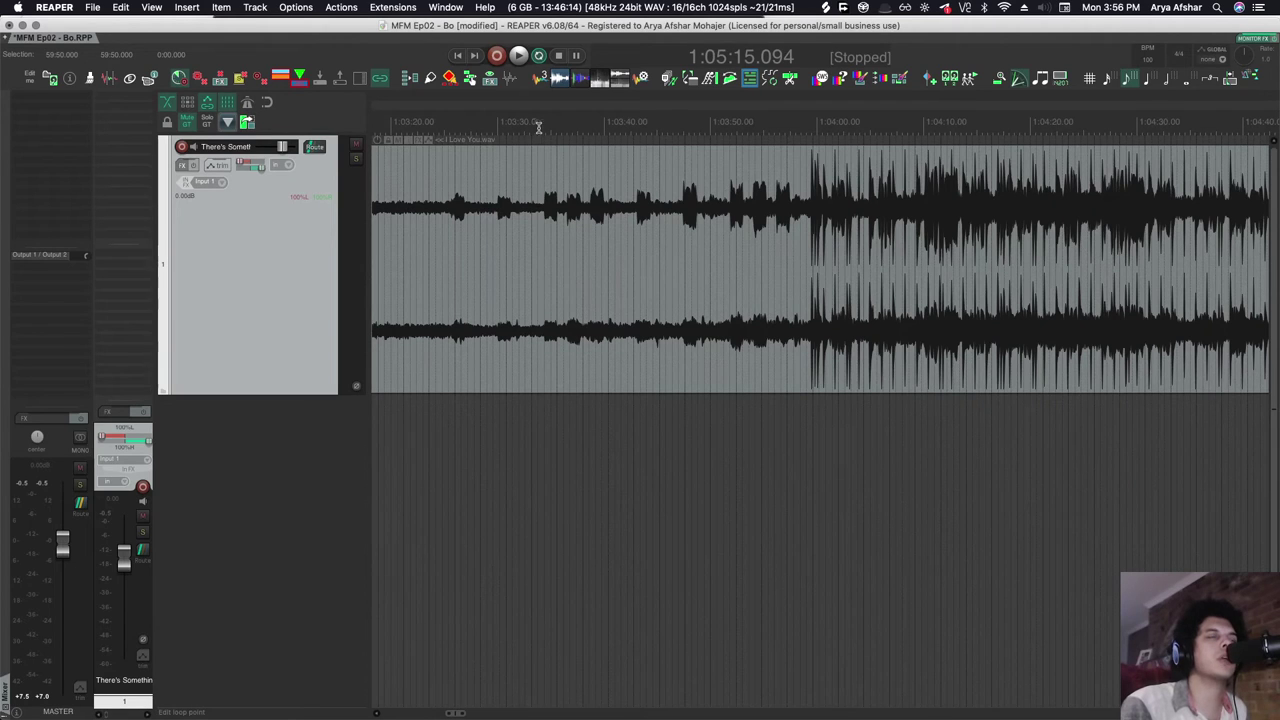
left_click(440, 121)
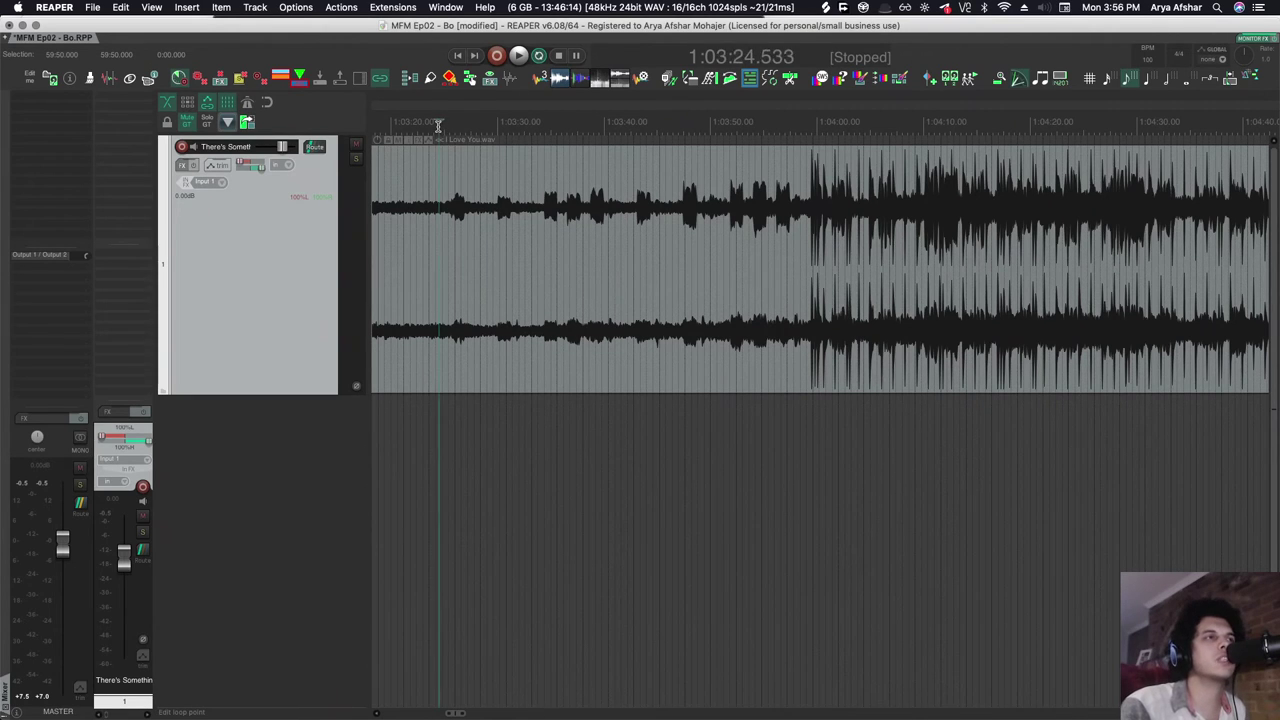
key("space")
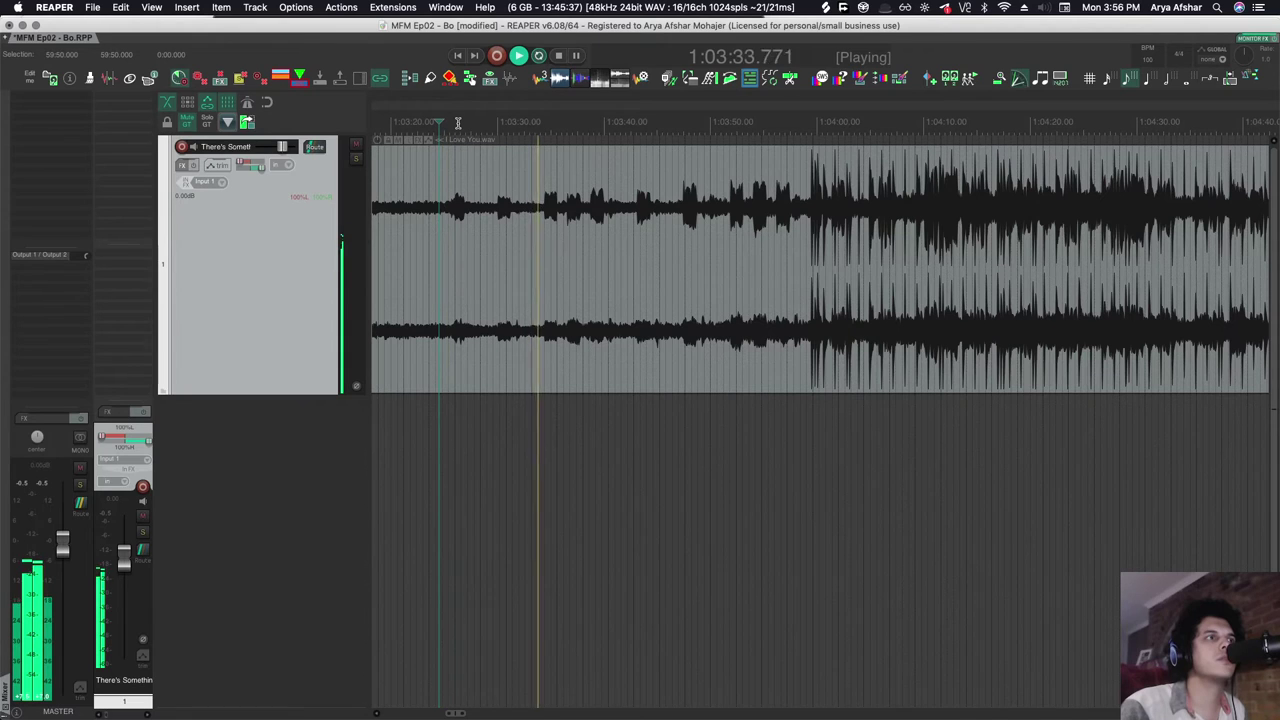
key("space")
Replay the rising notes from about 1:03:31 at closer range and stop as the next note enters.
left_click(512, 121)
key("space")
scroll(526, 121, "up", 4)
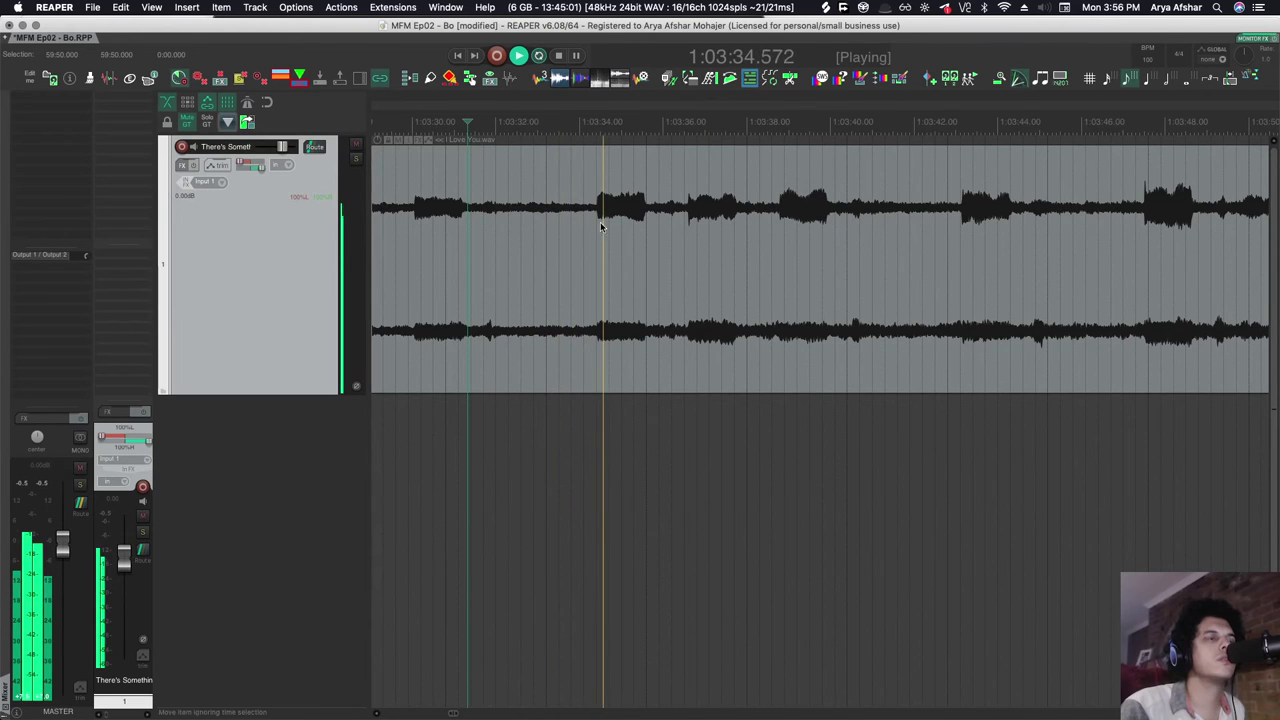
key("space")
Enlarge the gap before the note near 1:03:34.5 and audition its entry from 1:03:33.491.
scroll(540, 227, "up", 3)
left_click(516, 122)
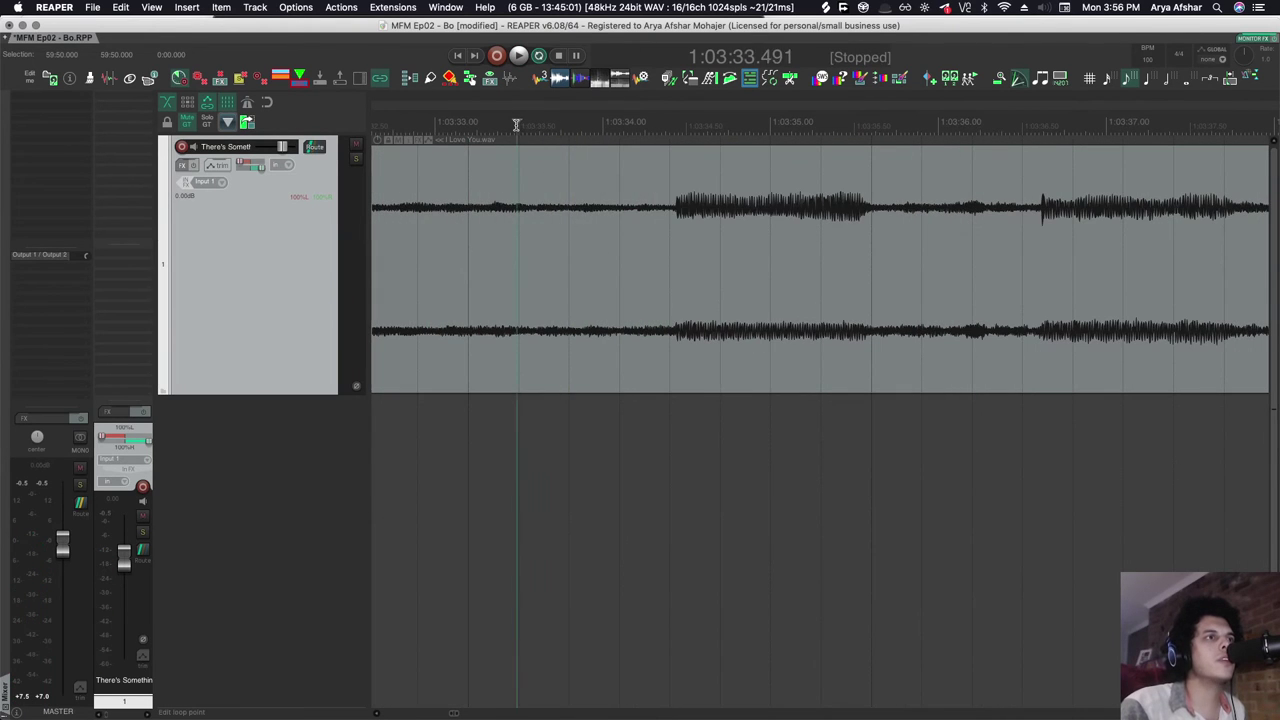
key("space")
key("space")
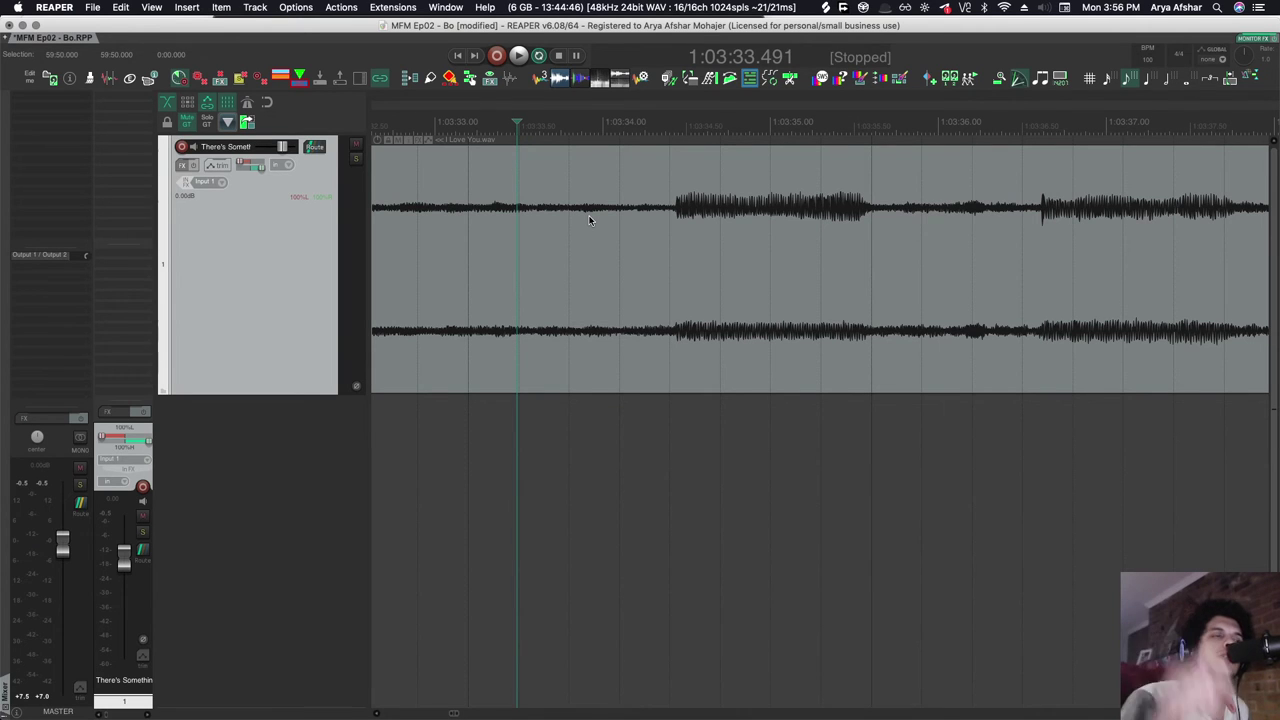
Play the quiet gap and the following note's entry from 1:03:32.939 twice, stopping after each pass.
left_click(424, 126)
key("space")
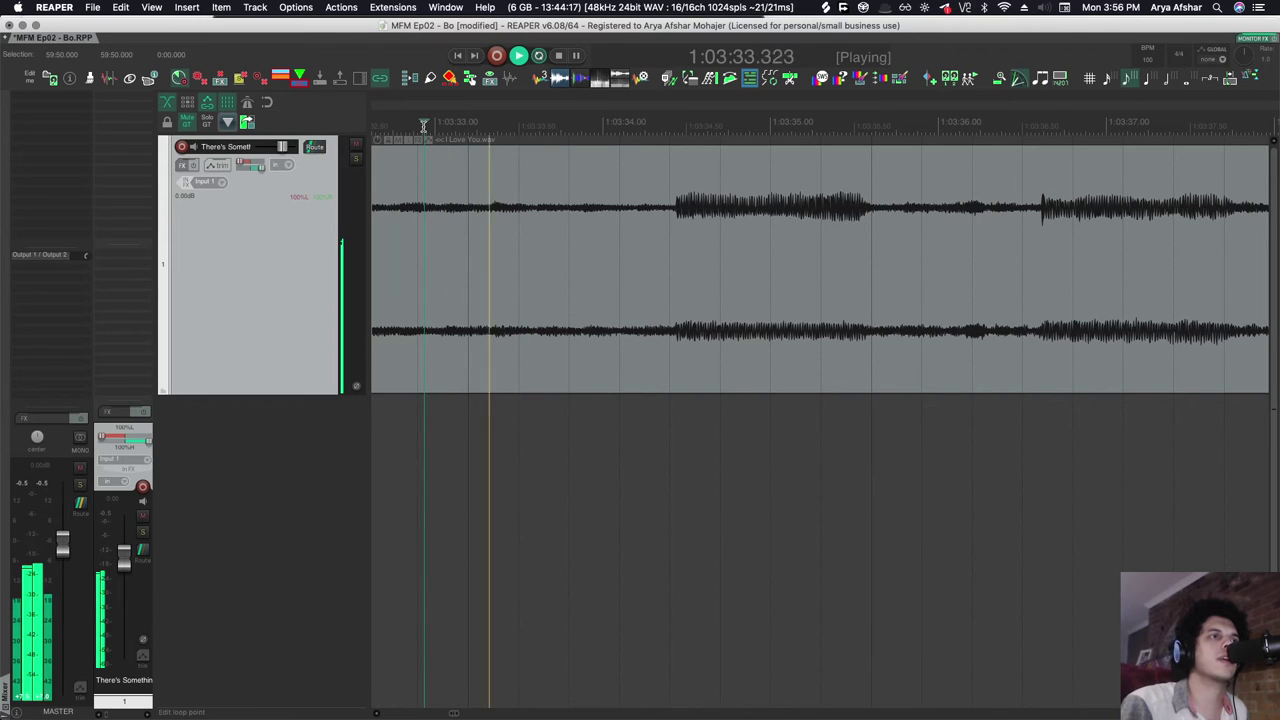
key("space")
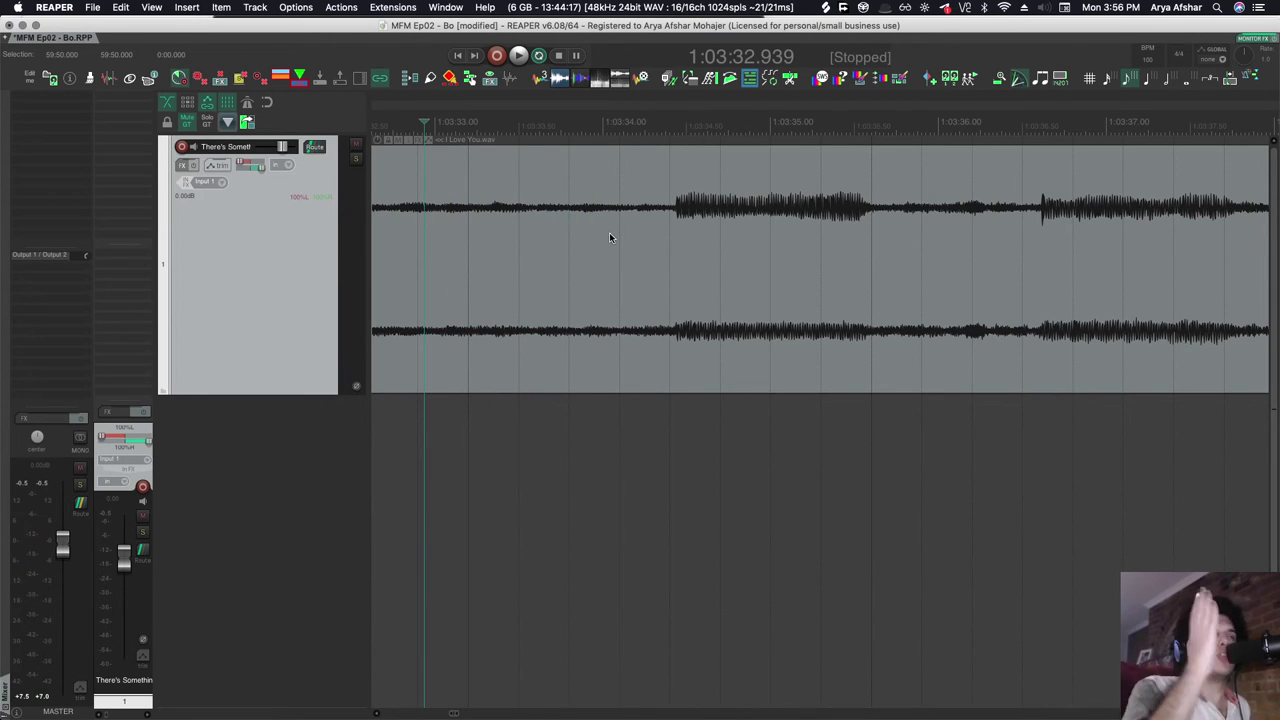
key("space")
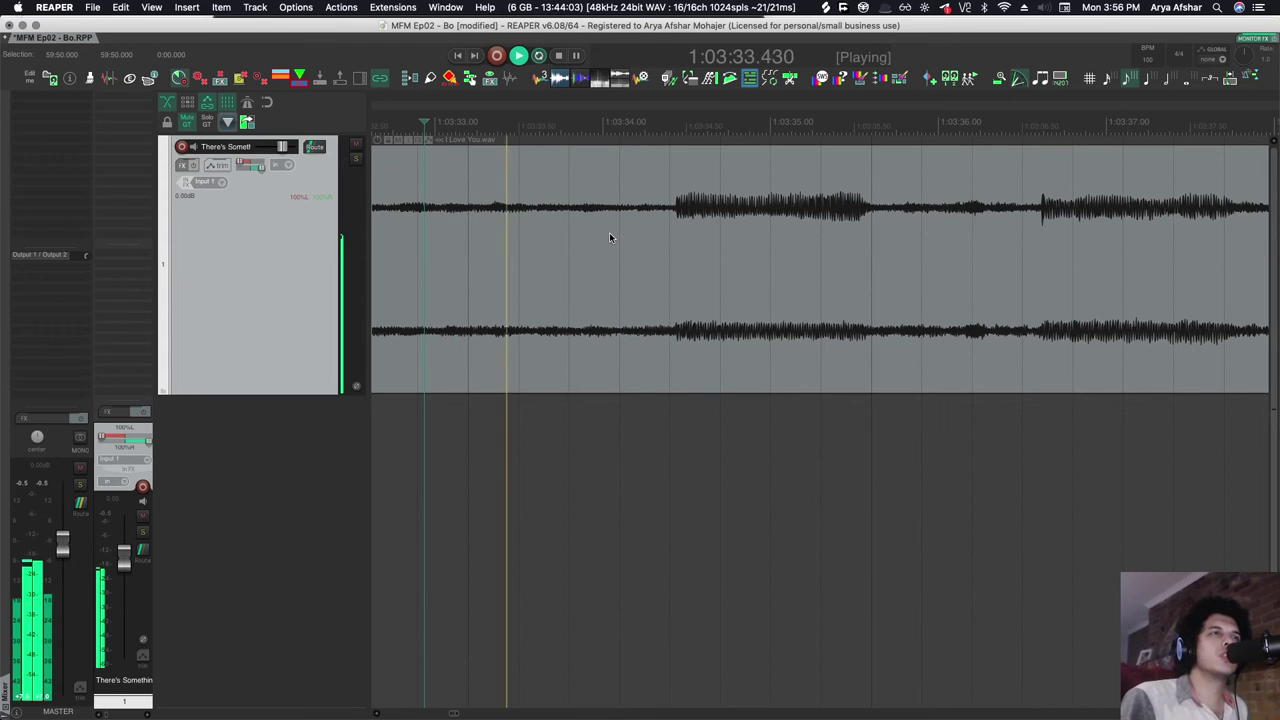
key("space")
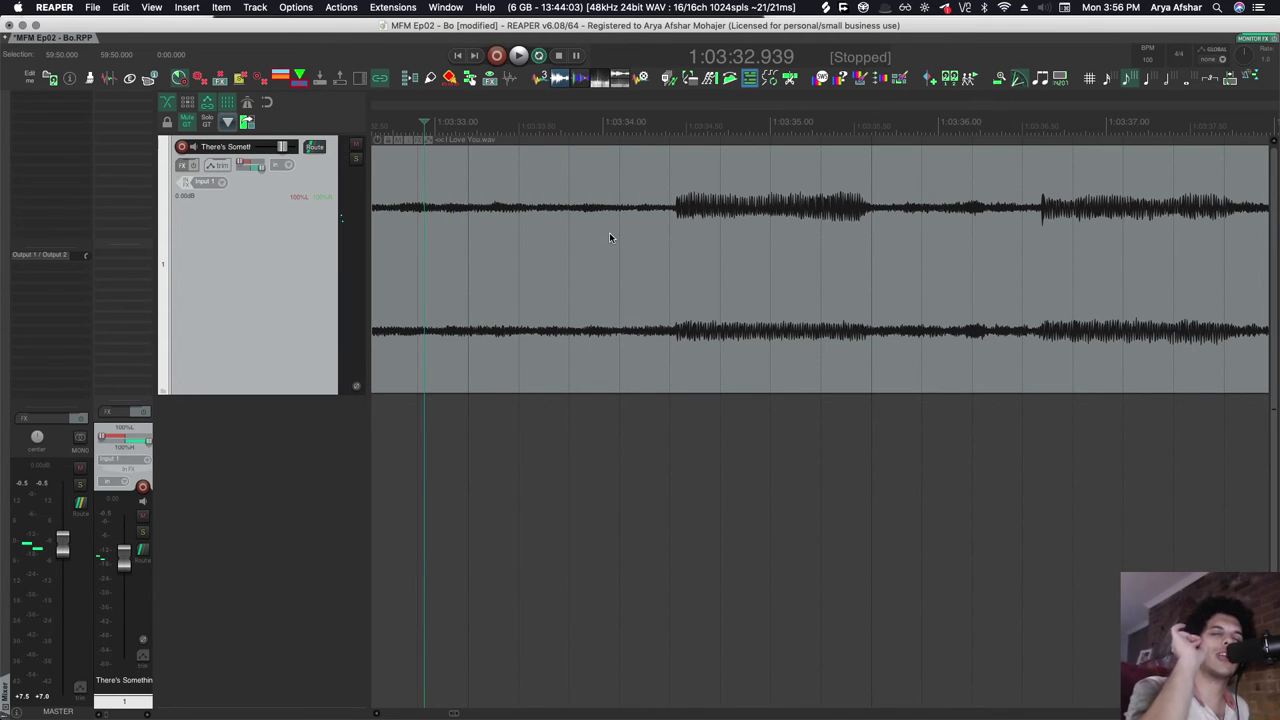
Play the run of separate notes from 1:03:32.939 at a wider view and stop after about 1:03:41.
scroll(609, 232, "down", 2)
key("space")
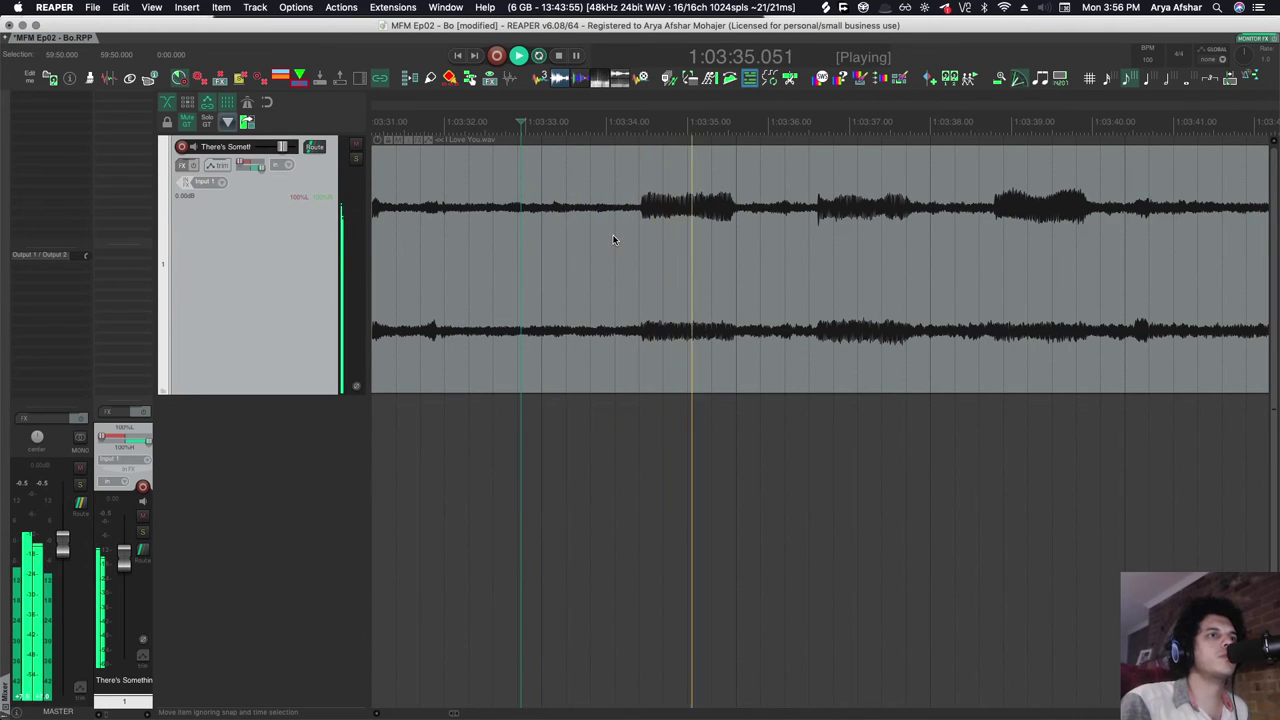
scroll(614, 239, "right", 3)
scroll(614, 239, "right", 1)
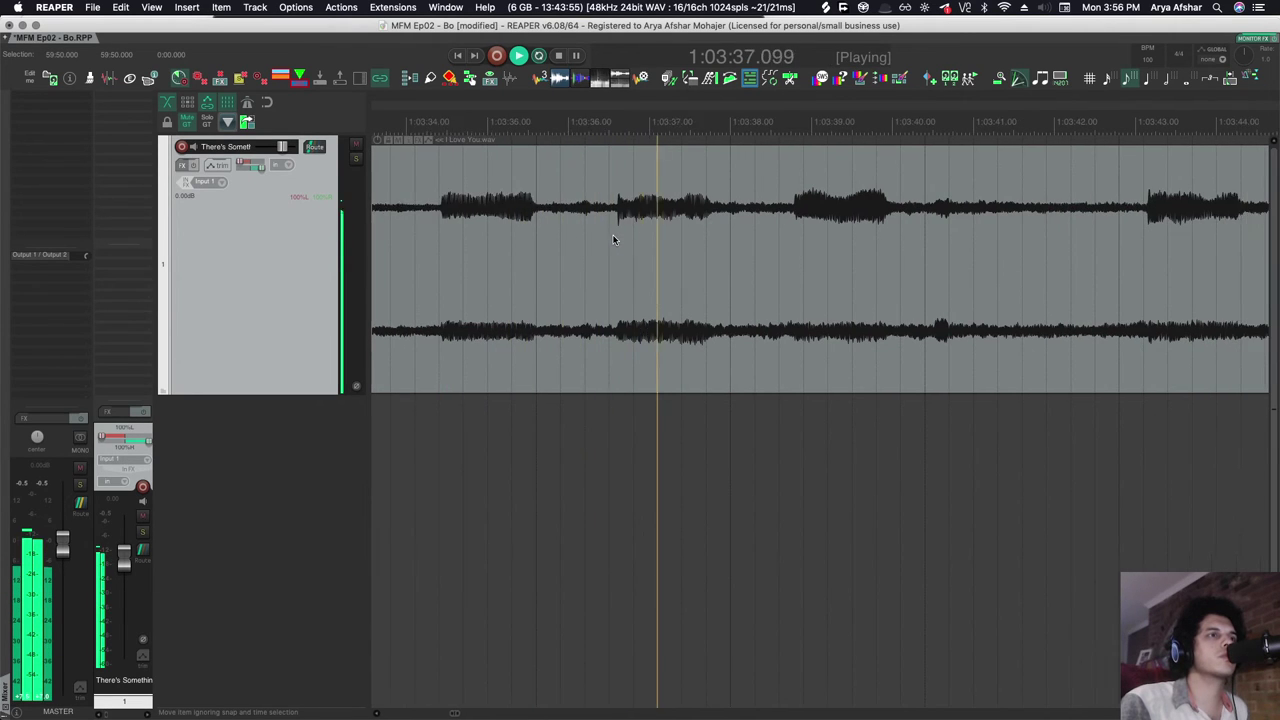
scroll(614, 239, "right", 1)
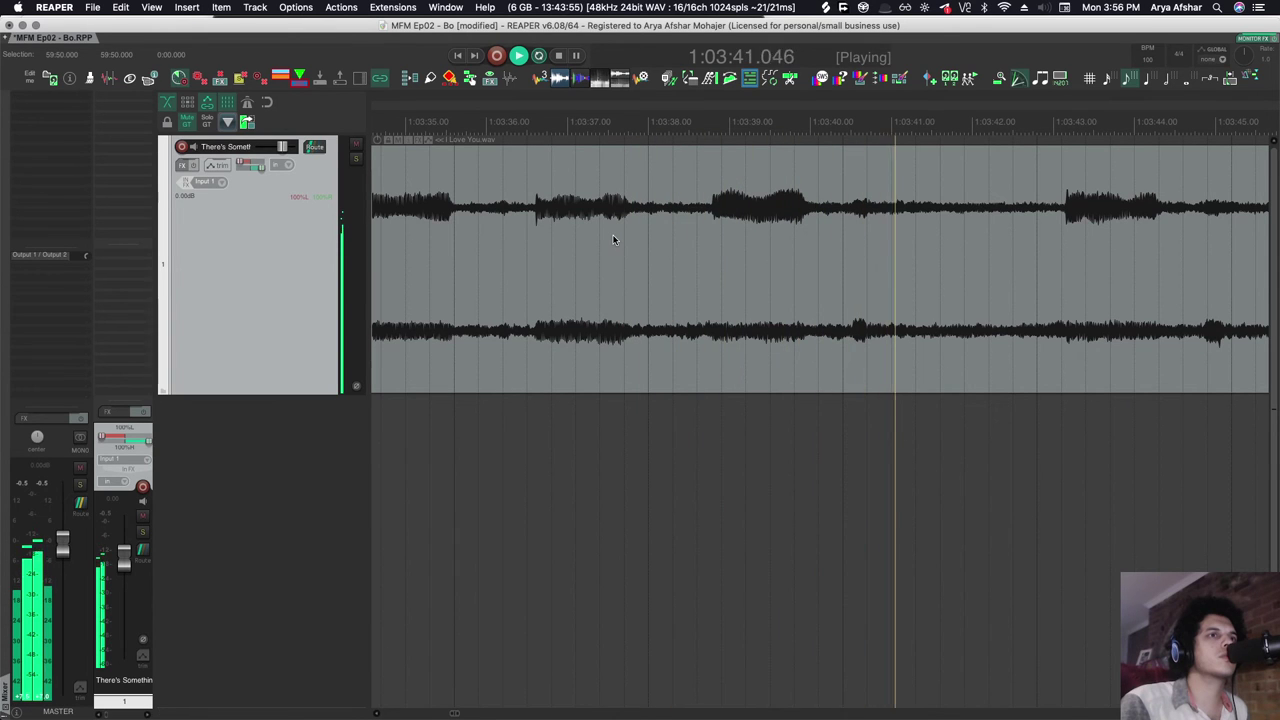
key("space")
Locate the start of the last loud section and audition its entry from about 1:03:58 at closer range.
scroll(757, 289, "down", 5)
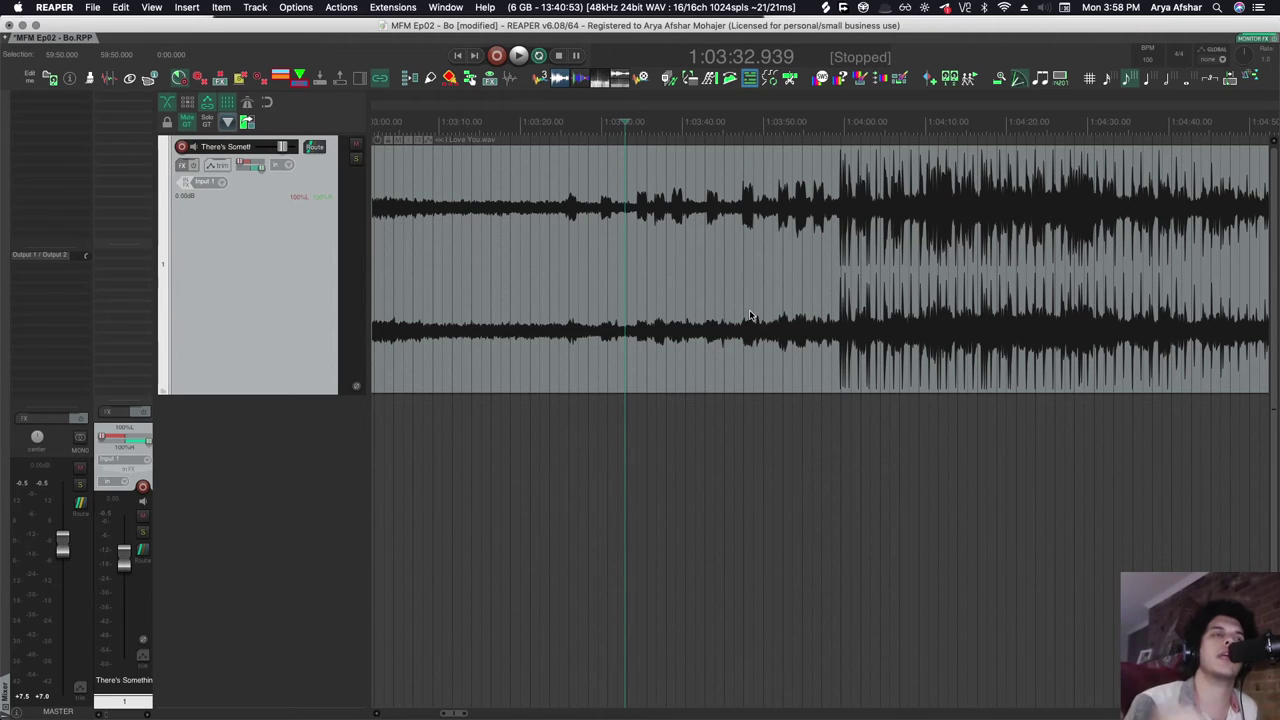
scroll(574, 282, "down", 3)
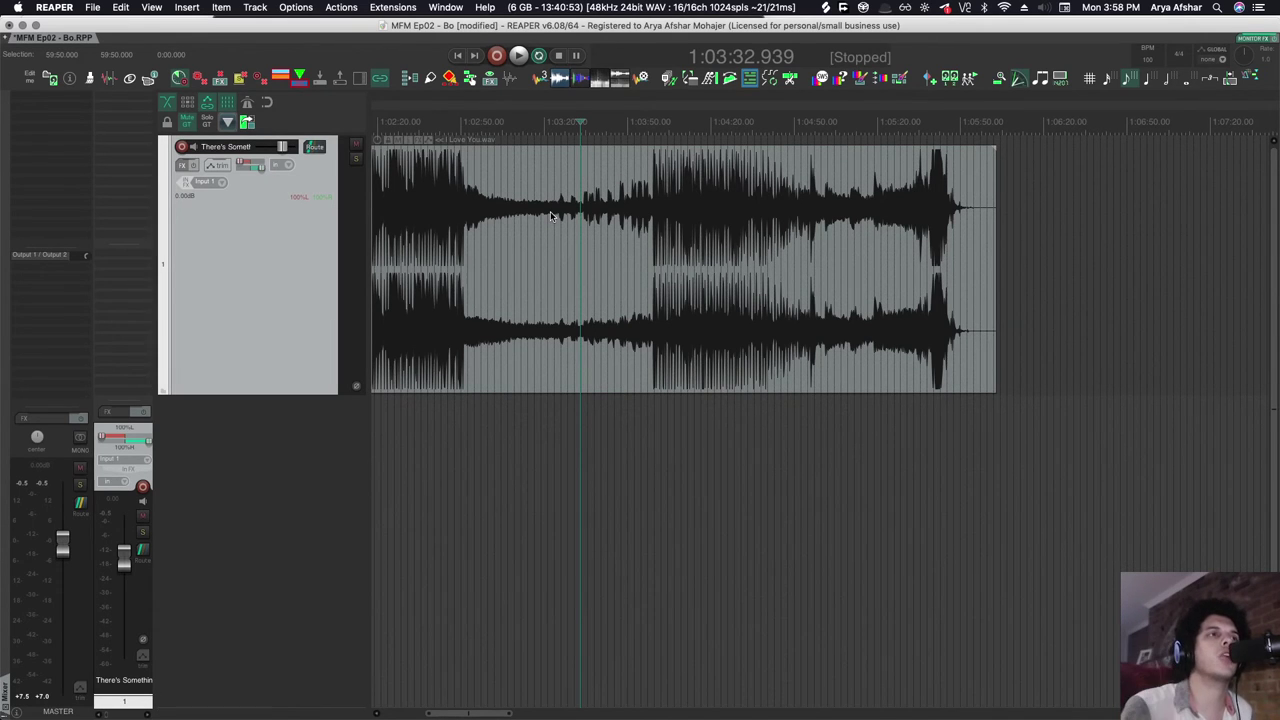
scroll(671, 414, "up", 3)
left_click(631, 414)
key("space")
scroll(632, 414, "up", 2)
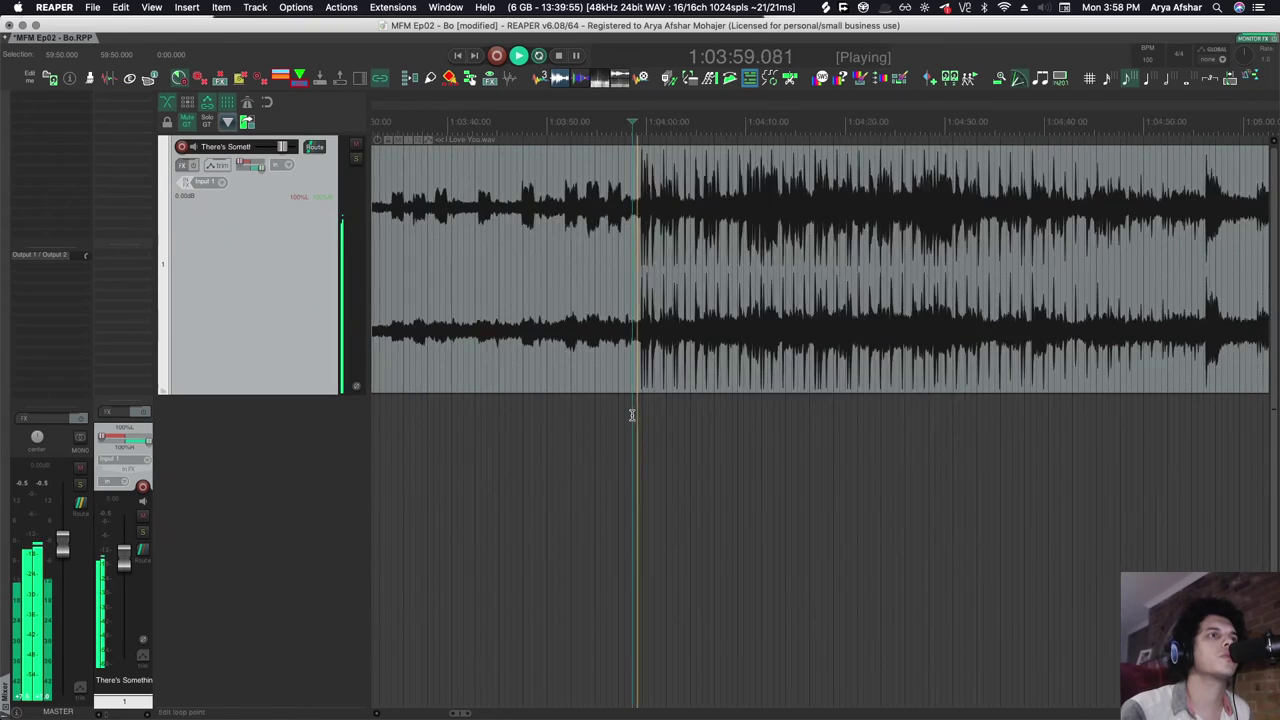
scroll(632, 414, "up", 1)
scroll(631, 417, "up", 2)
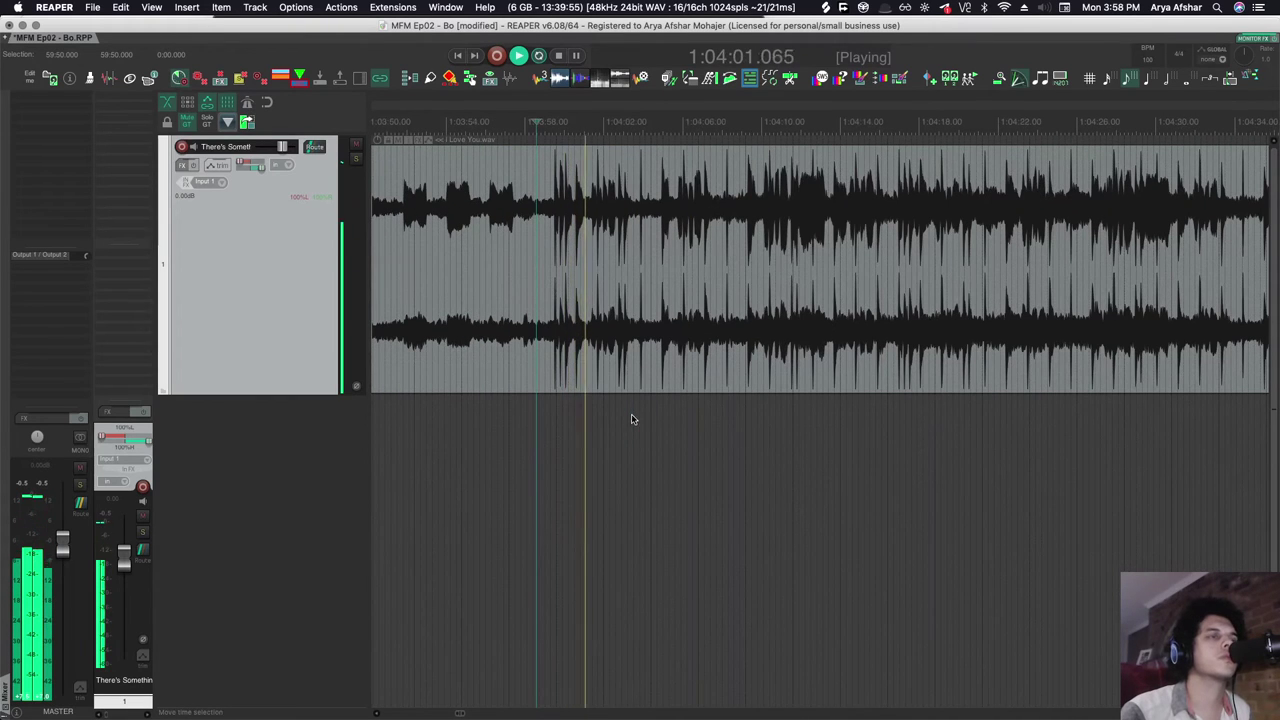
key("space")
Play the last loud section from its first hit at 1:03:59.486 and stop playback.
left_click(554, 408)
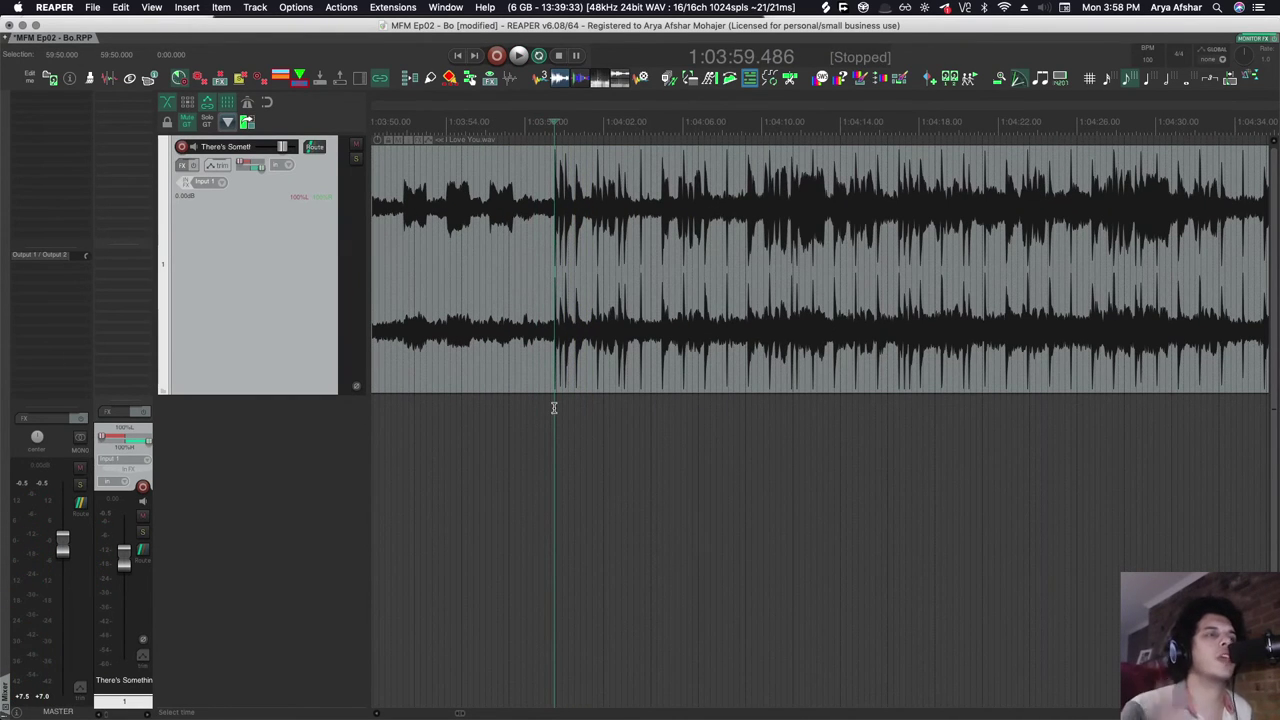
key("space")
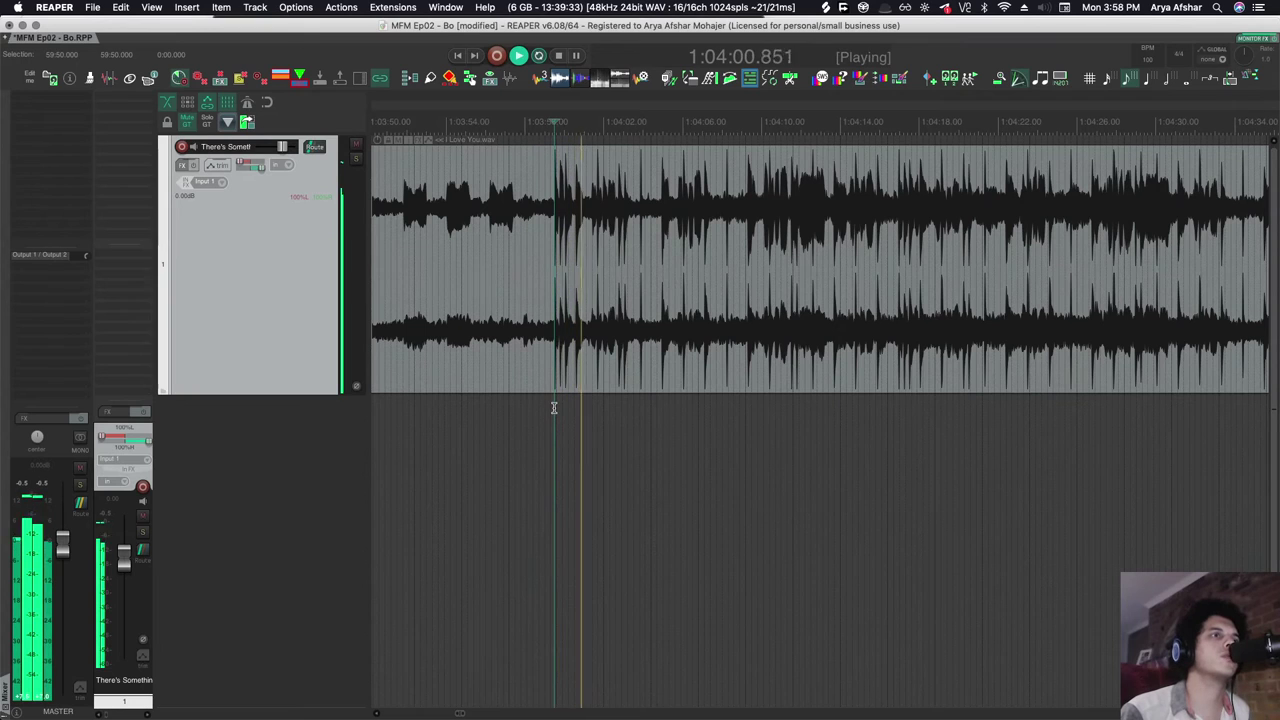
key("space")
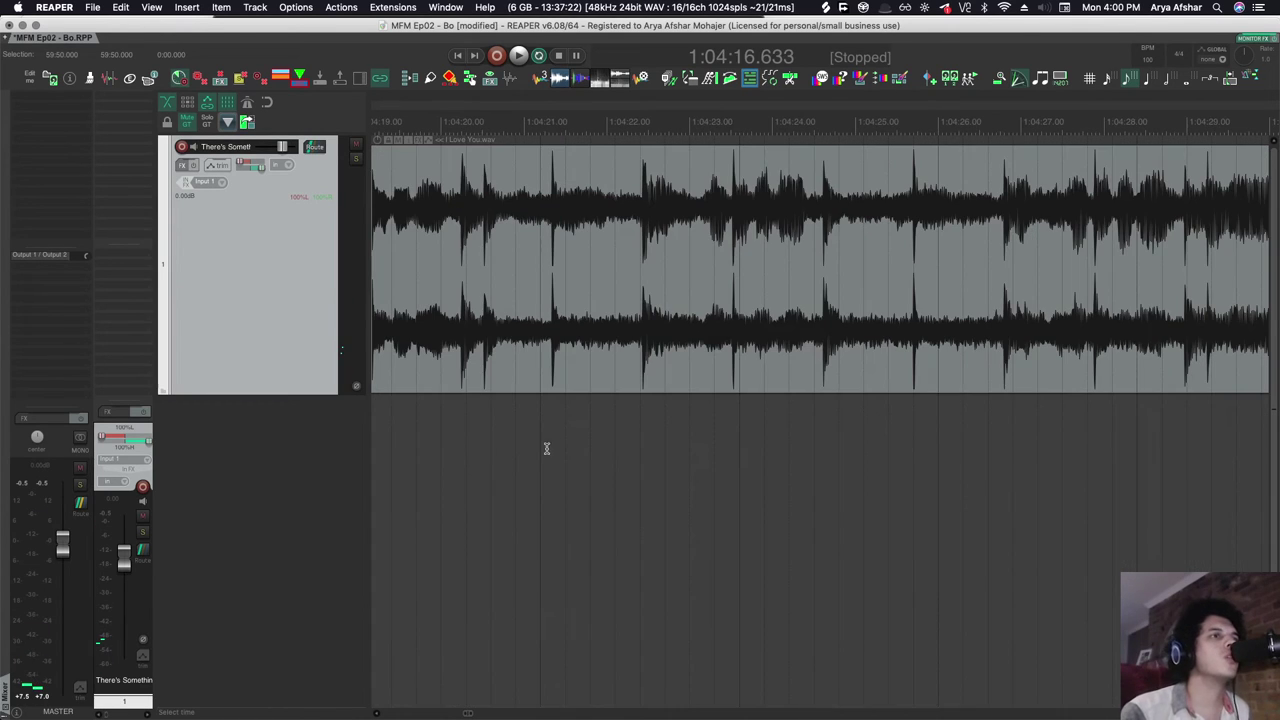
Audition the drum hits of the last loud section from 1:04:20.809 twice, following the second pass to about 1:04:26.
left_click(508, 435)
key("space")
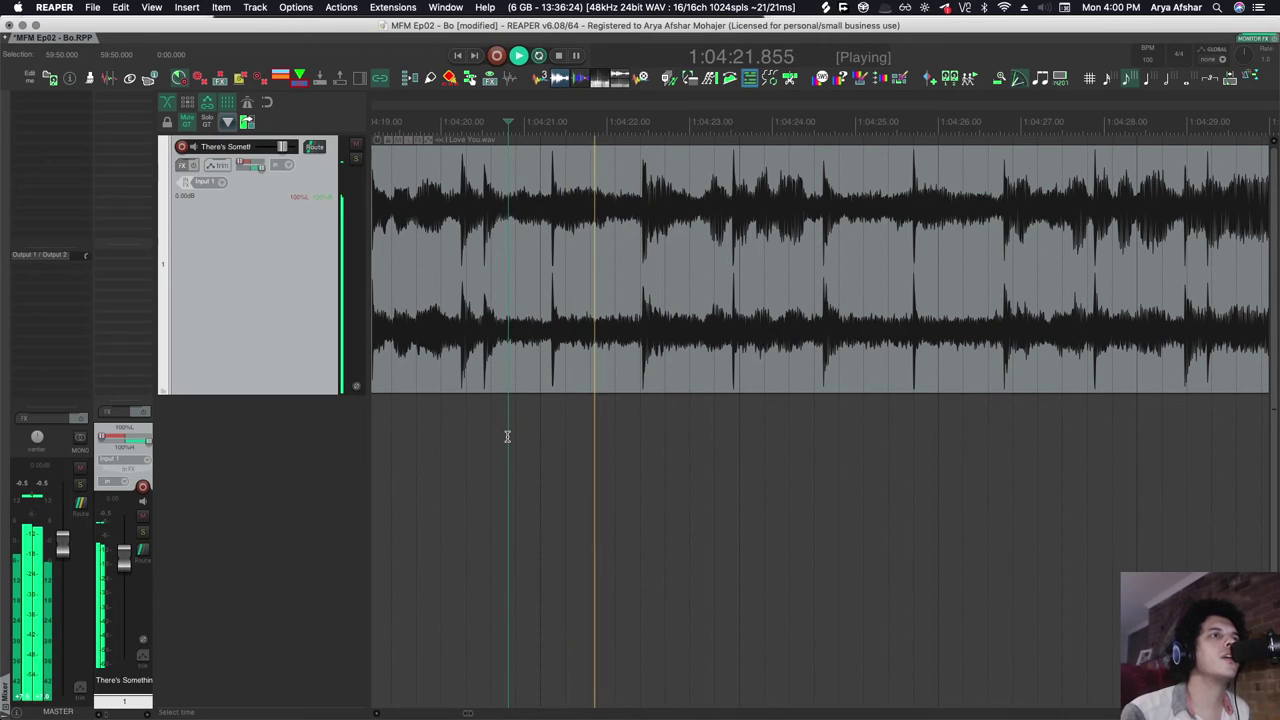
key("space")
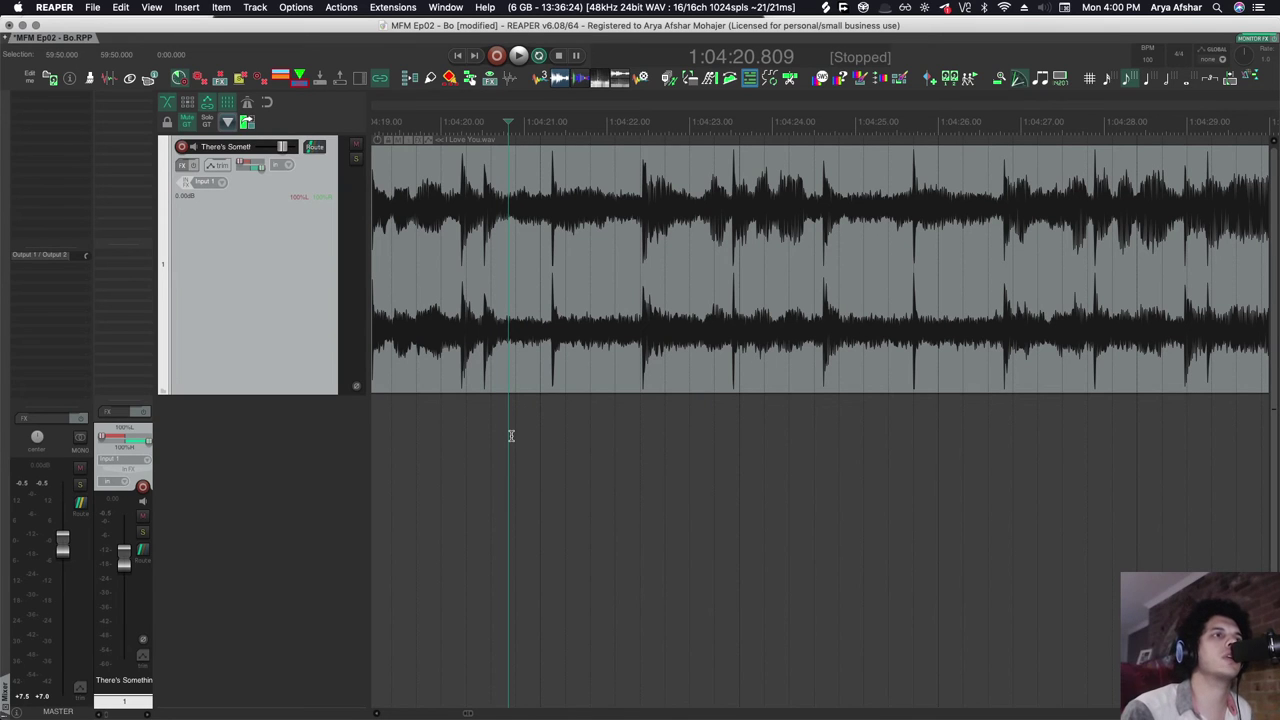
key("space")
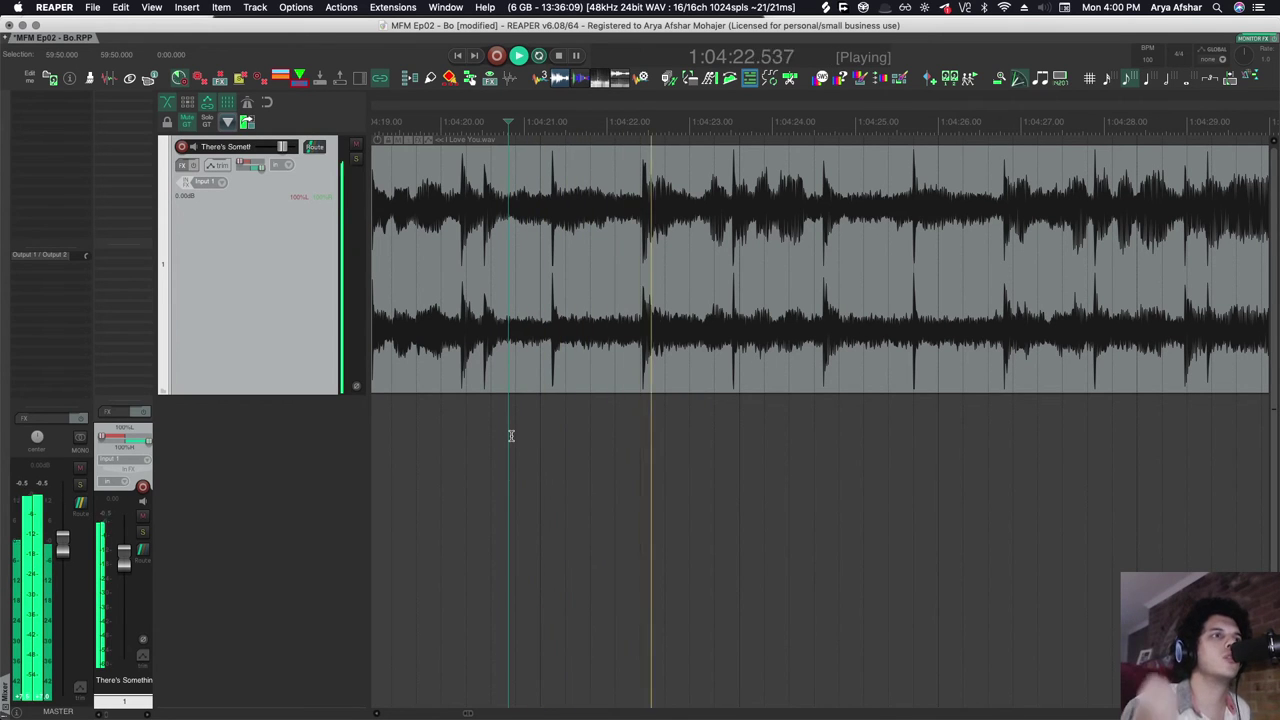
scroll(511, 435, "right", 2)
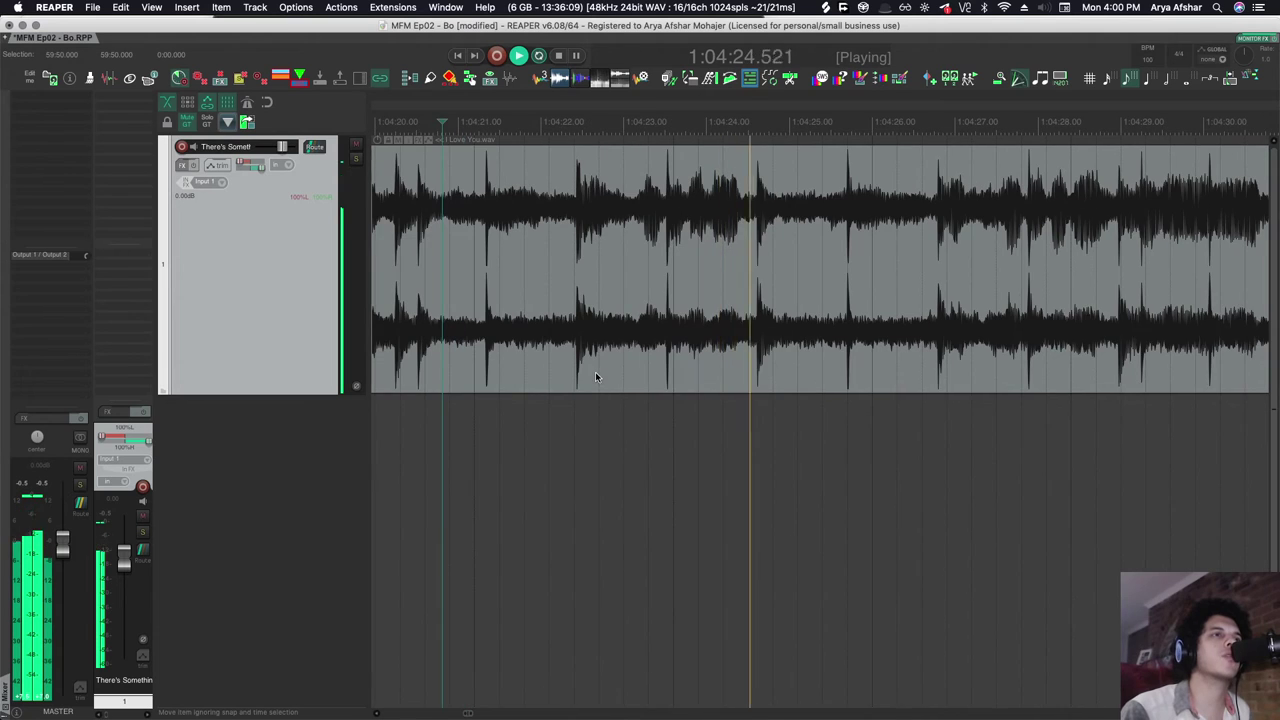
scroll(595, 375, "right", 5)
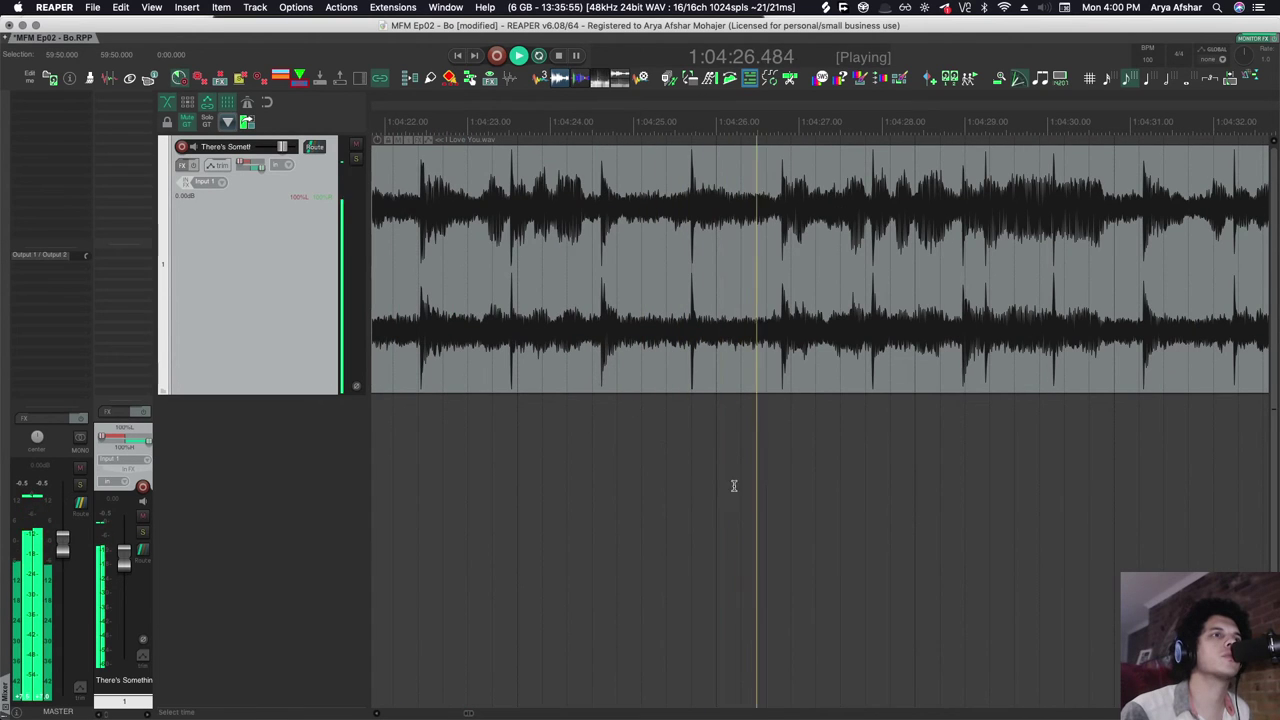
key("space")
Replay the drum hits from 1:04:24.551 and stop after the next hit.
left_click(597, 457)
key("space")
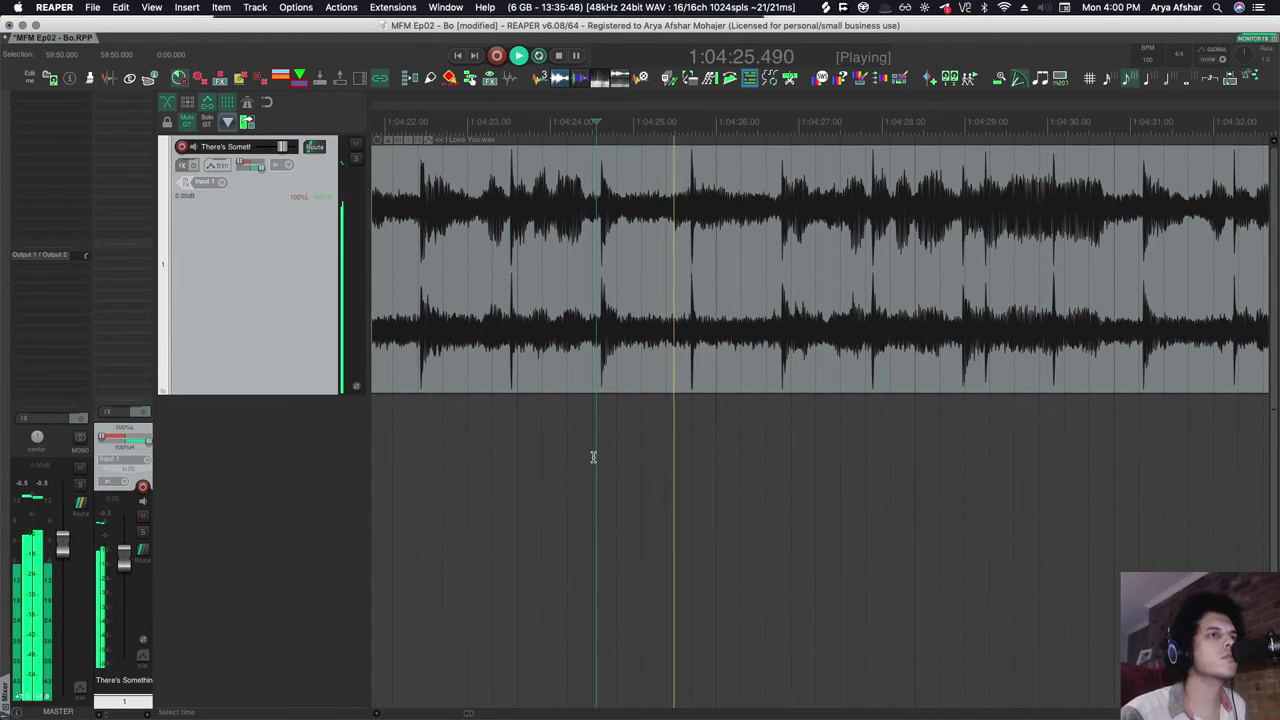
key("space")
Play the last loud section from 1:04:26.008, following the waveform until about 1:04:40, and stop.
scroll(672, 477, "right", 1)
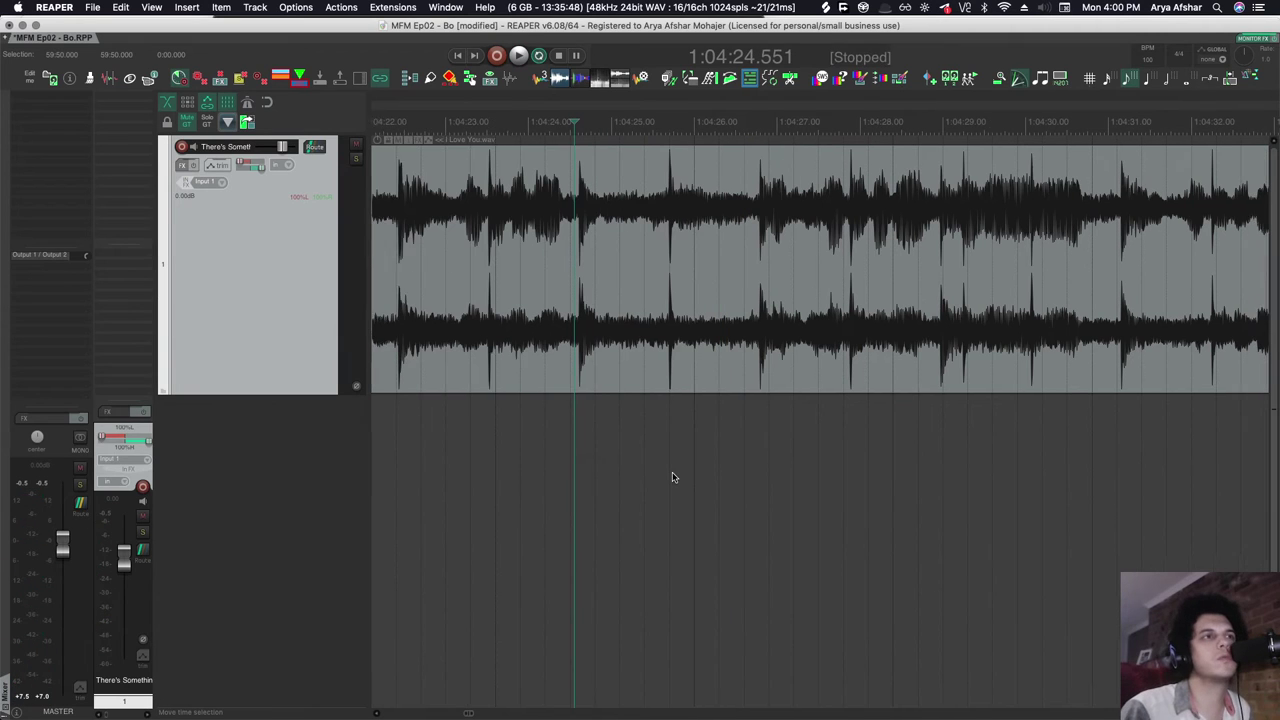
scroll(672, 477, "right", 1)
left_click(672, 473)
key("space")
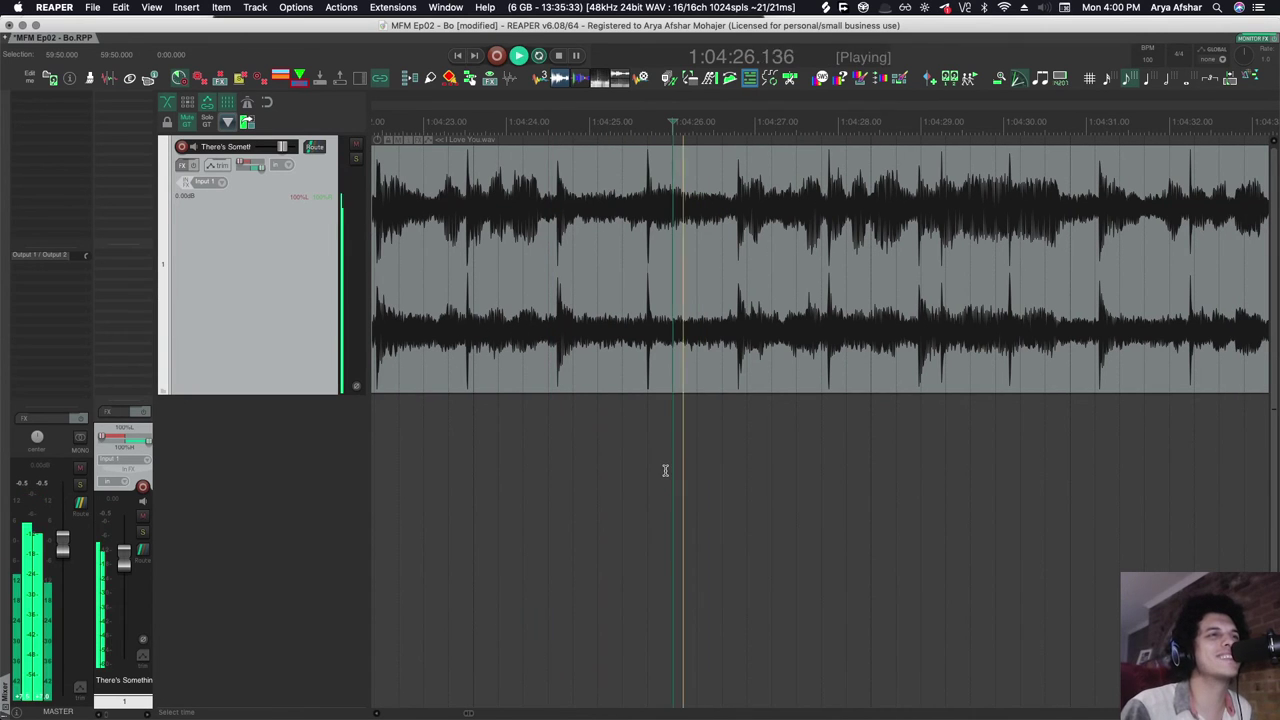
scroll(662, 473, "right", 4)
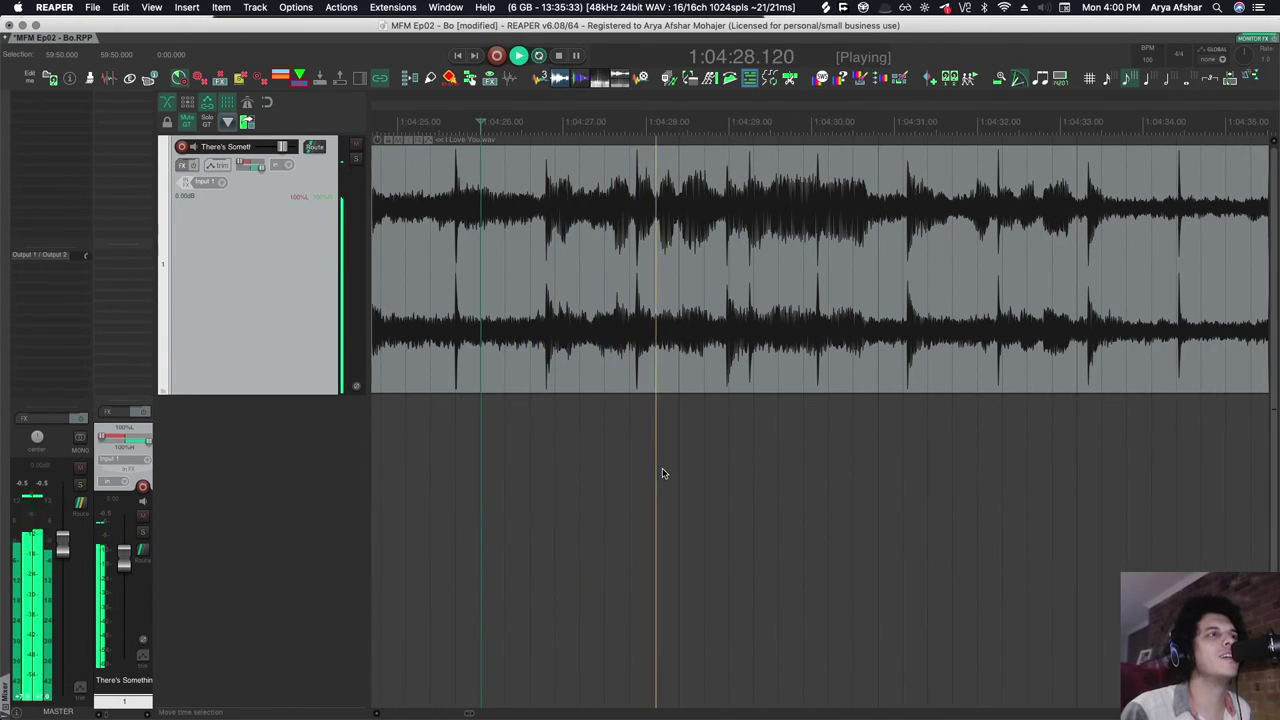
scroll(662, 473, "right", 4)
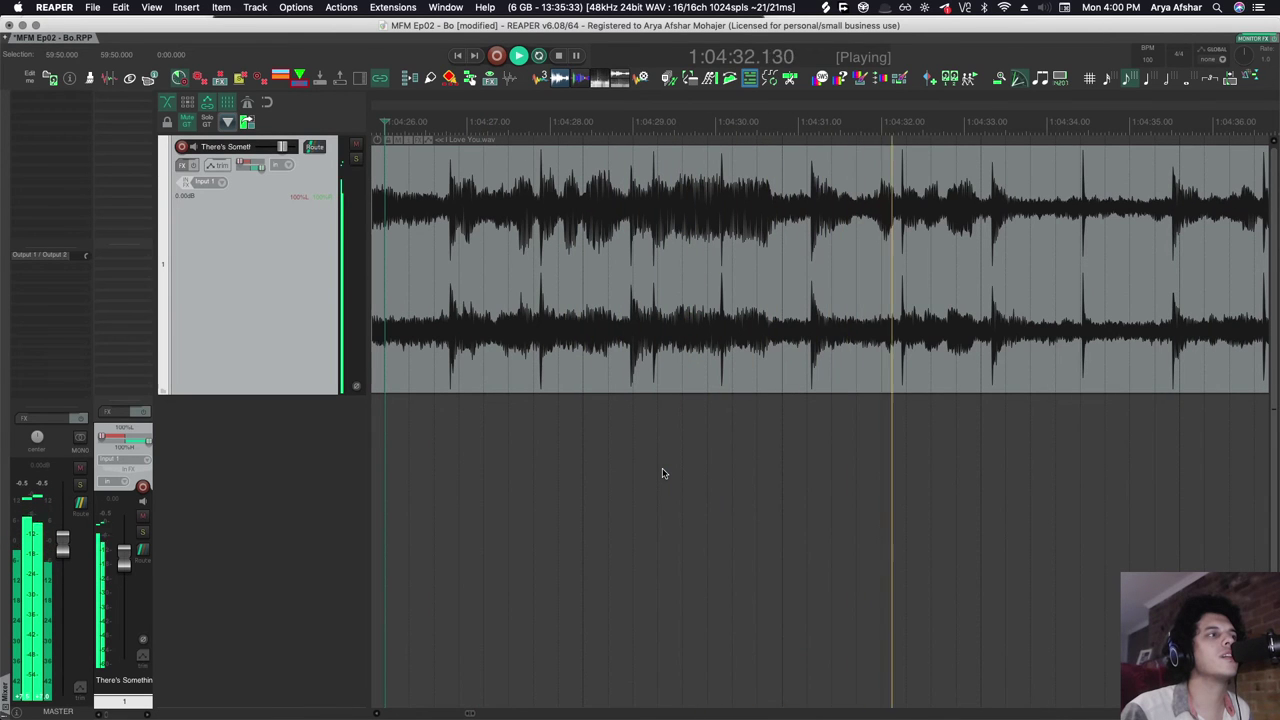
scroll(662, 473, "right", 5)
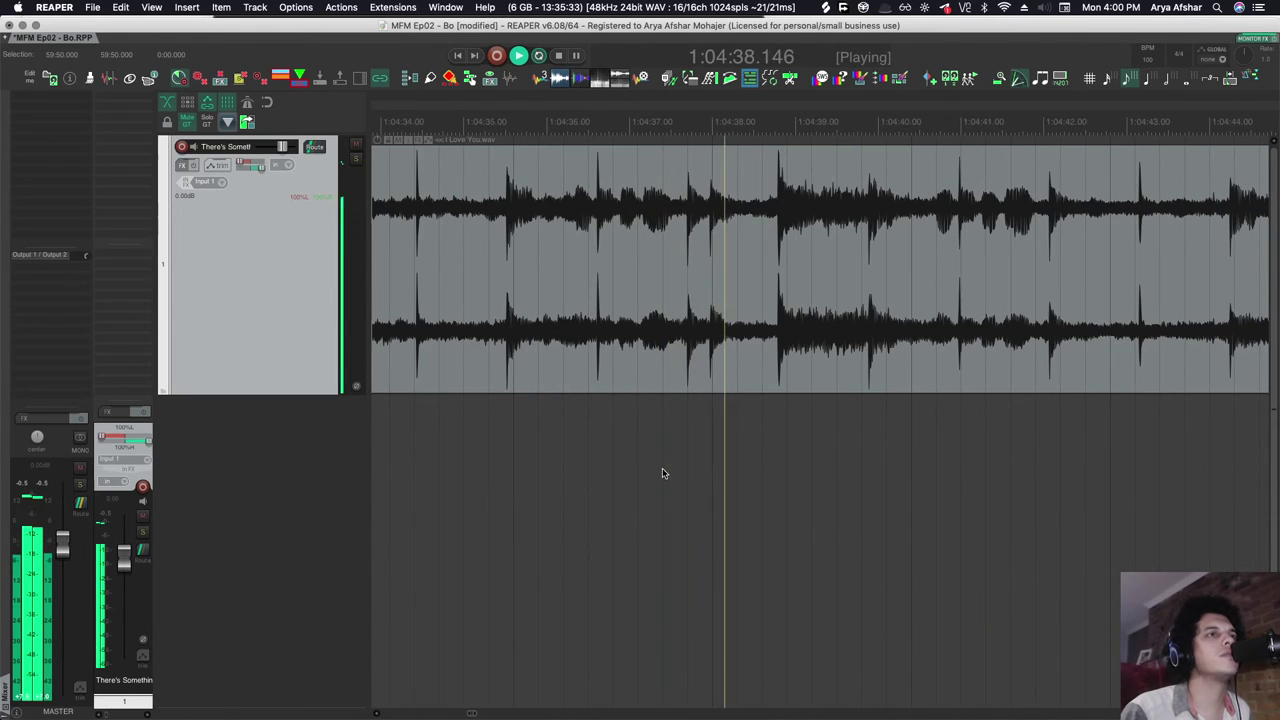
scroll(661, 465, "down", 3)
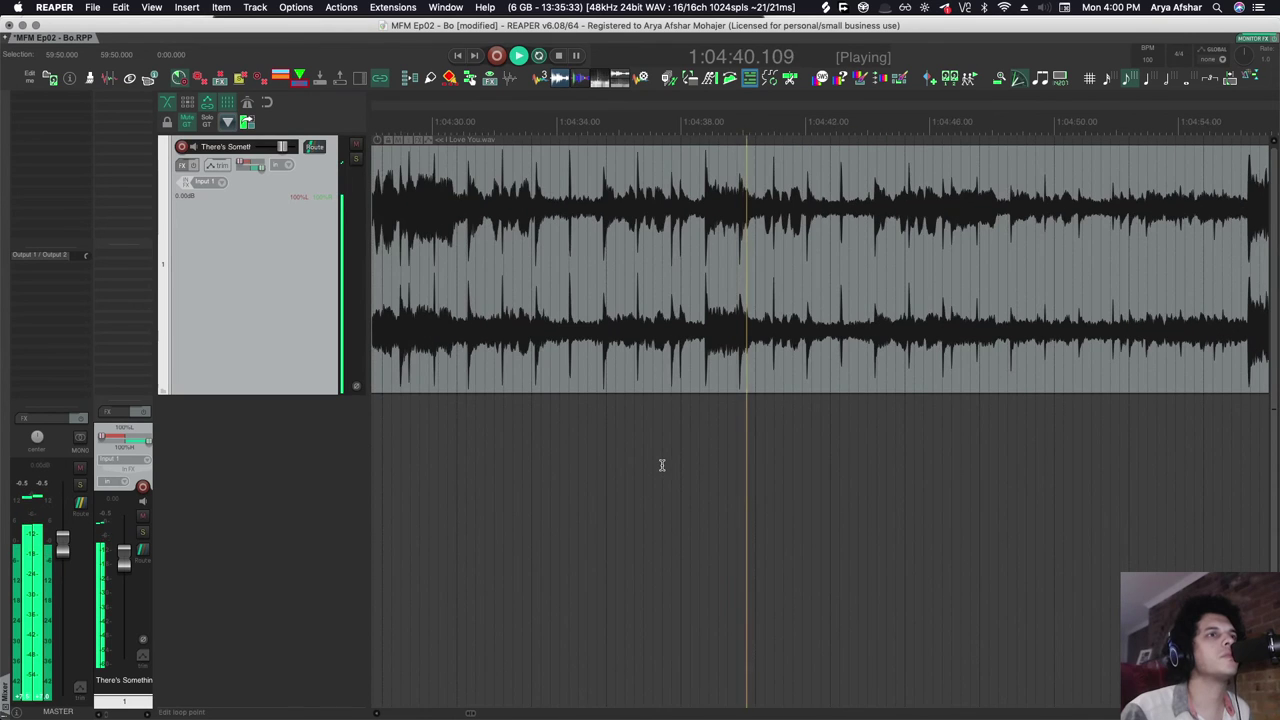
key("space")
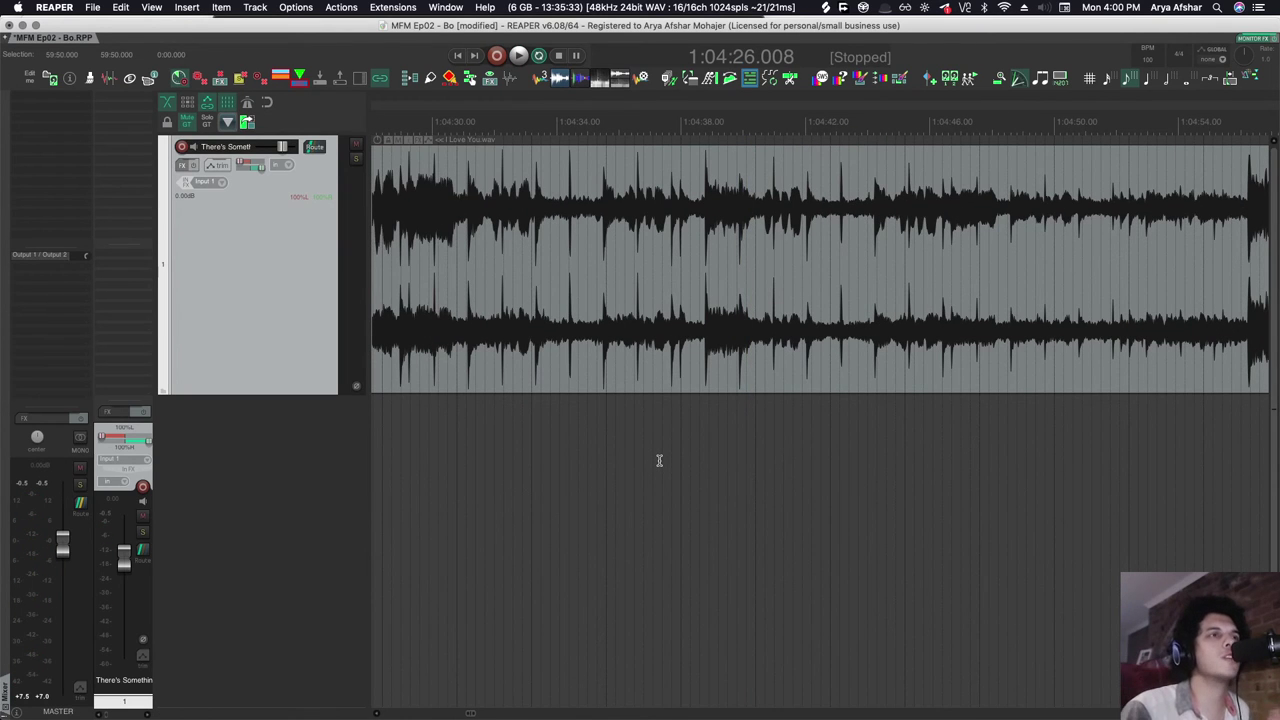
Audition the fading drums from 1:04:29.556 and again from about 1:04:38, stopping after about 1:04:47.
left_click(535, 456)
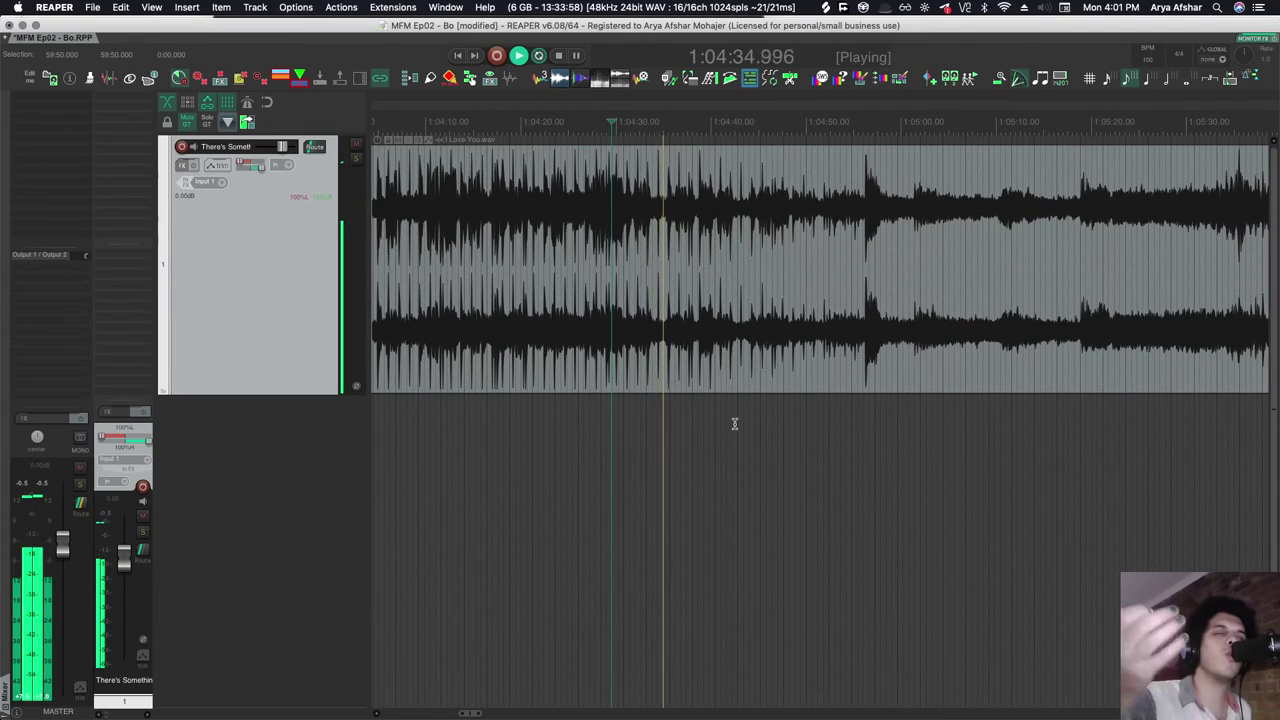
key("space")
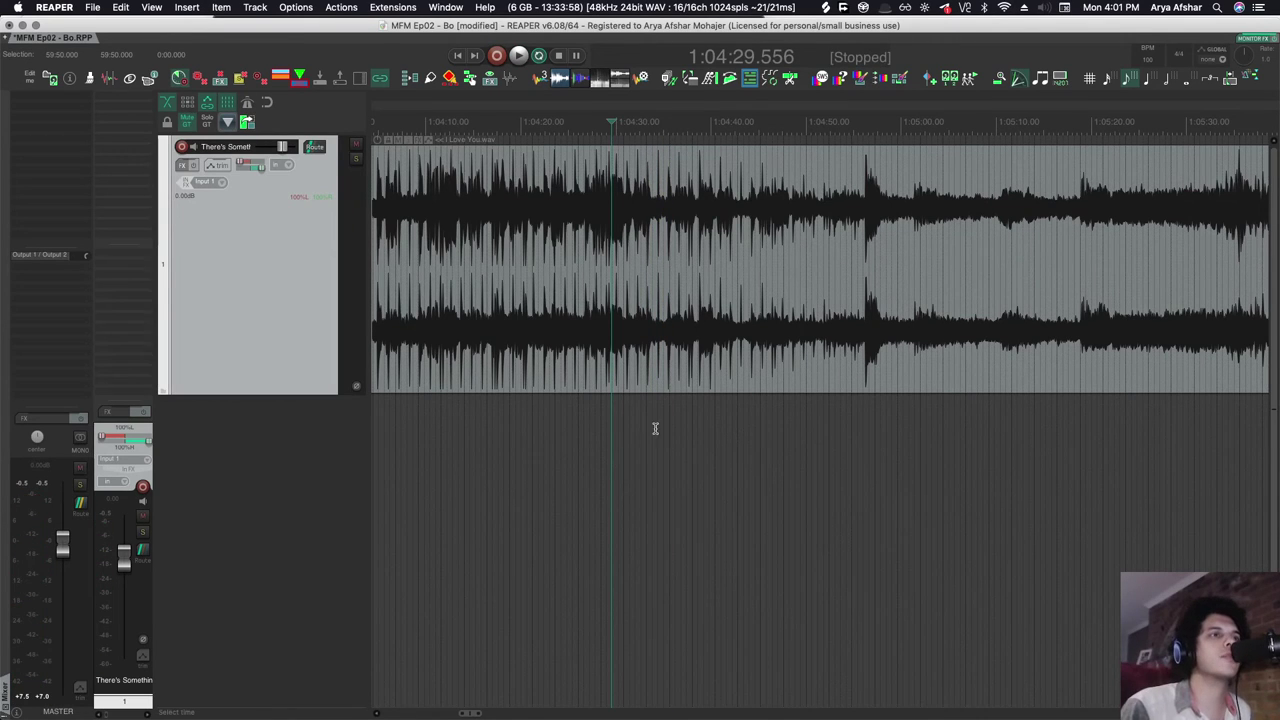
left_click(690, 423)
key("space")
scroll(688, 425, "right", 1)
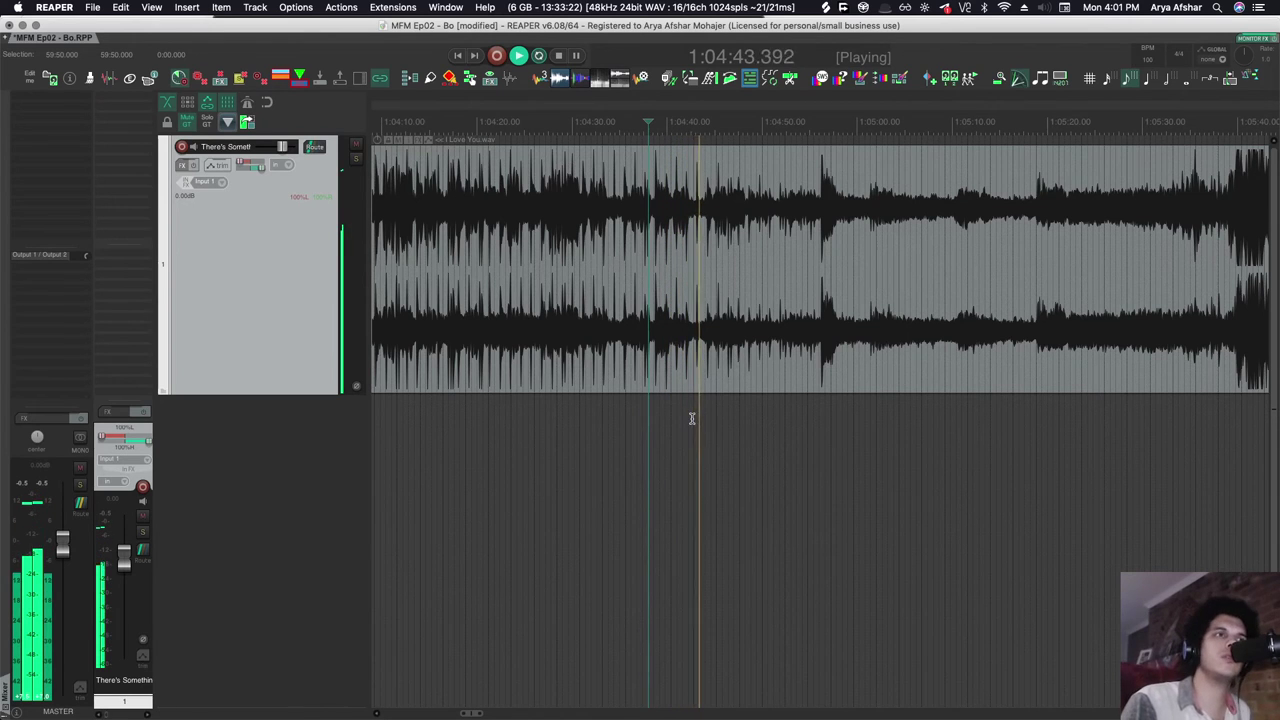
scroll(691, 422, "right", 2)
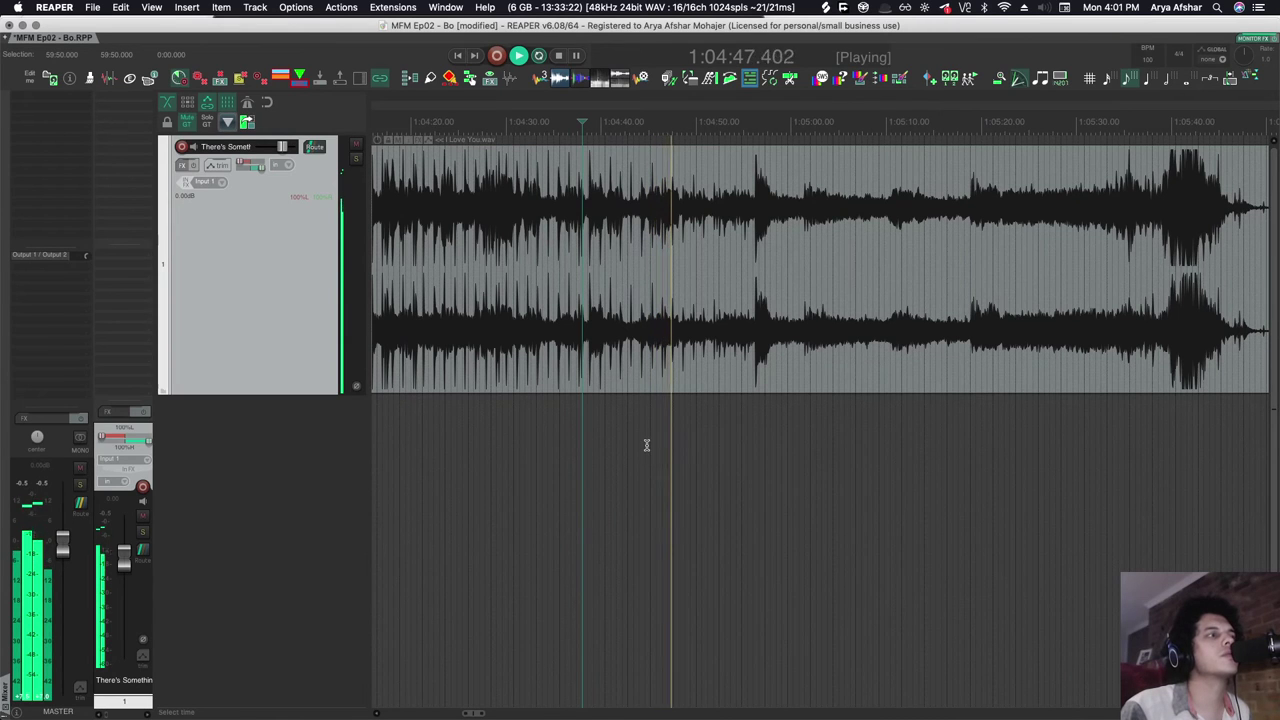
key("space")
Audition the thinning drums from 1:04:45.995 and again from 1:04:43.303, stopping playback after each pass.
scroll(630, 338, "up", 3)
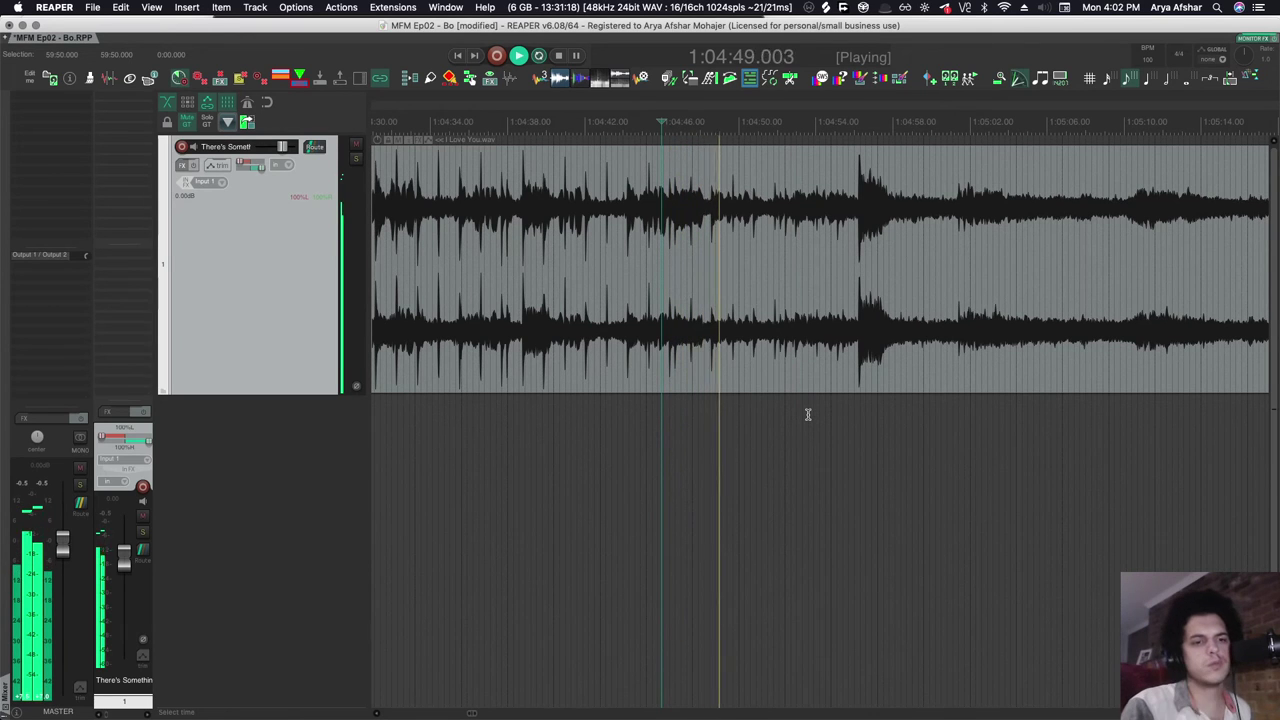
key("space")
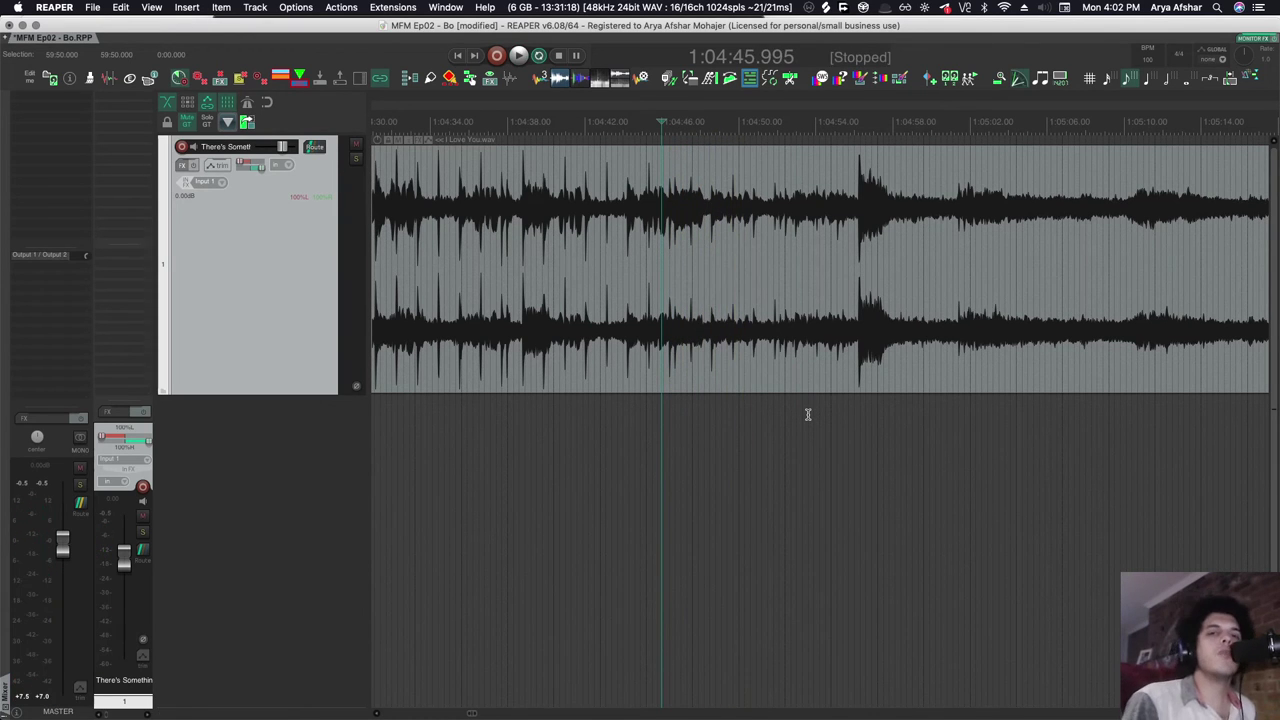
scroll(652, 408, "right", 2)
scroll(652, 408, "down", 3)
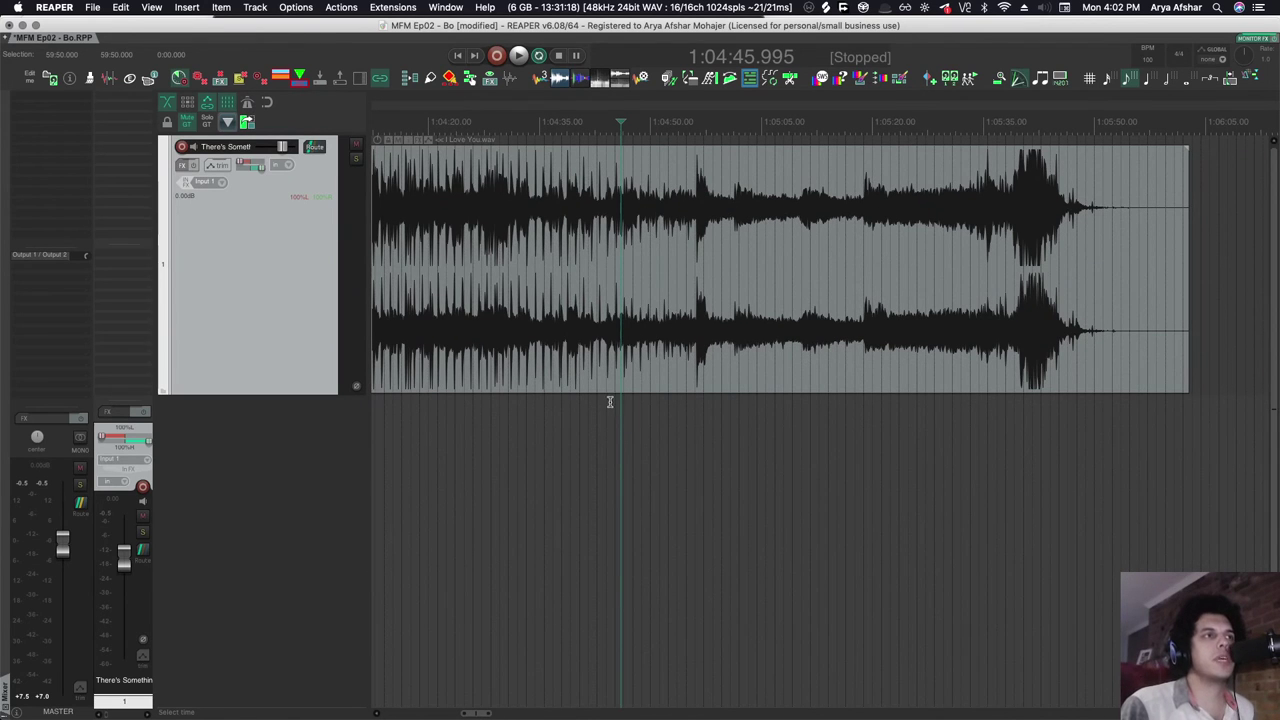
left_click(601, 418)
key("space")
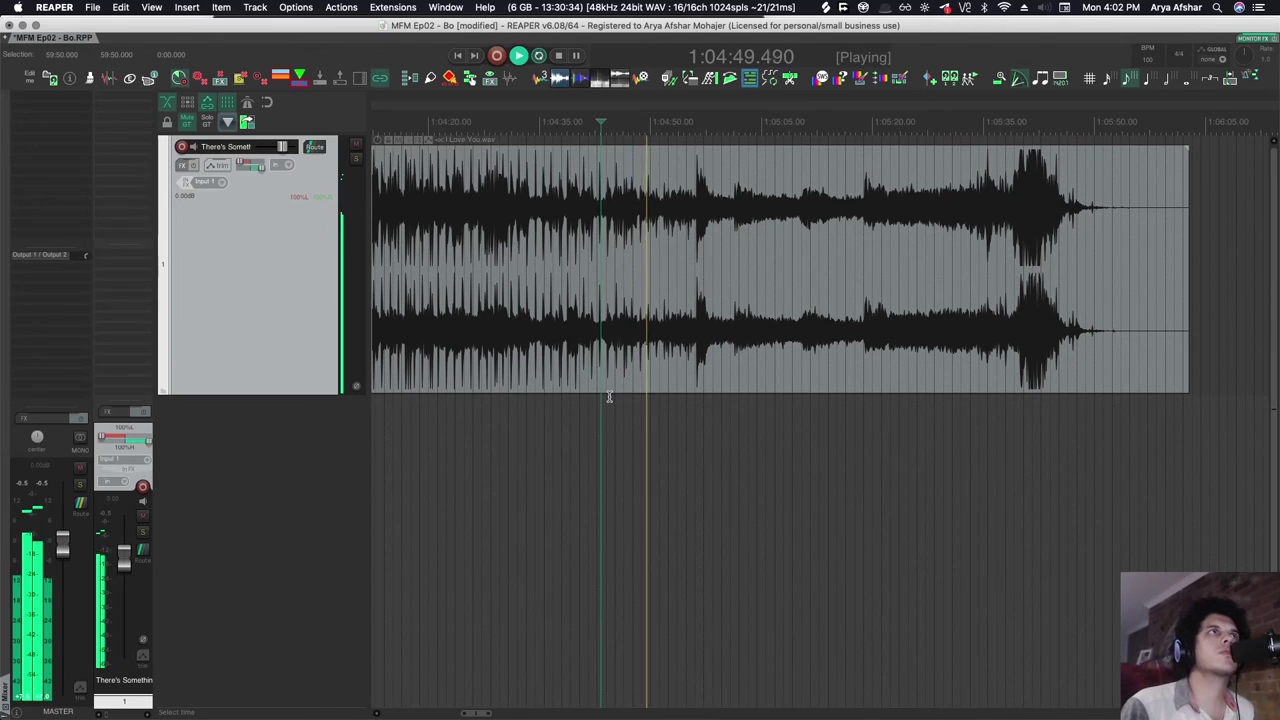
key("space")
Return to the song's opening and play a short passage from 1:00:17.032 for comparison, stopping after about 1:00:20.
scroll(668, 304, "left", 15)
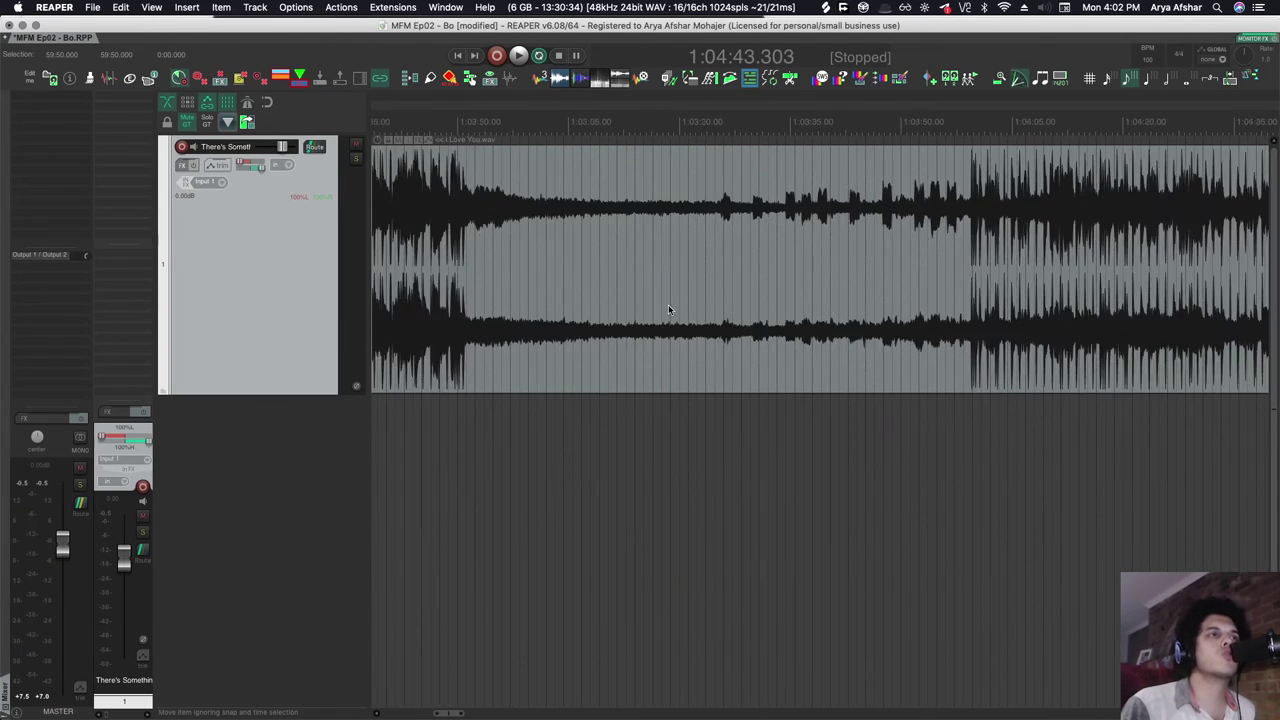
left_click(571, 428)
key("space")
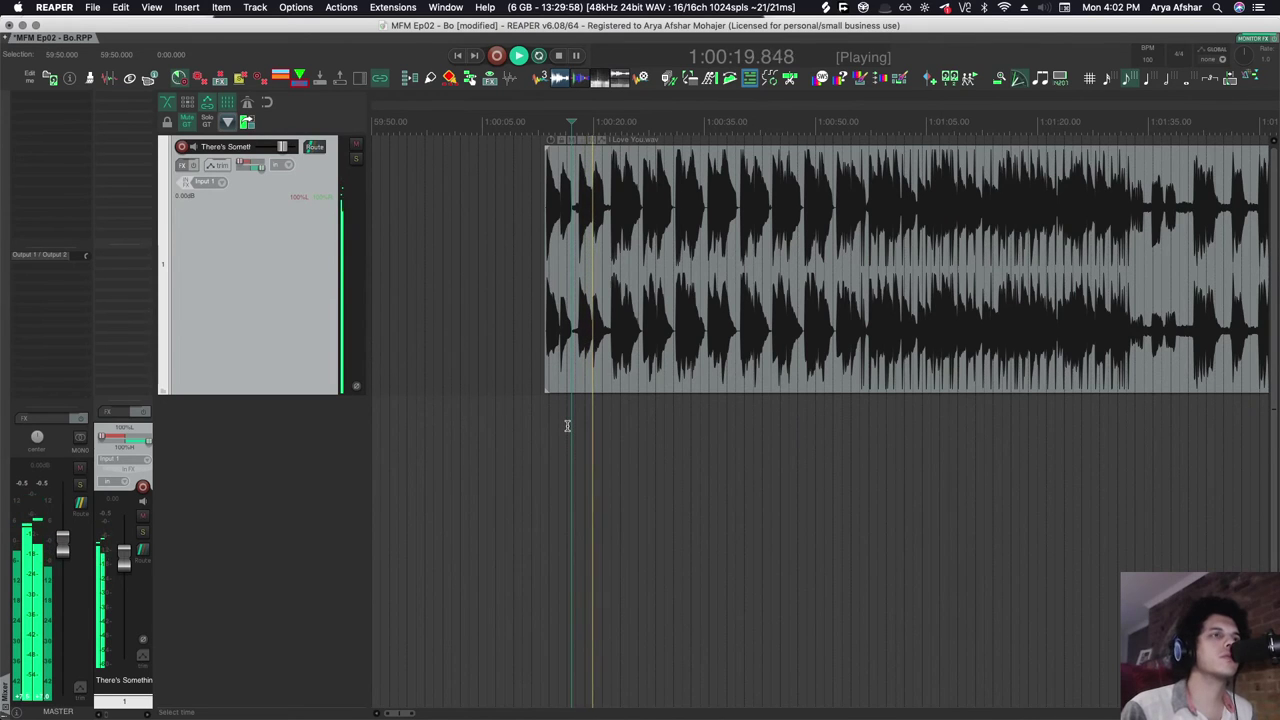
key("space")
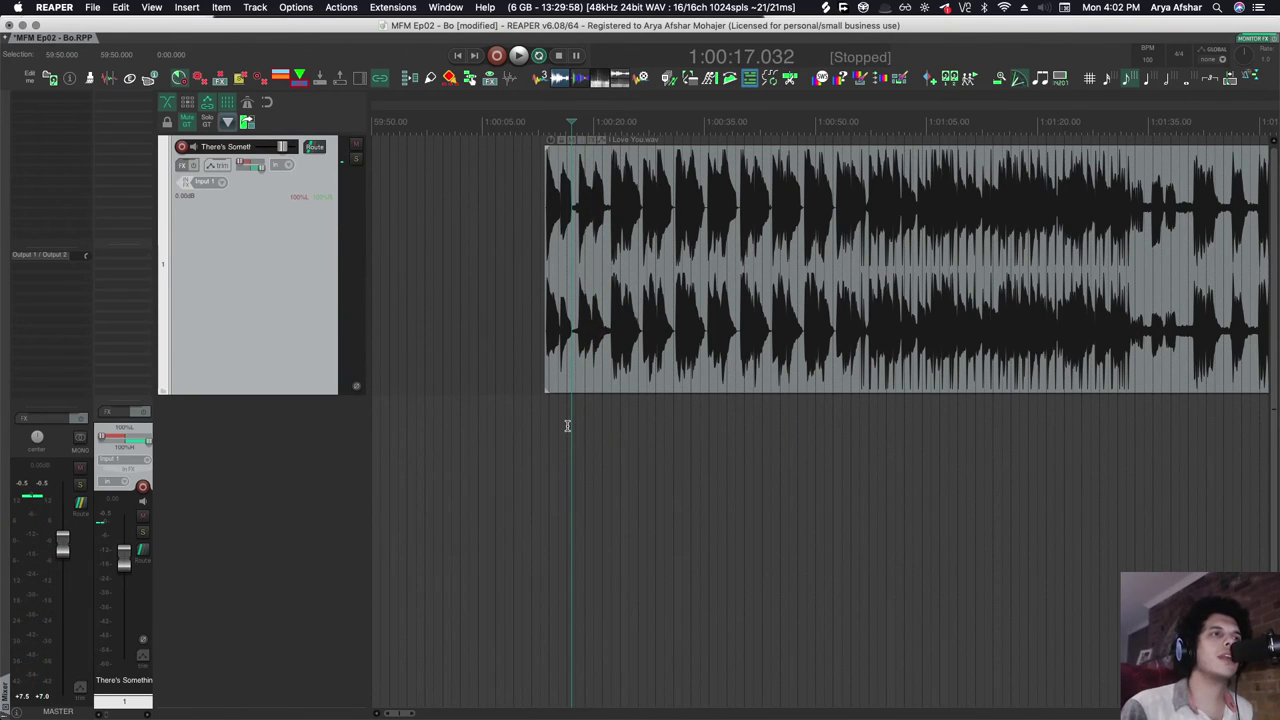
Replay the last loud section briefly from 1:04:26.813, mark the range 1:03:59.330 to 1:04:39.248, and clear the time selection.
scroll(589, 464, "right", 5)
scroll(589, 462, "right", 10)
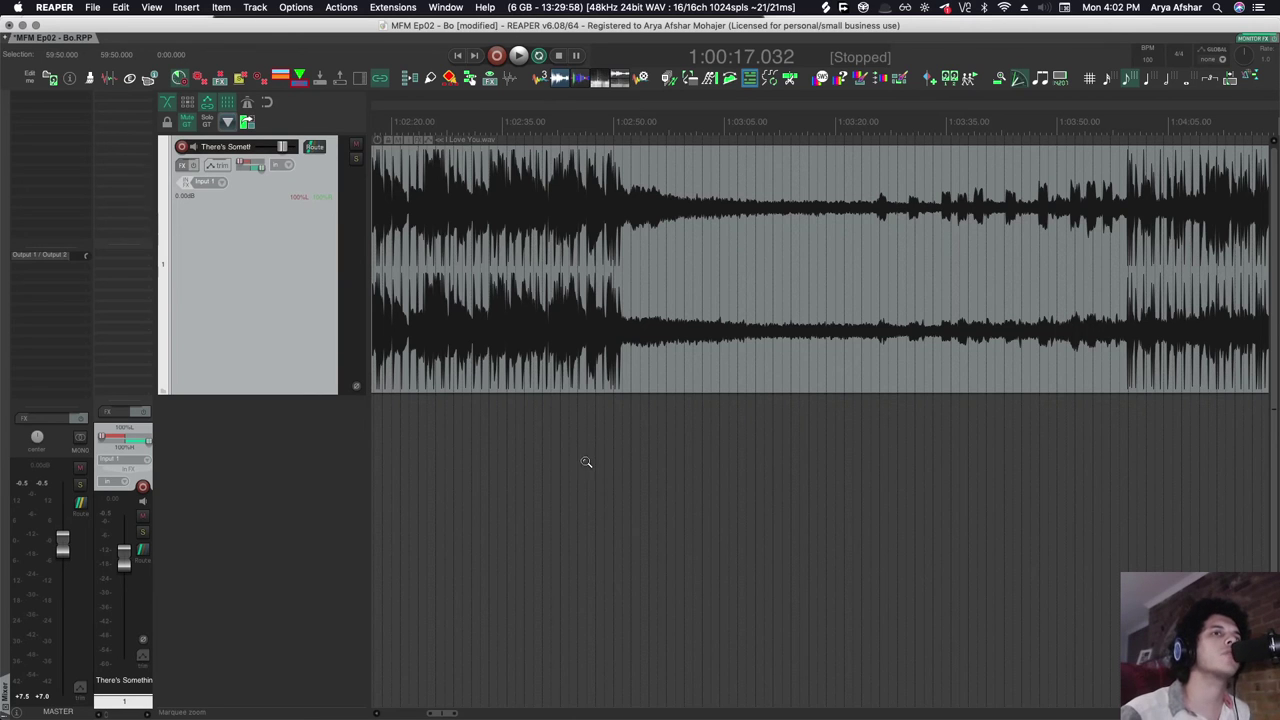
scroll(826, 507, "right", 10)
scroll(826, 507, "left", 6)
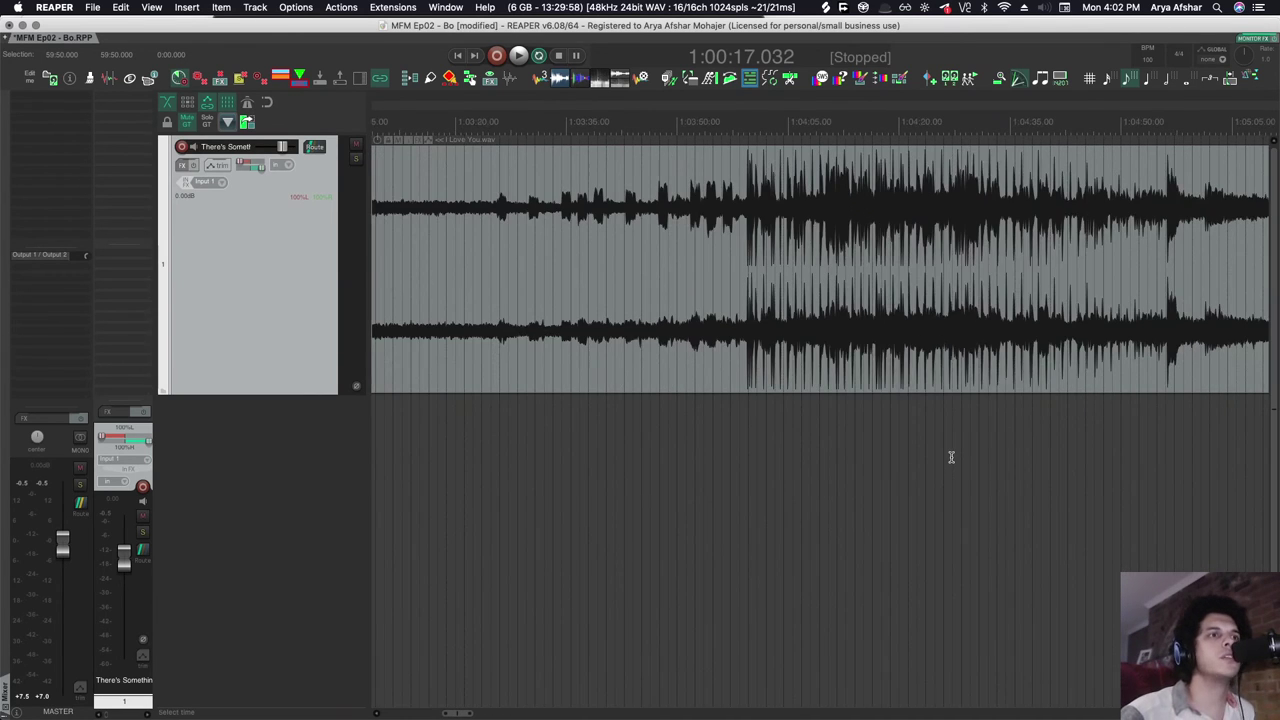
left_click(950, 457)
key("space")
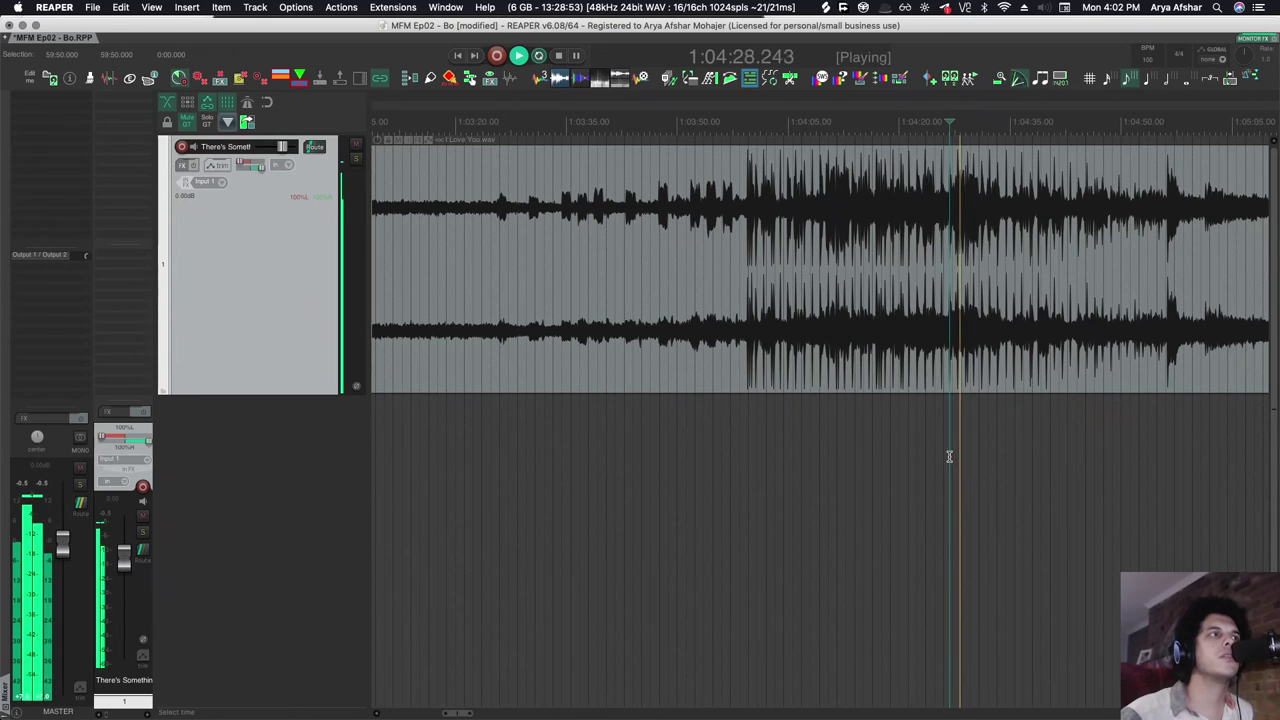
key("space")
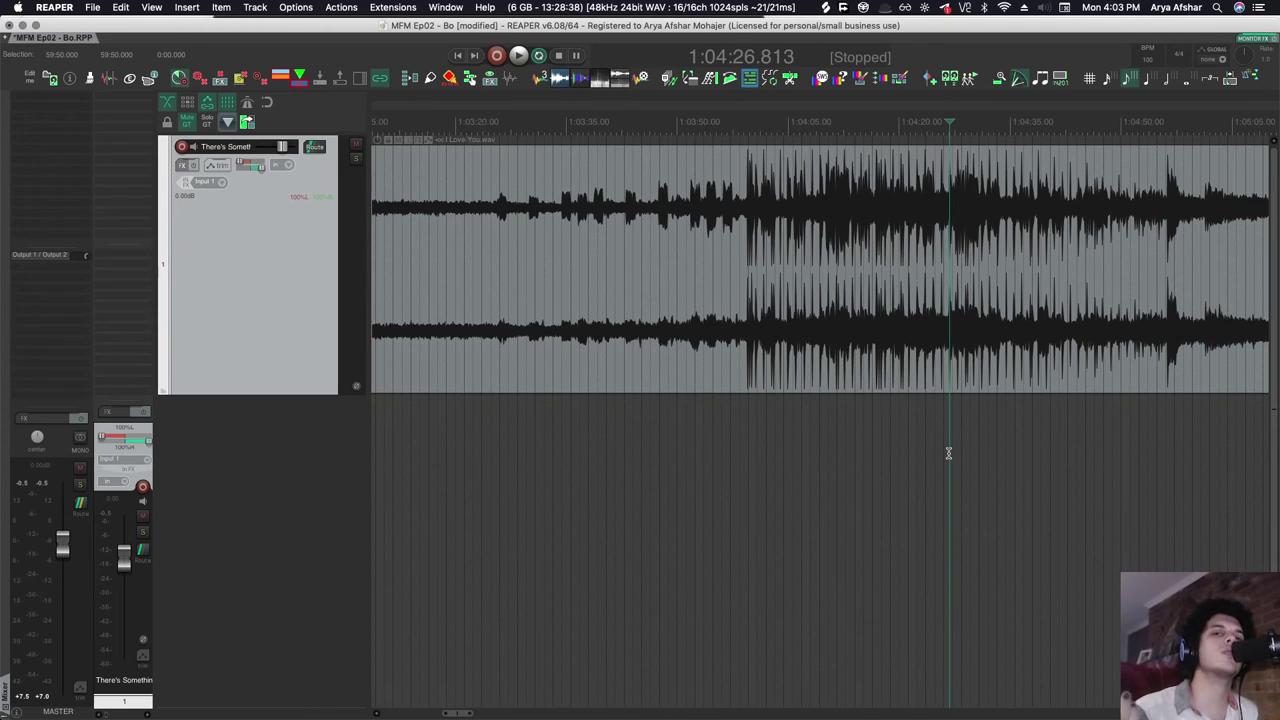
left_click_drag(747, 411, 956, 407)
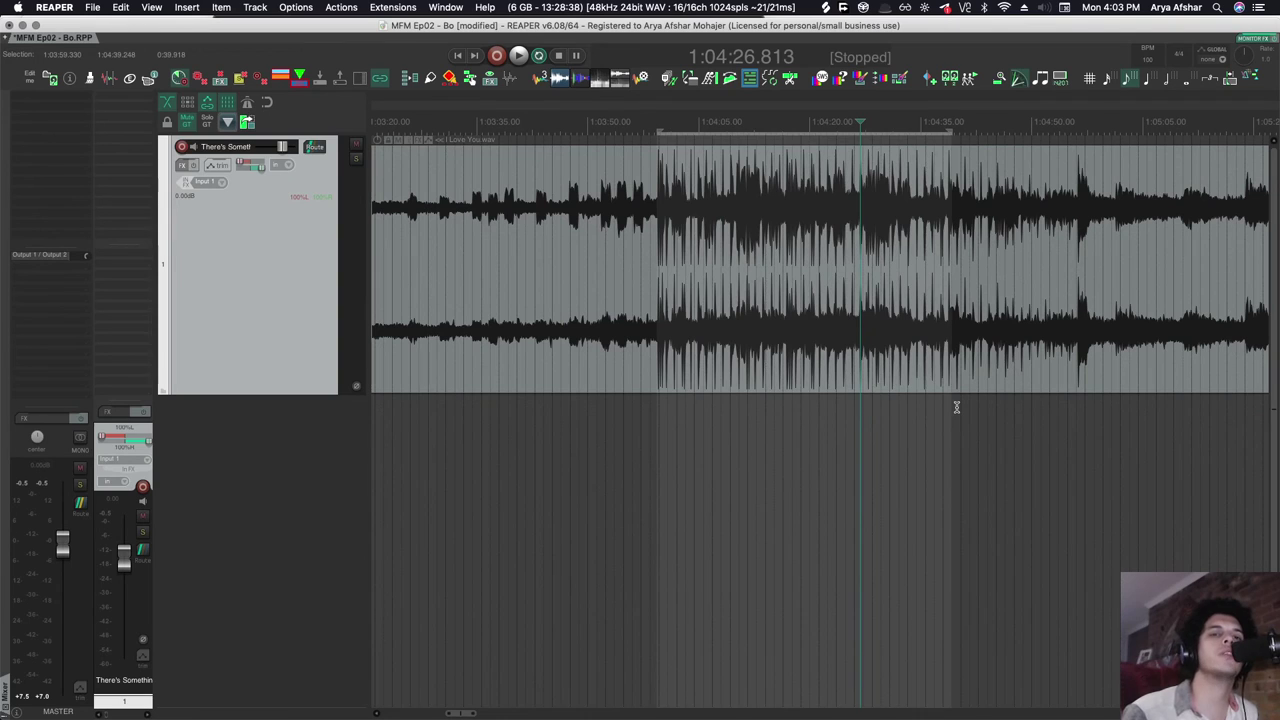
left_click(748, 406)
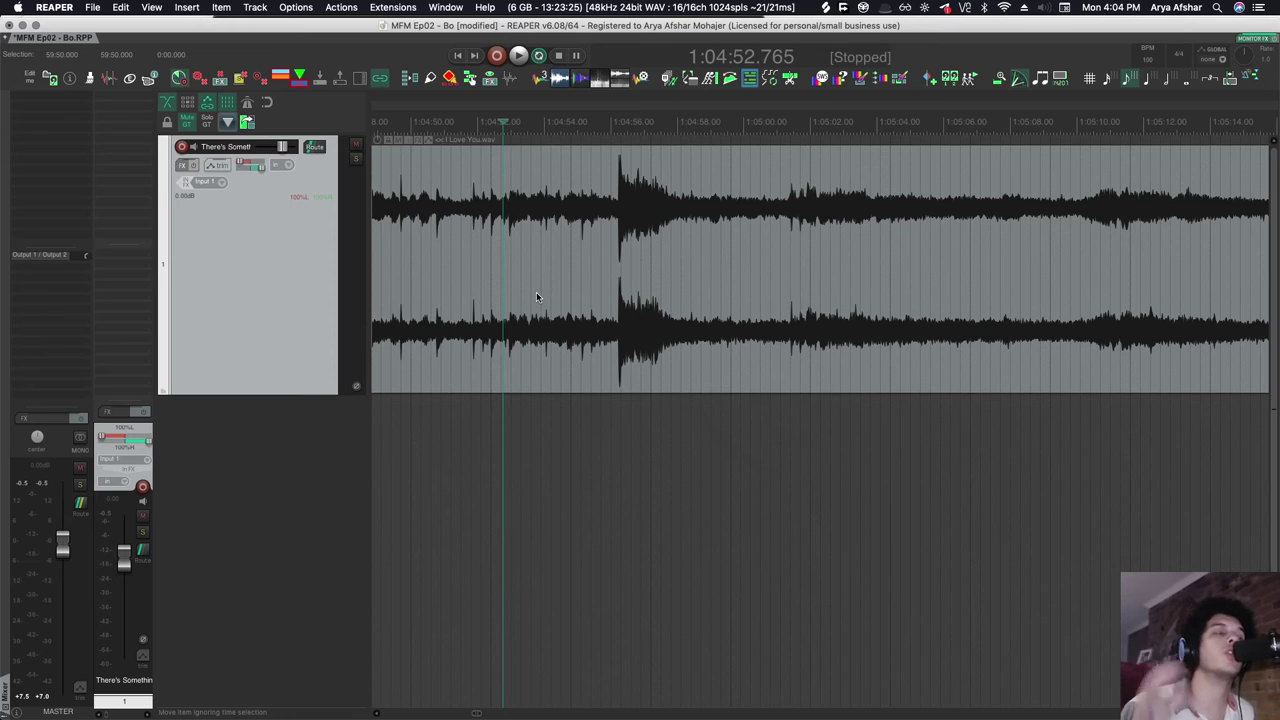
Play the outro after the final drum hit from 1:05:01.572 and stop after about 1:05:12.
scroll(560, 320, "right", 5)
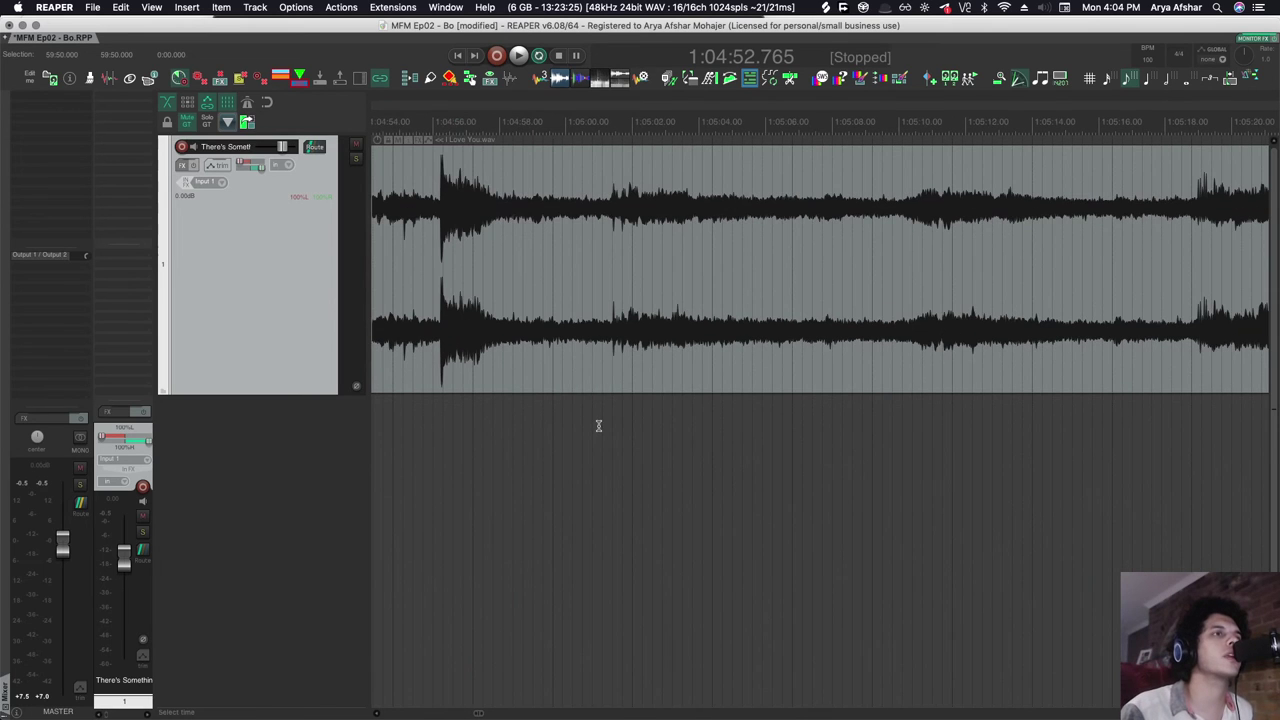
left_click(598, 425)
left_click(402, 427)
key("space")
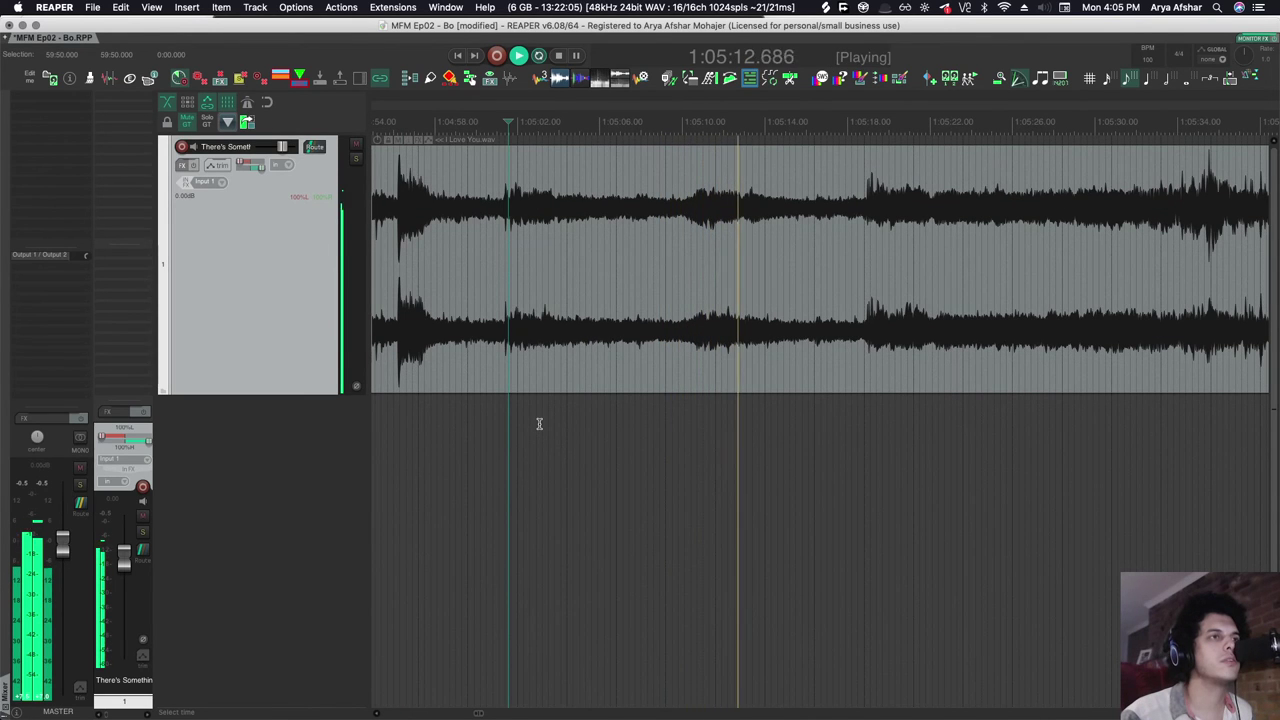
key("space")
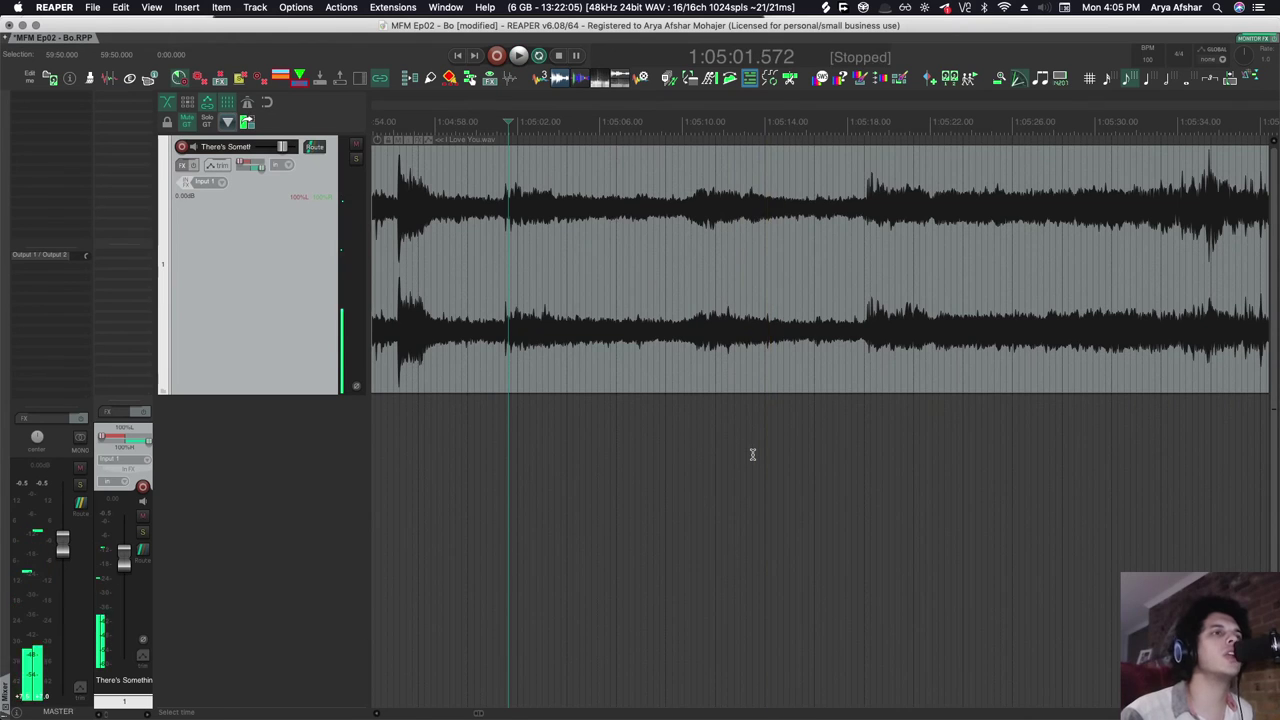
Show the whole outro waveform and audition the sustained passage from 1:05:03.605, stopping playback.
scroll(735, 451, "right", 2)
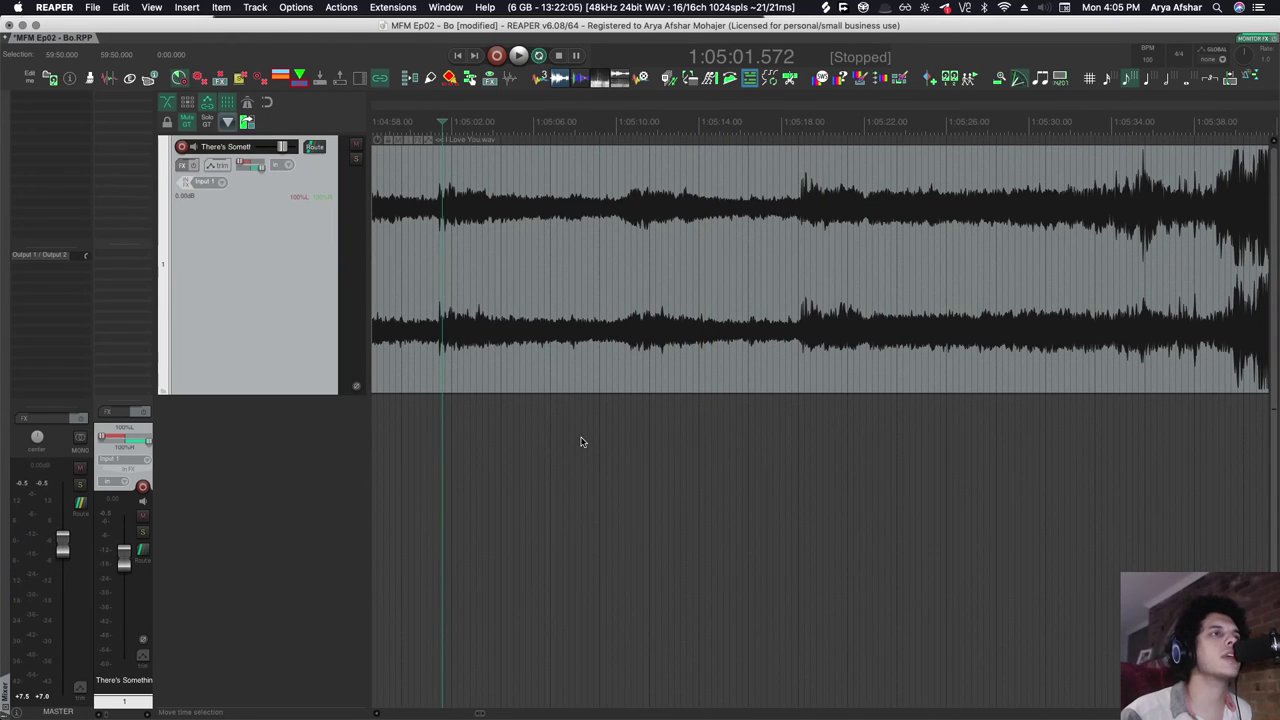
scroll(565, 342, "down", 3)
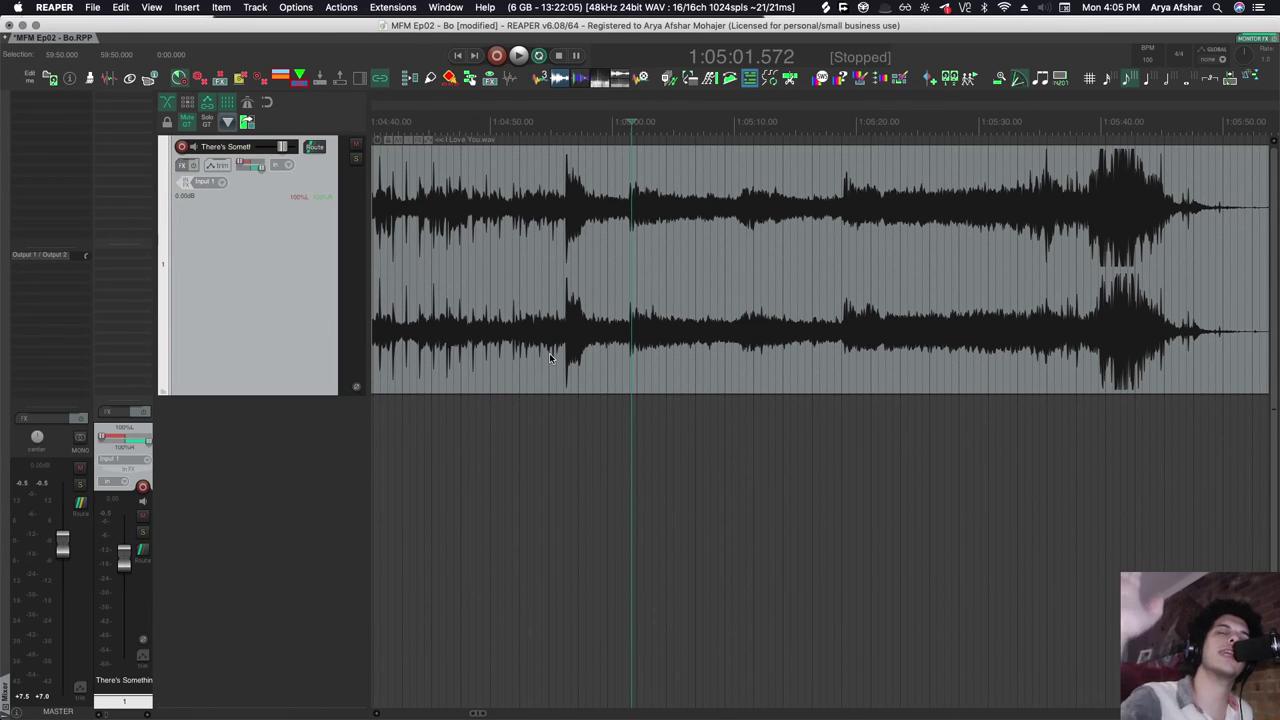
left_click(656, 426)
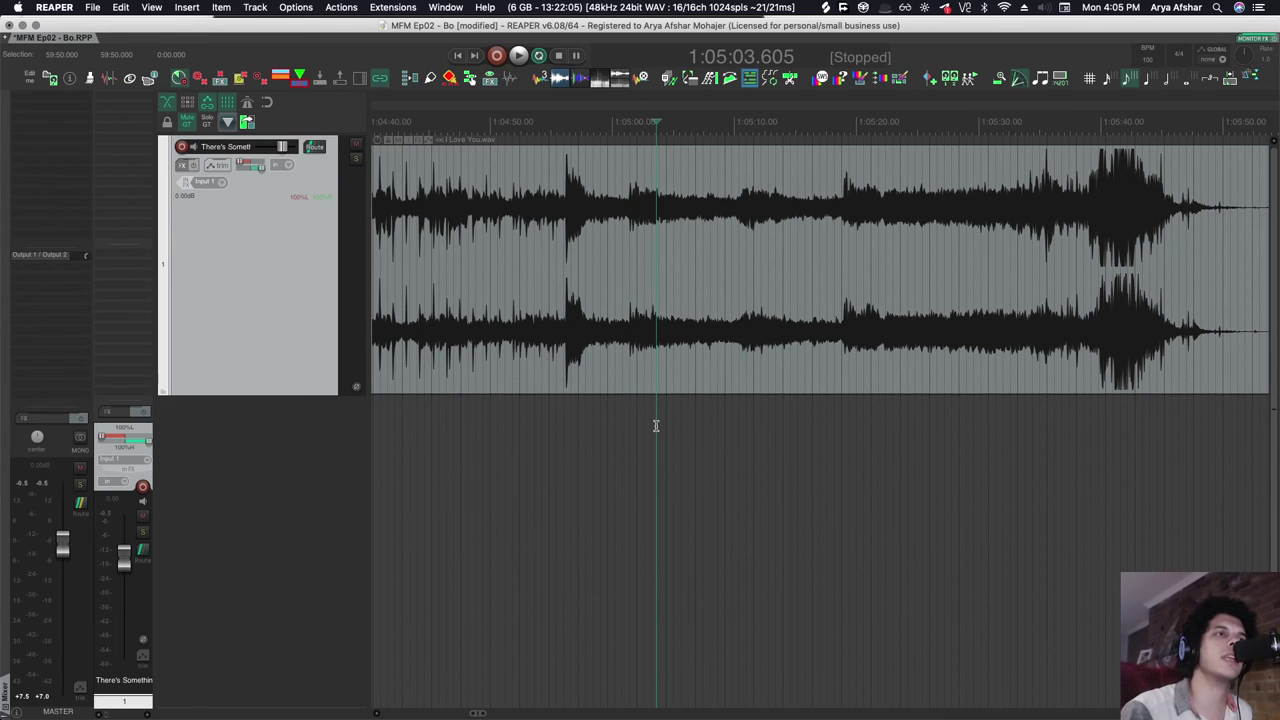
key("space")
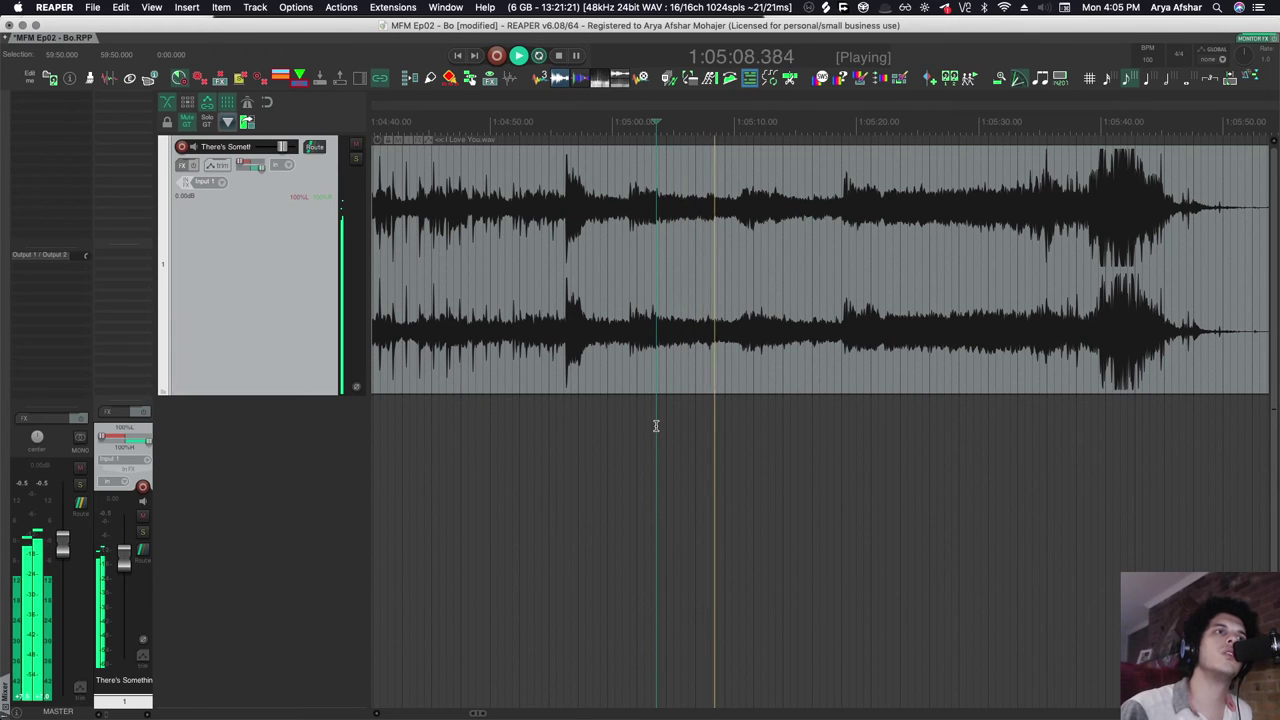
key("space")
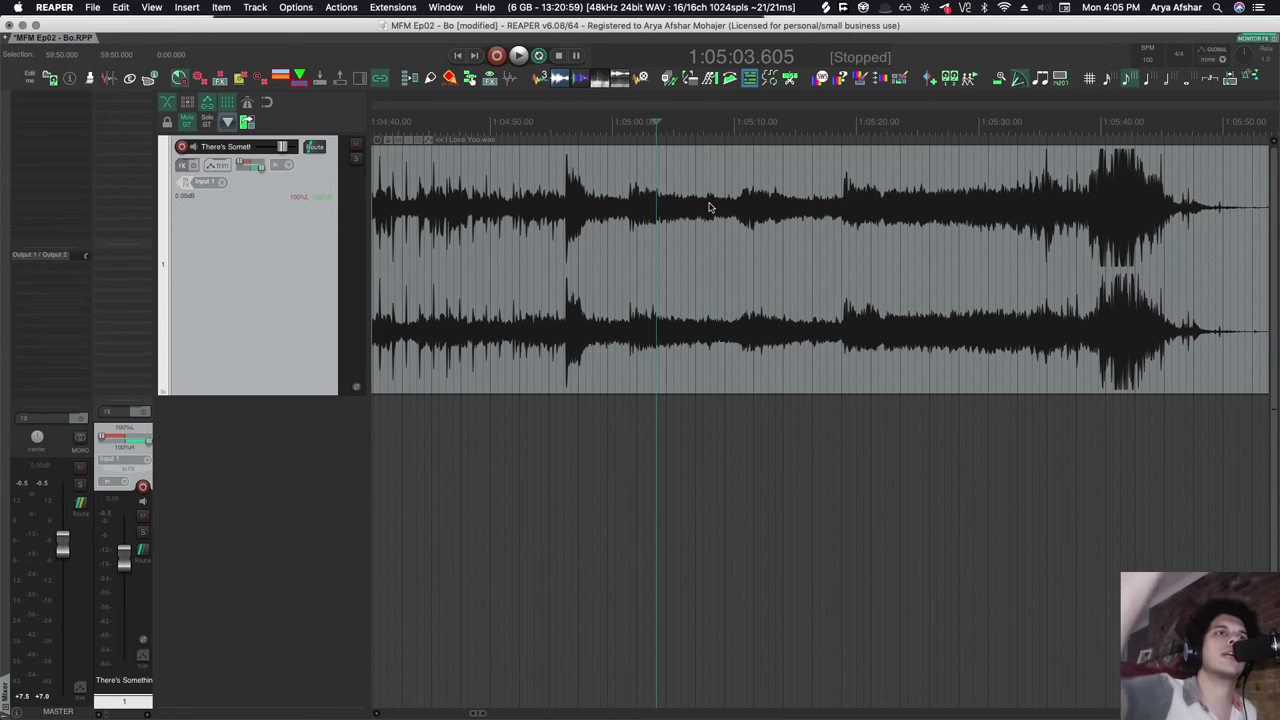
Audition the sustained outro passage from 1:05:05.679 and stop after about 1:05:09.
scroll(720, 425, "right", 3)
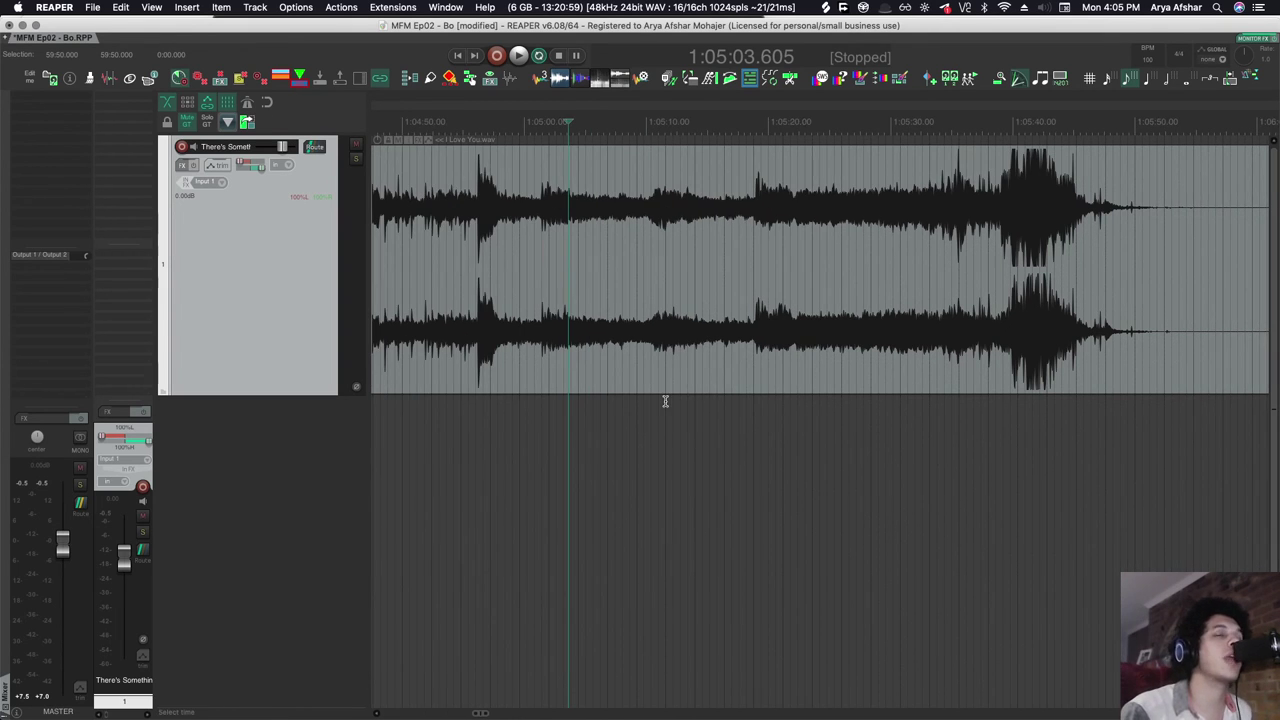
left_click(593, 423)
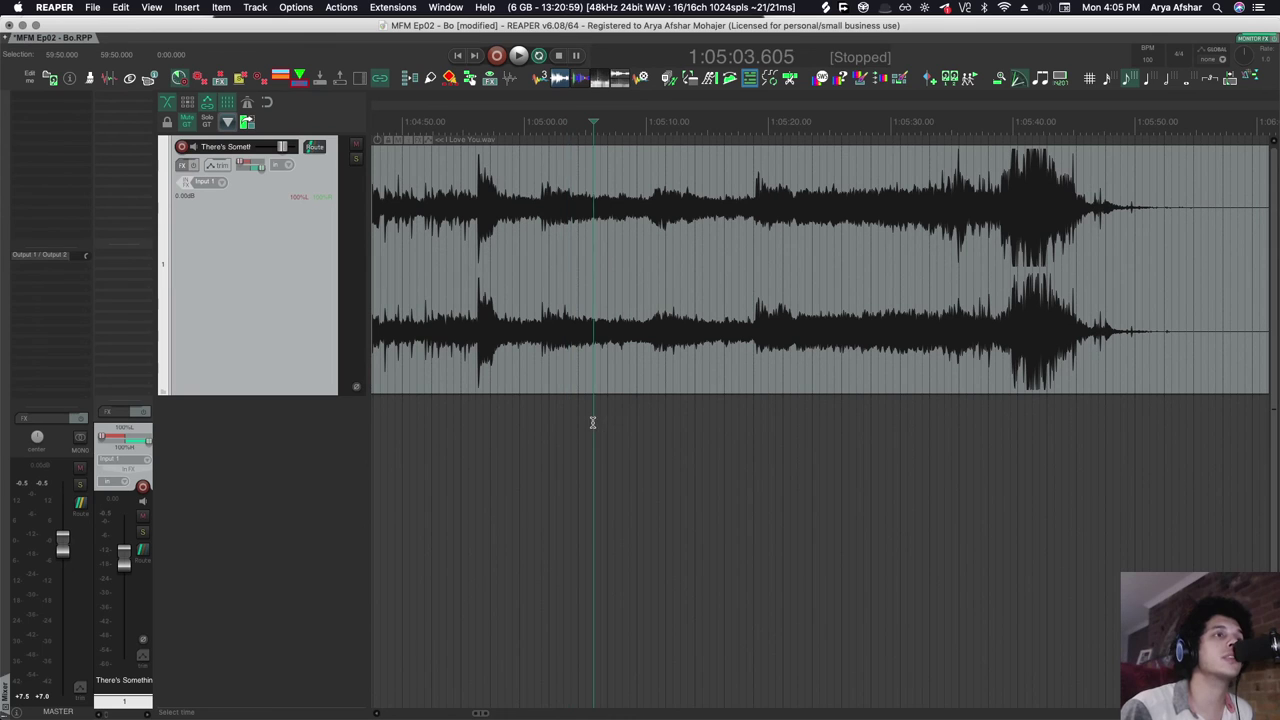
key("space")
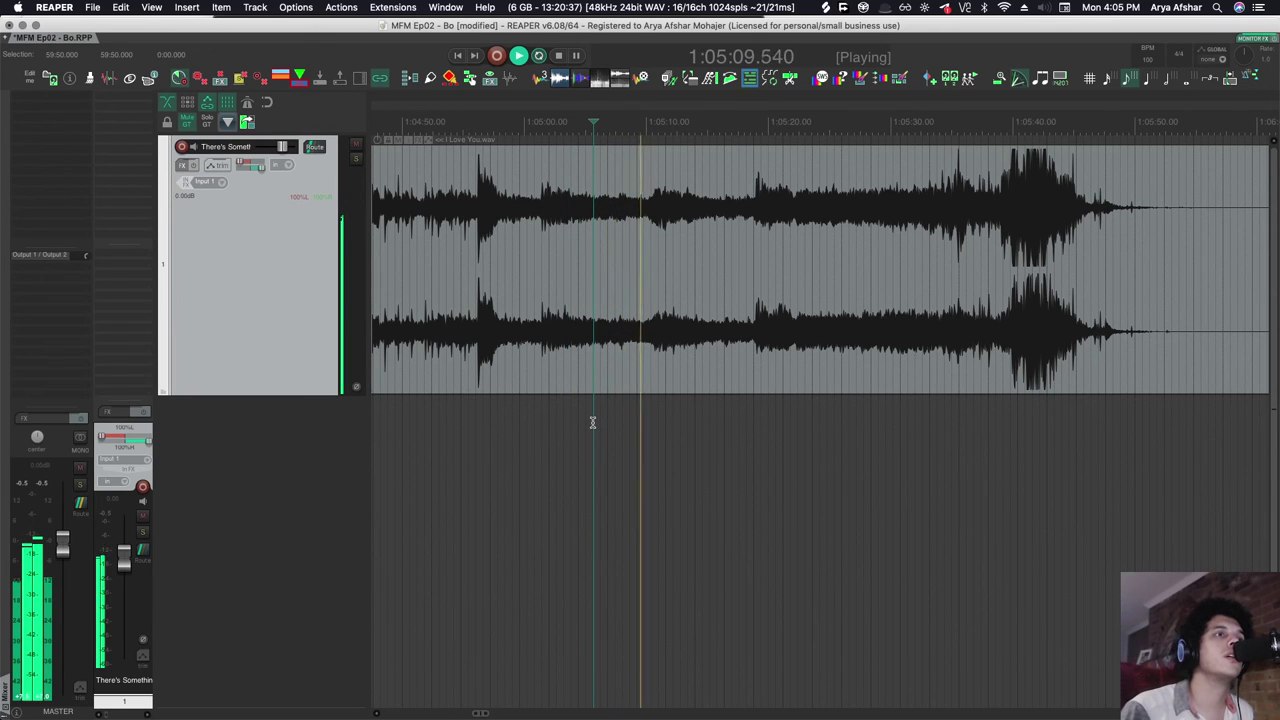
key("space")
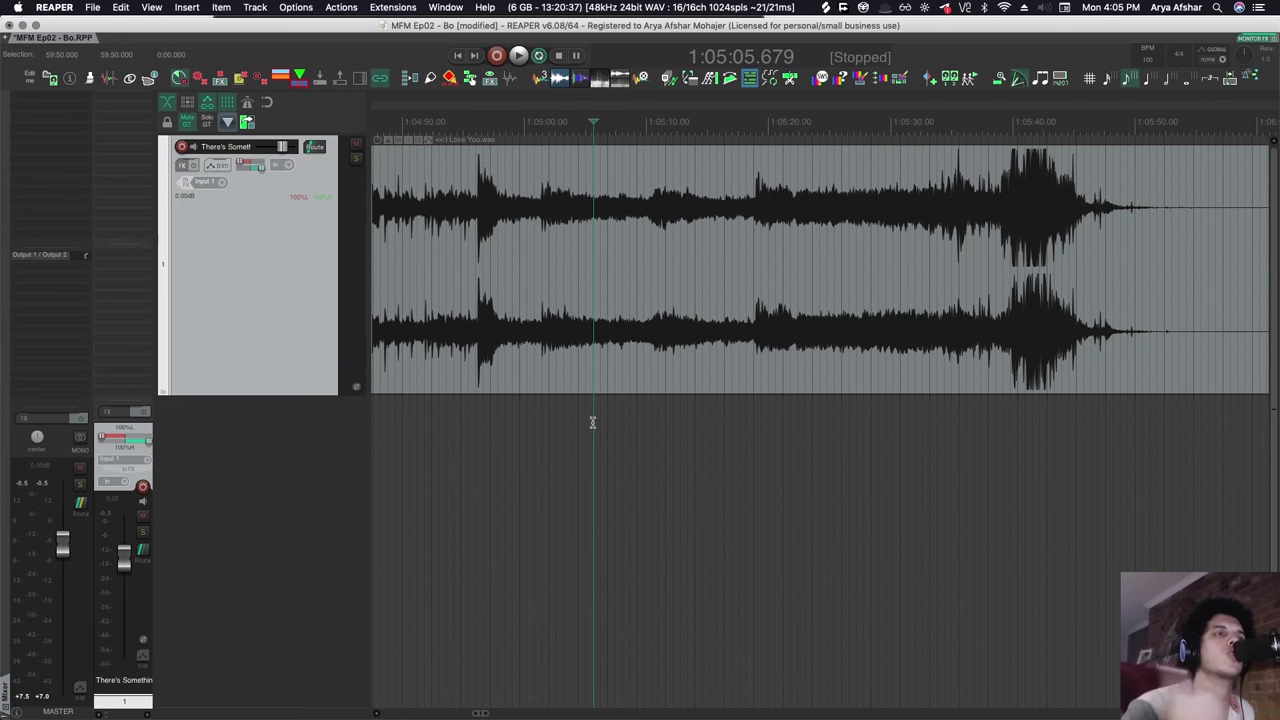
Play the outro's swell from about 1:05:09, examining the waveform in closer detail.
scroll(592, 427, "right", 2)
left_click(592, 427)
key("space")
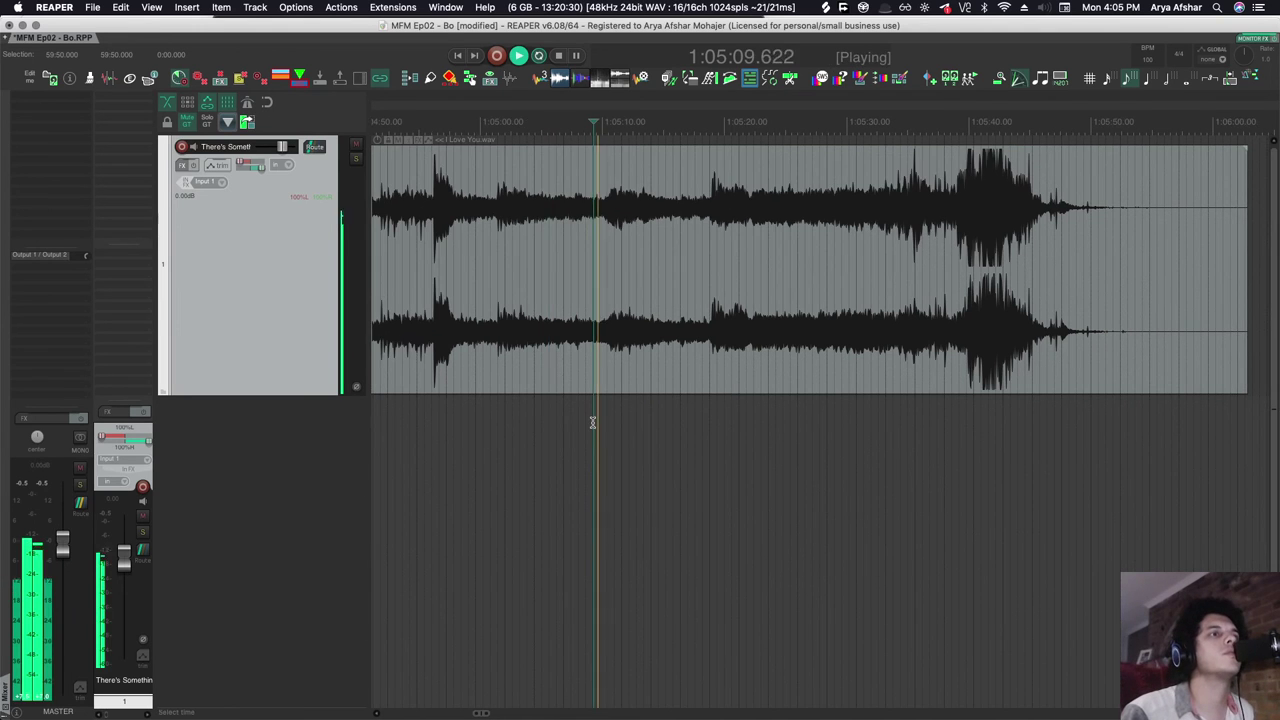
scroll(592, 427, "up", 2)
scroll(591, 426, "right", 4)
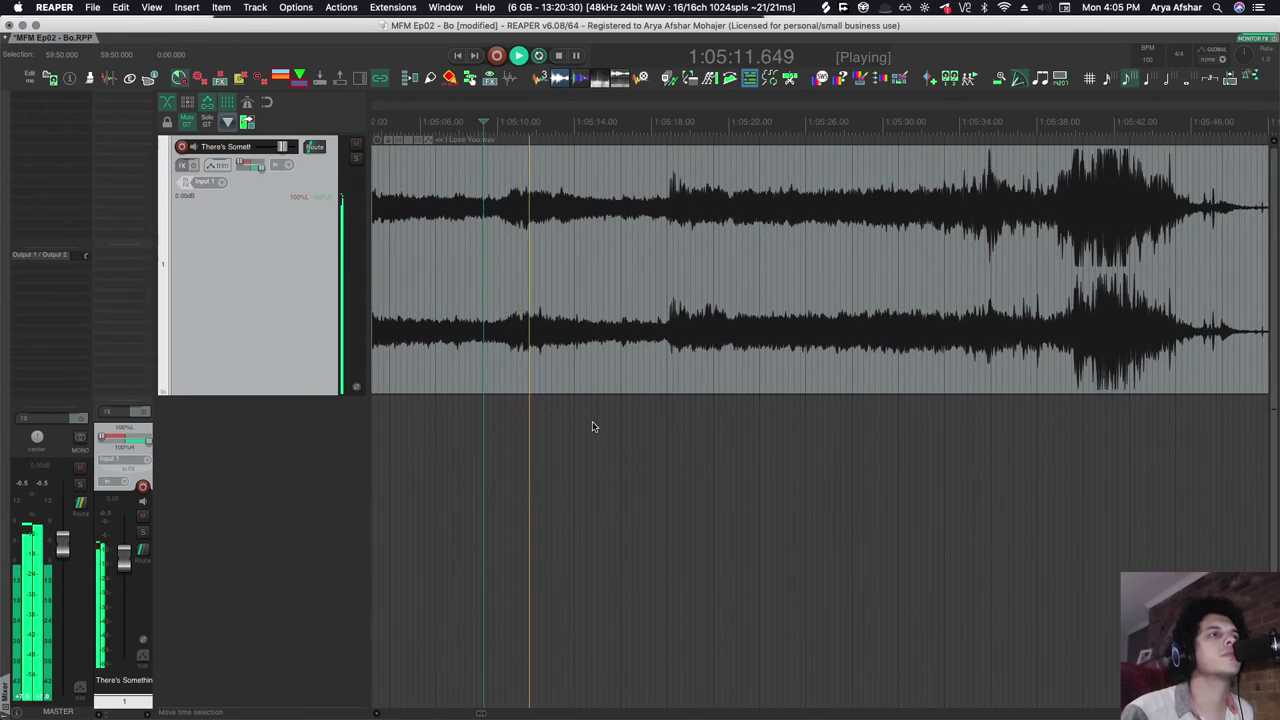
Skip to the entry near 1:05:19 and audition it from 1:05:18.345, replaying it once and stopping.
left_click(502, 432)
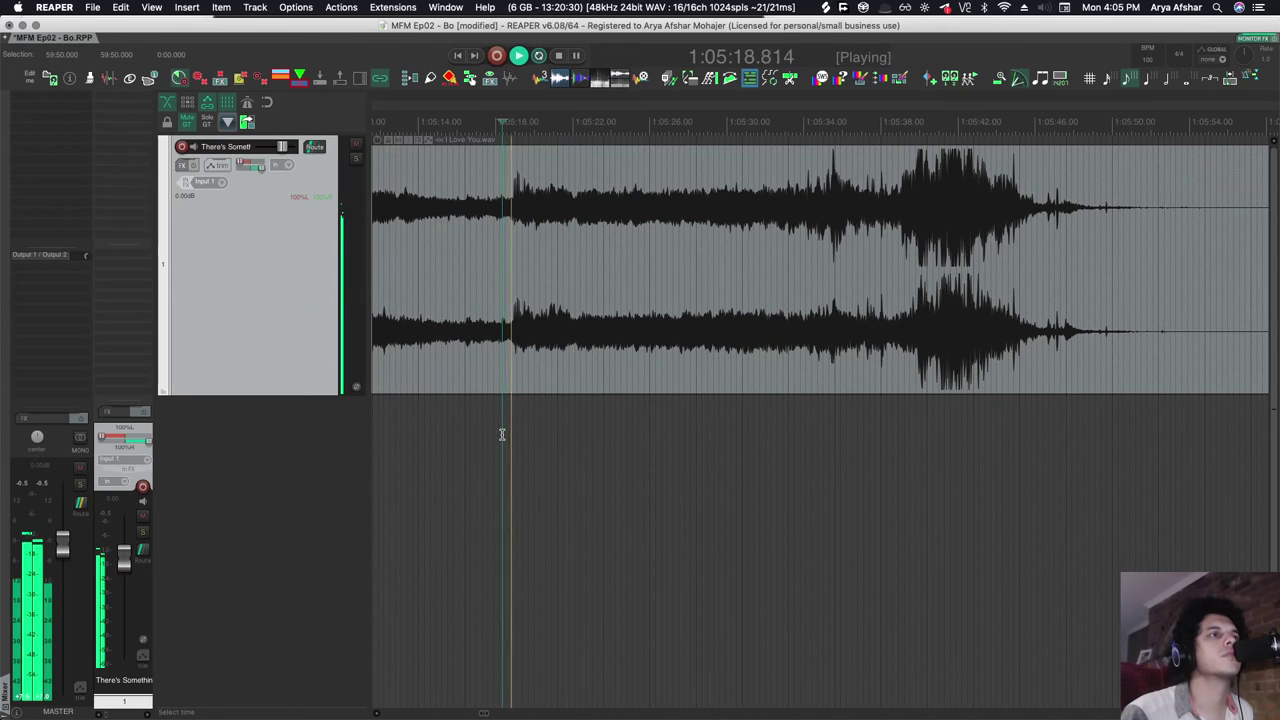
scroll(502, 432, "up", 3)
scroll(504, 432, "up", 2)
key("space")
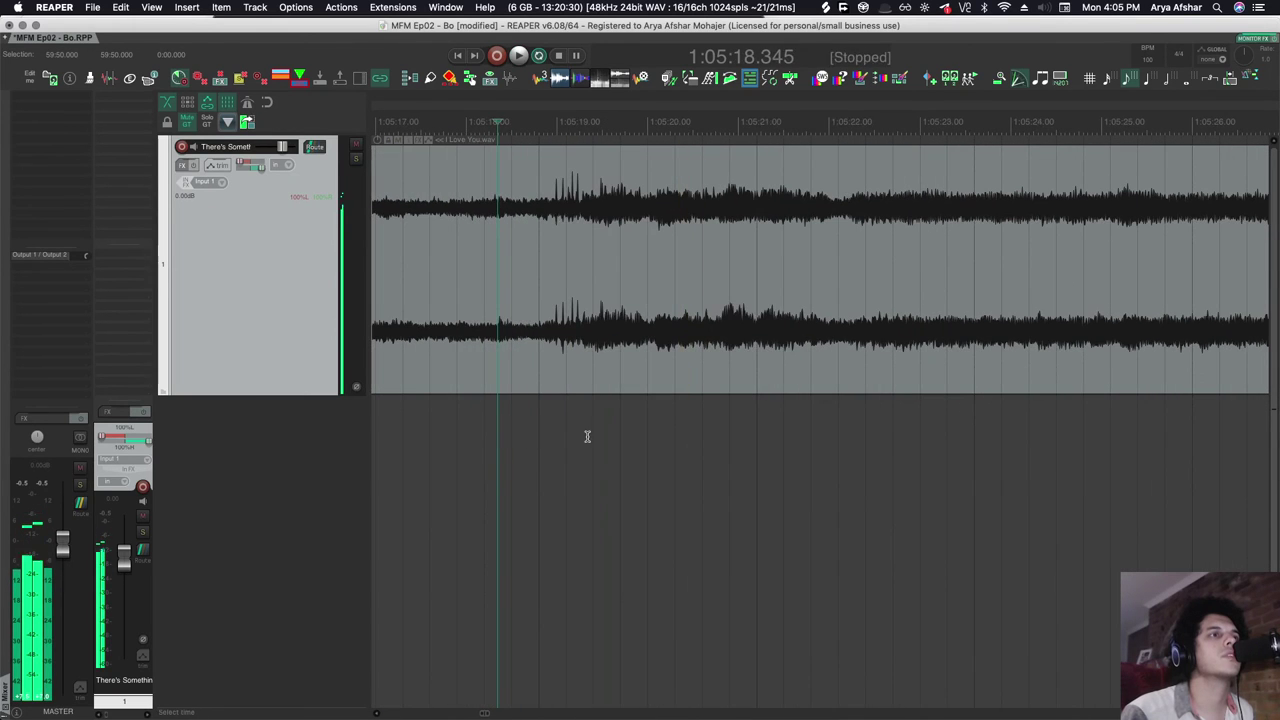
key("space")
key("space")
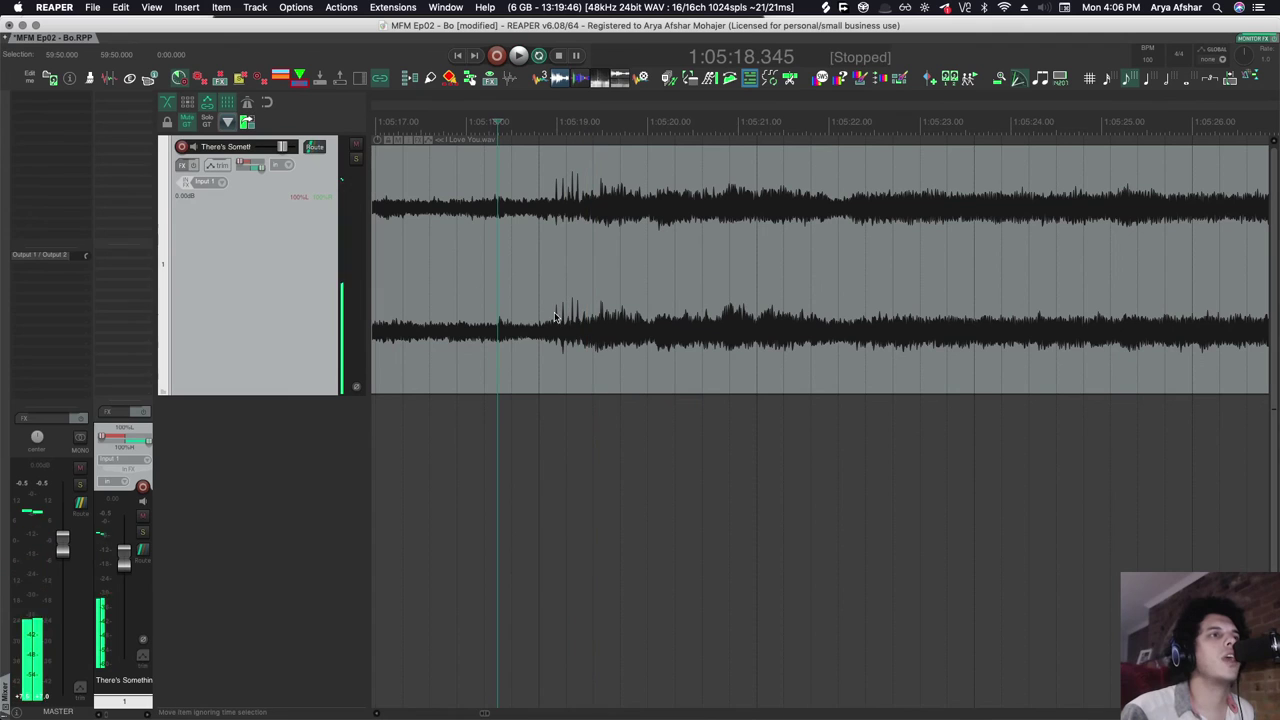
Place the cursor at 1:05:21.658 and inspect the sharp peaks of the entry near 1:05:19.
scroll(620, 512, "right", 4)
left_click(620, 514)
scroll(477, 394, "left", 3)
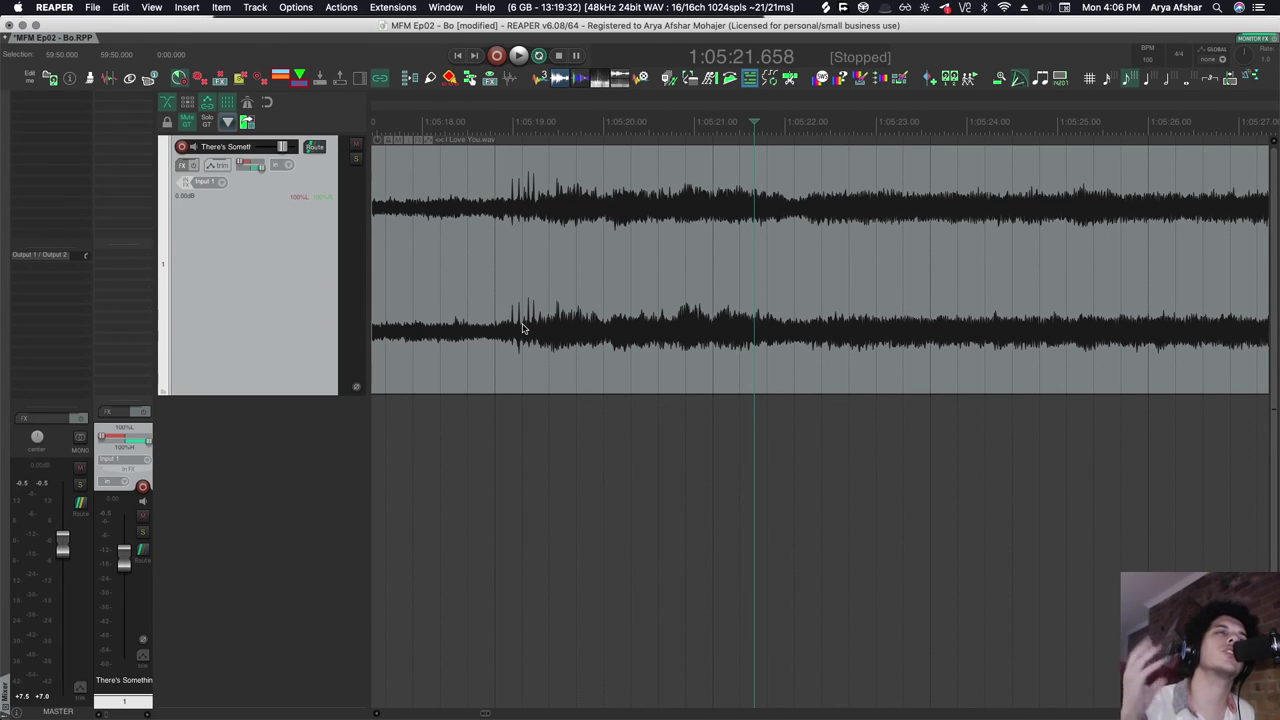
Play the final swell from about 1:05:34, skip to about 1:05:46, and listen through the fade-out.
key("space")
scroll(700, 425, "down", 3)
left_click(829, 428)
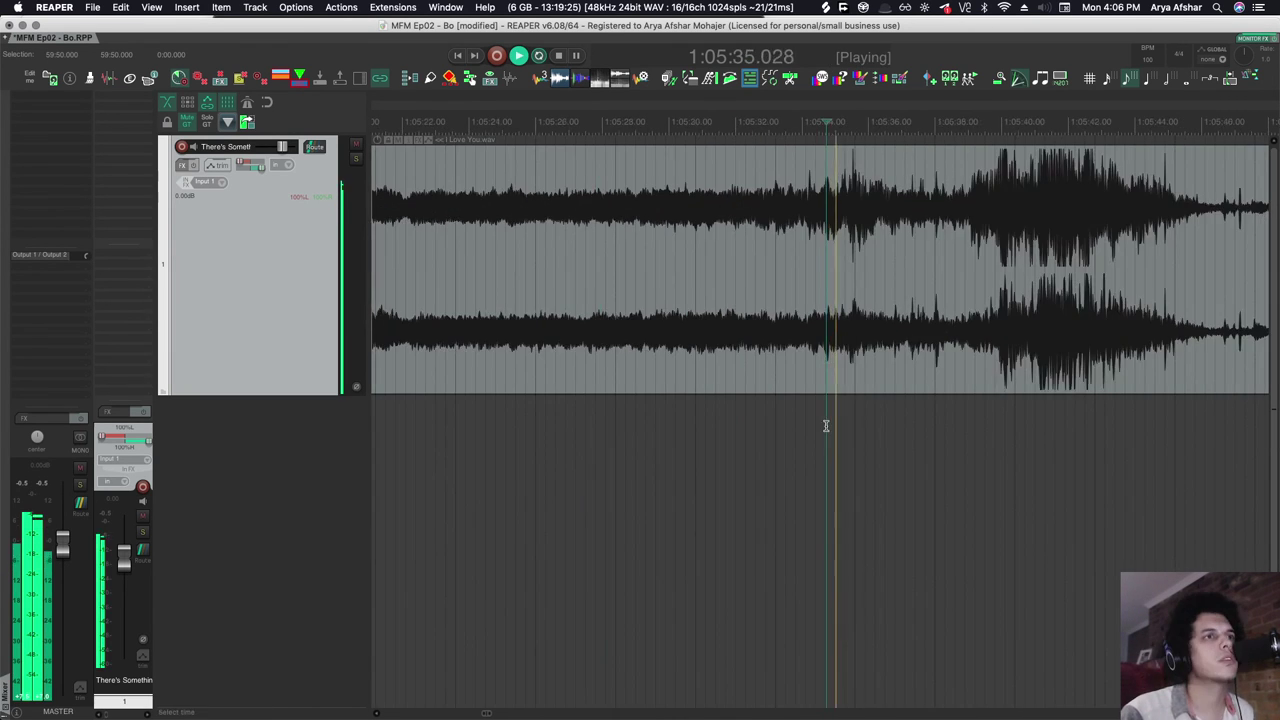
scroll(826, 429, "right", 5)
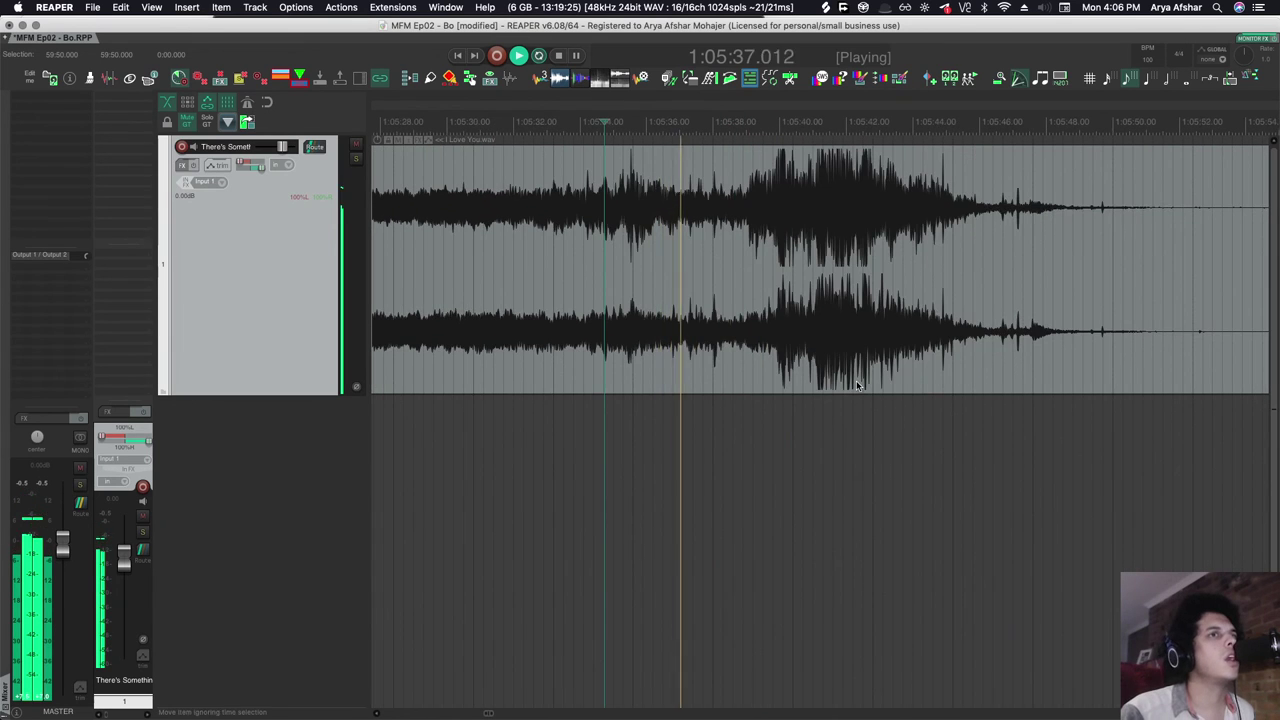
left_click(870, 449)
scroll(870, 449, "right", 2)
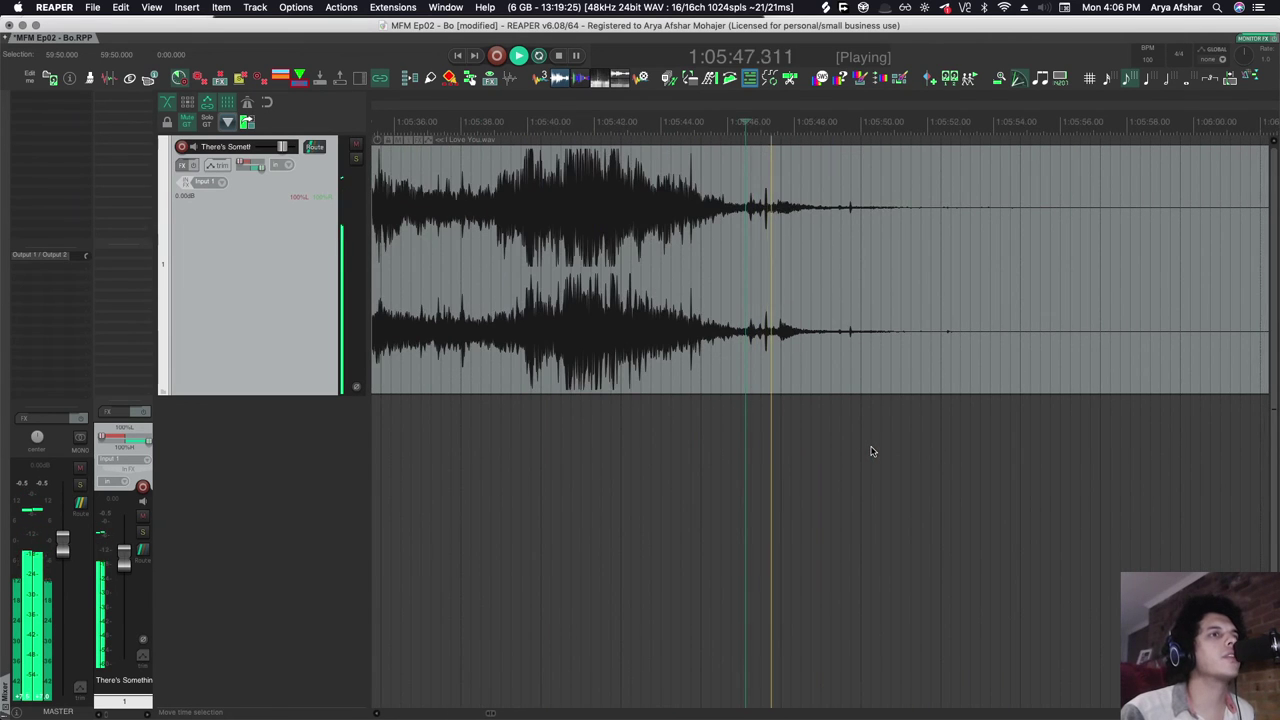
scroll(870, 451, "right", 2)
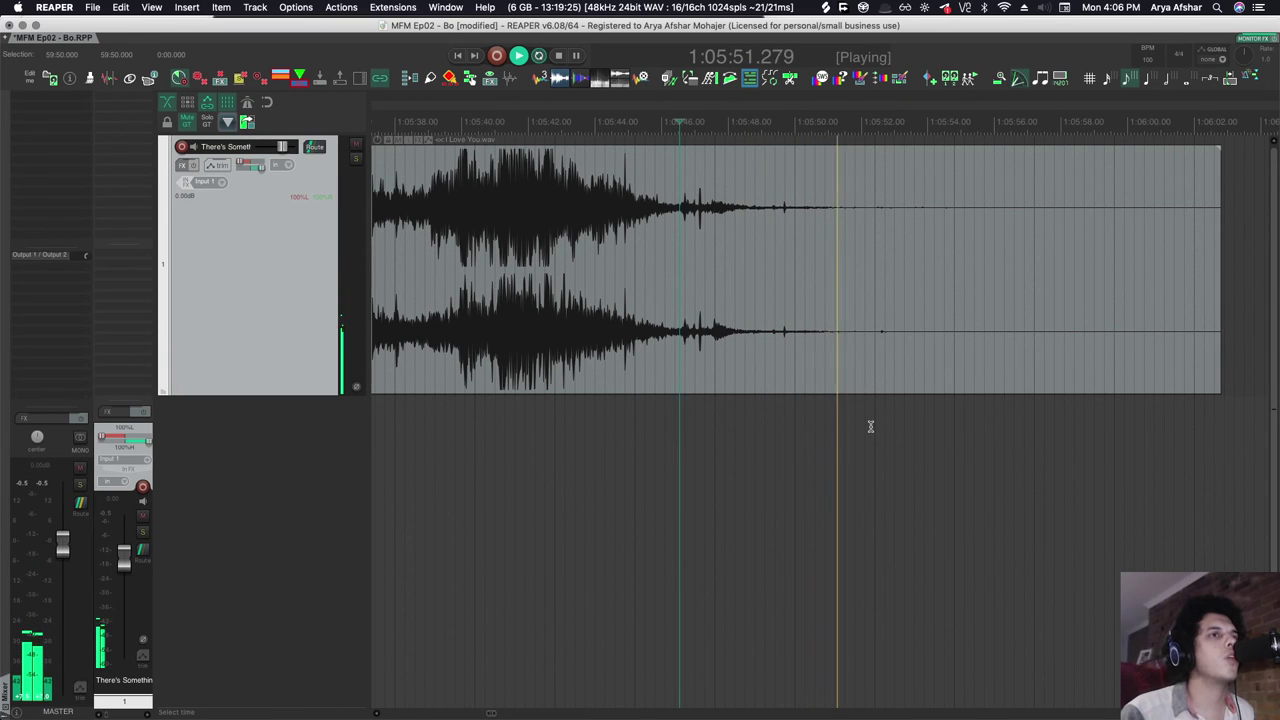
Stop the outro playback and review the opening section's waveform with the cursor at 1:00:29.612.
scroll(870, 430, "down", 1)
scroll(870, 427, "down", 6)
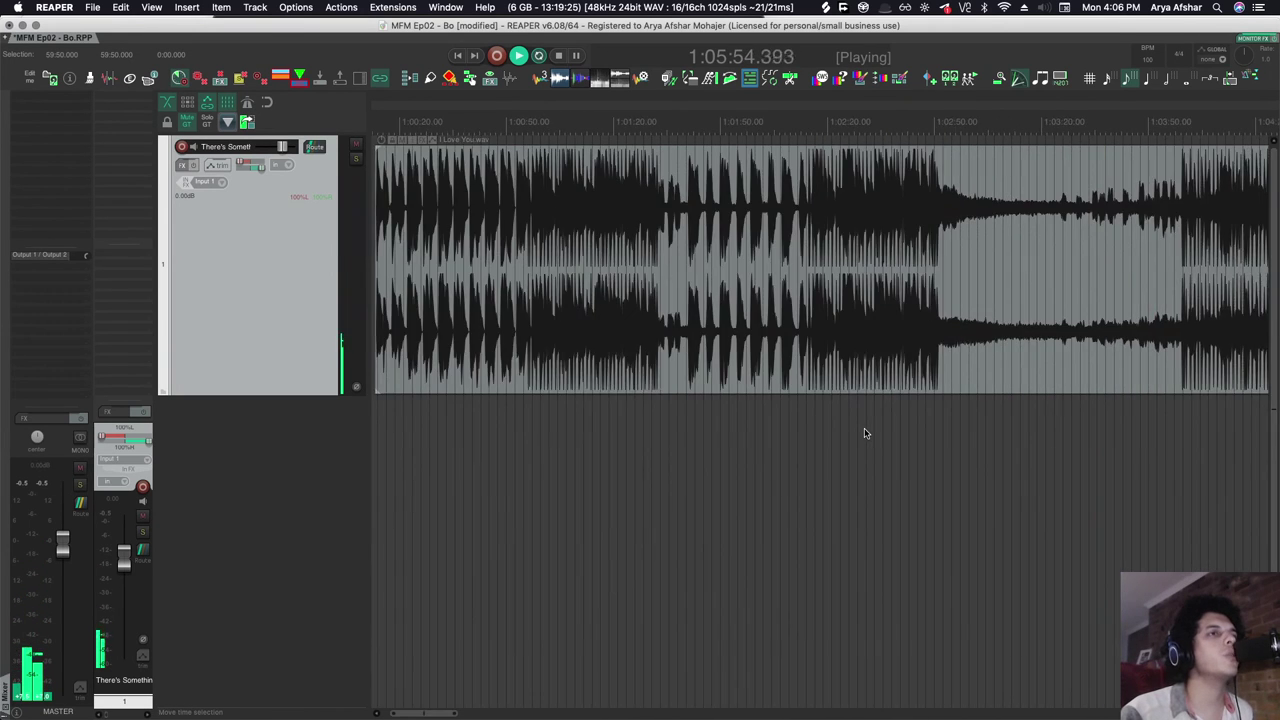
key("space")
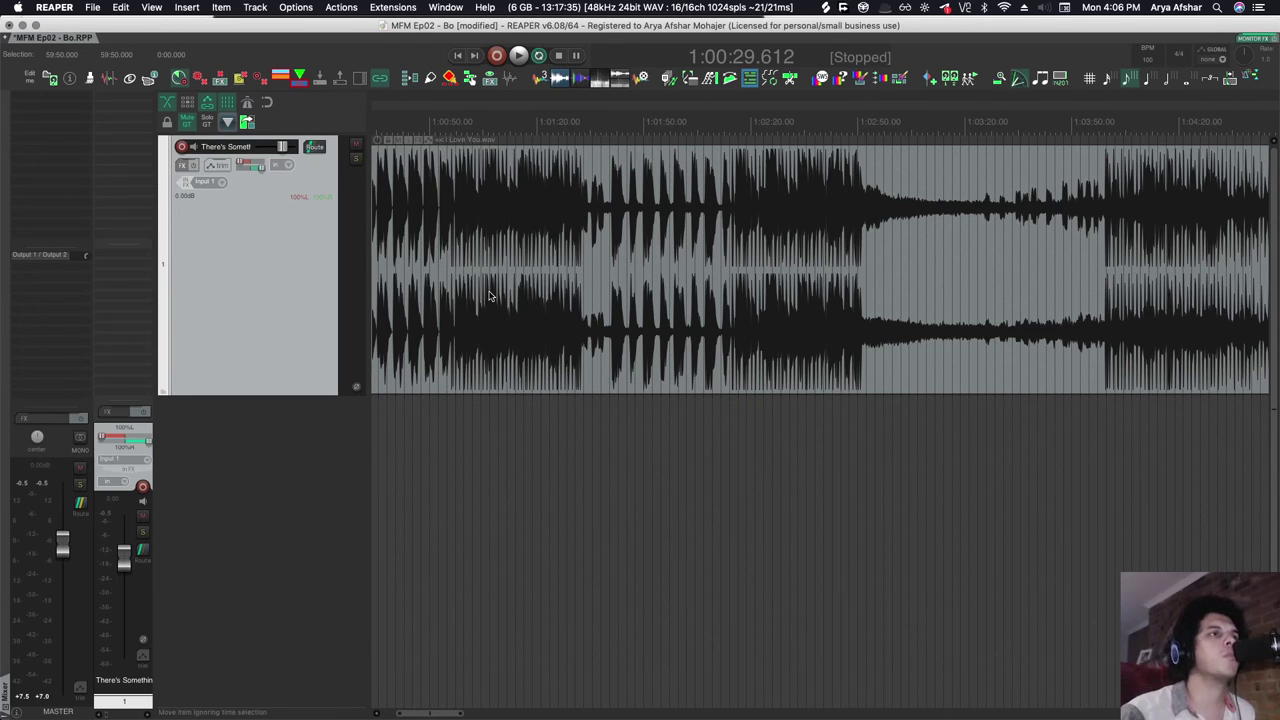
scroll(489, 296, "up", 4)
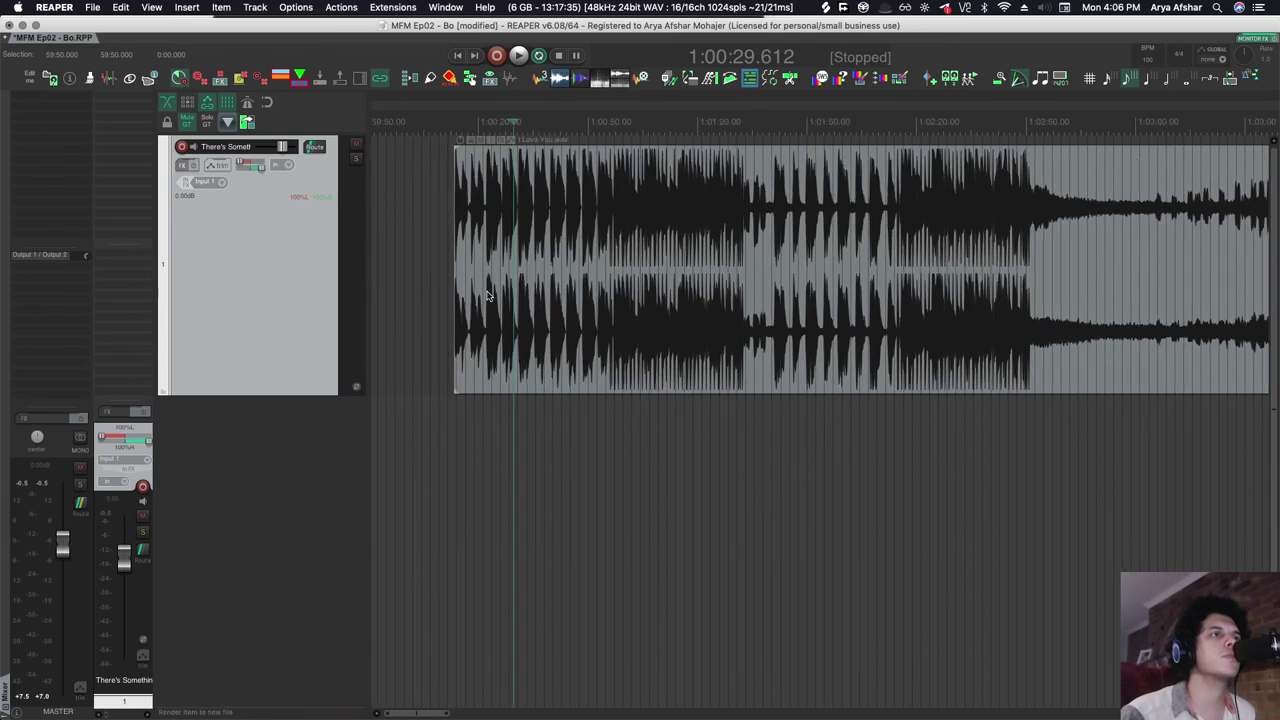
scroll(489, 296, "down", 4)
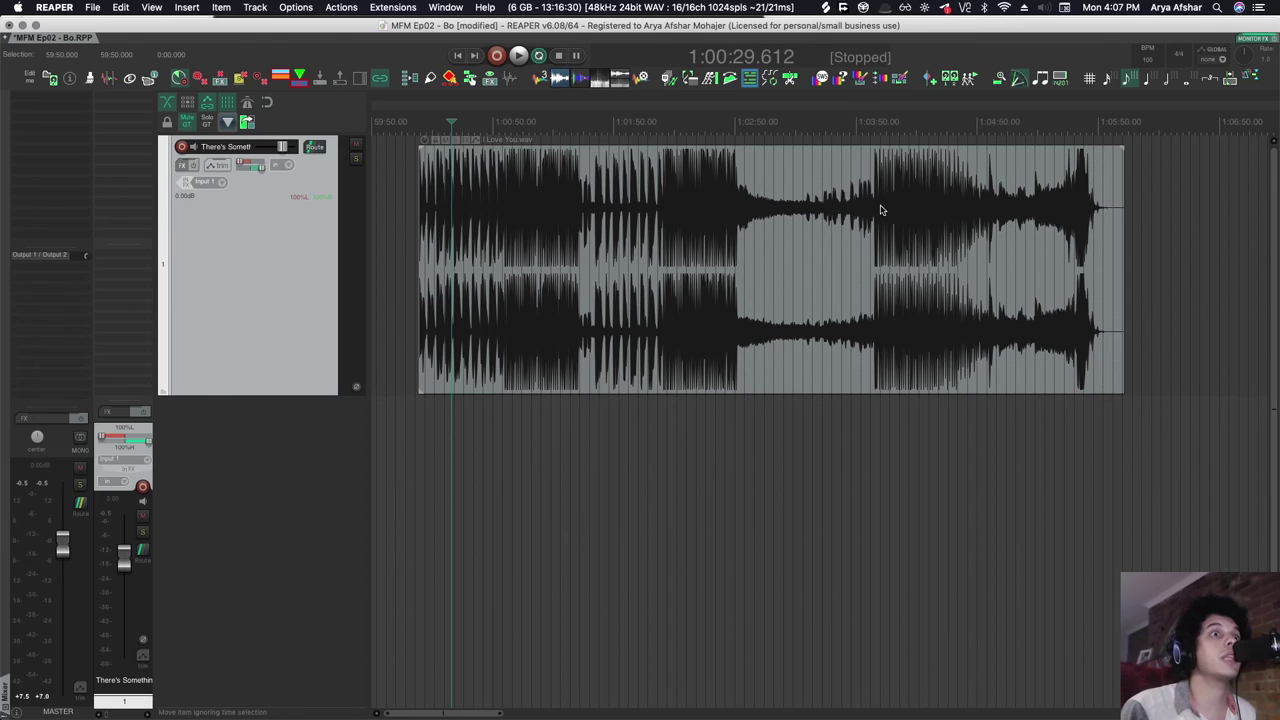
Inspect the drum entry after the quiet breakdown near 1:03:58, and play the earlier sparse section from about 1:01:53.
scroll(884, 210, "up", 5)
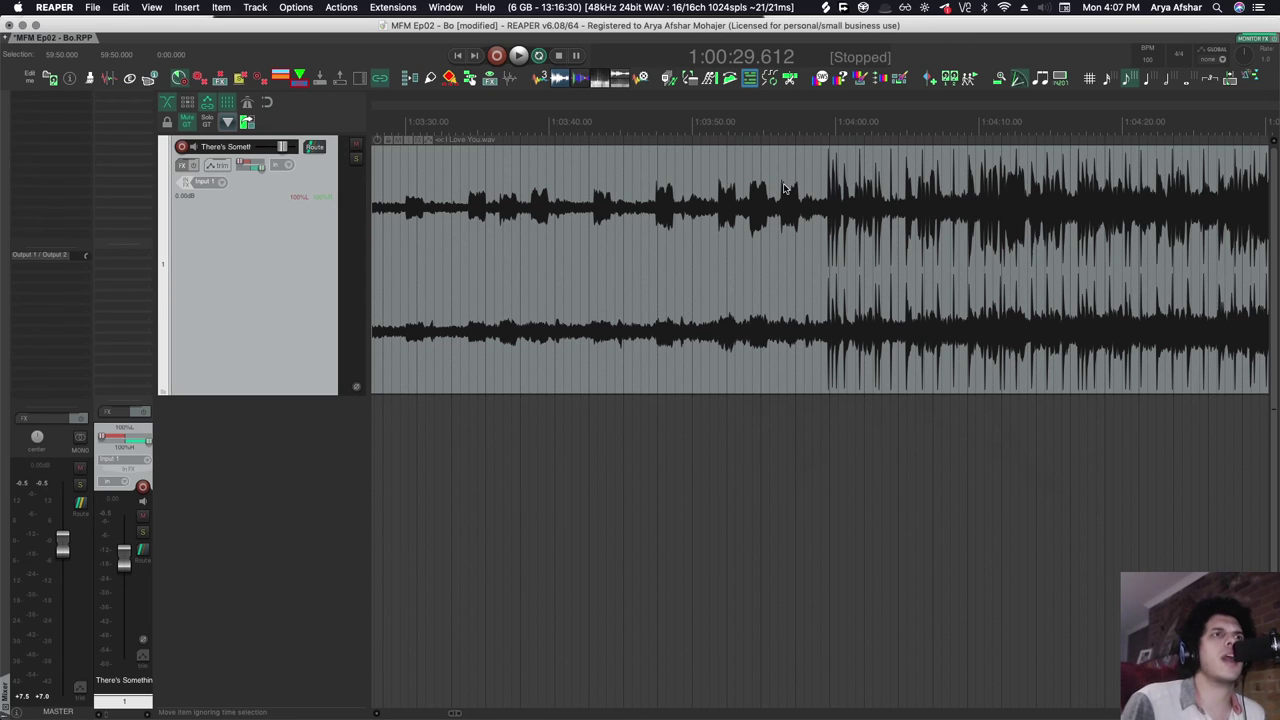
scroll(787, 190, "down", 5)
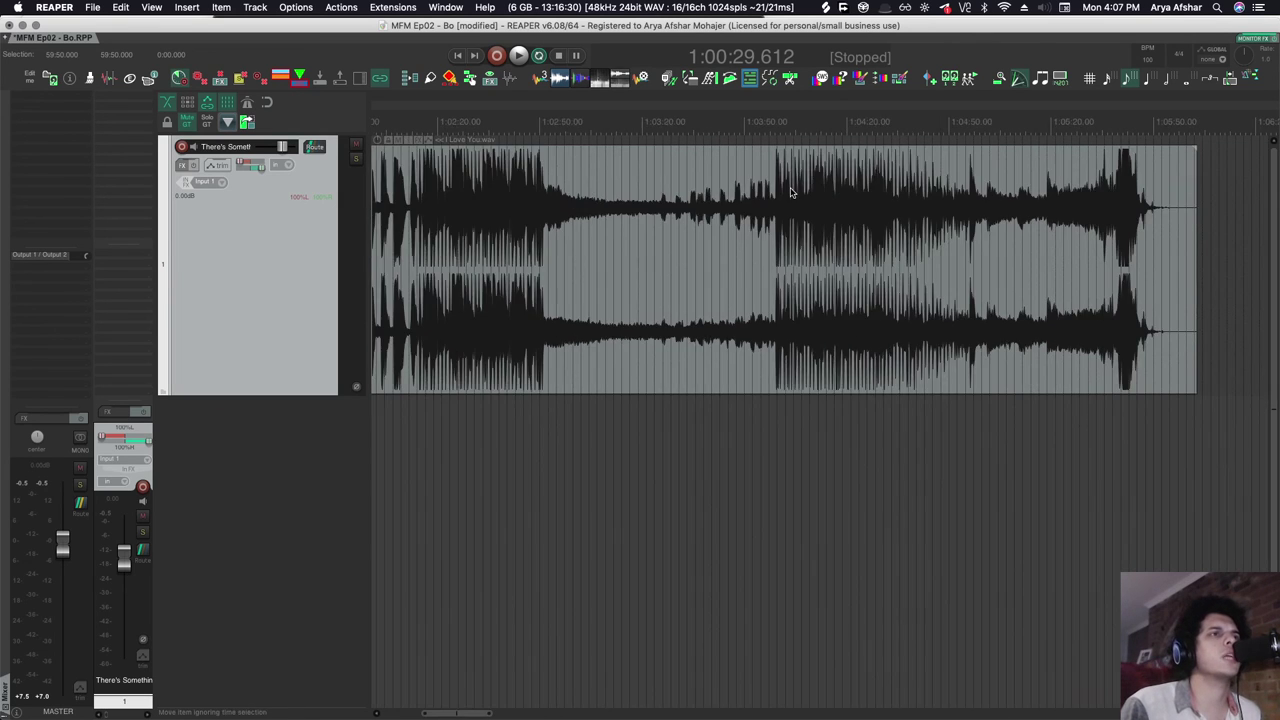
scroll(789, 190, "left", 3)
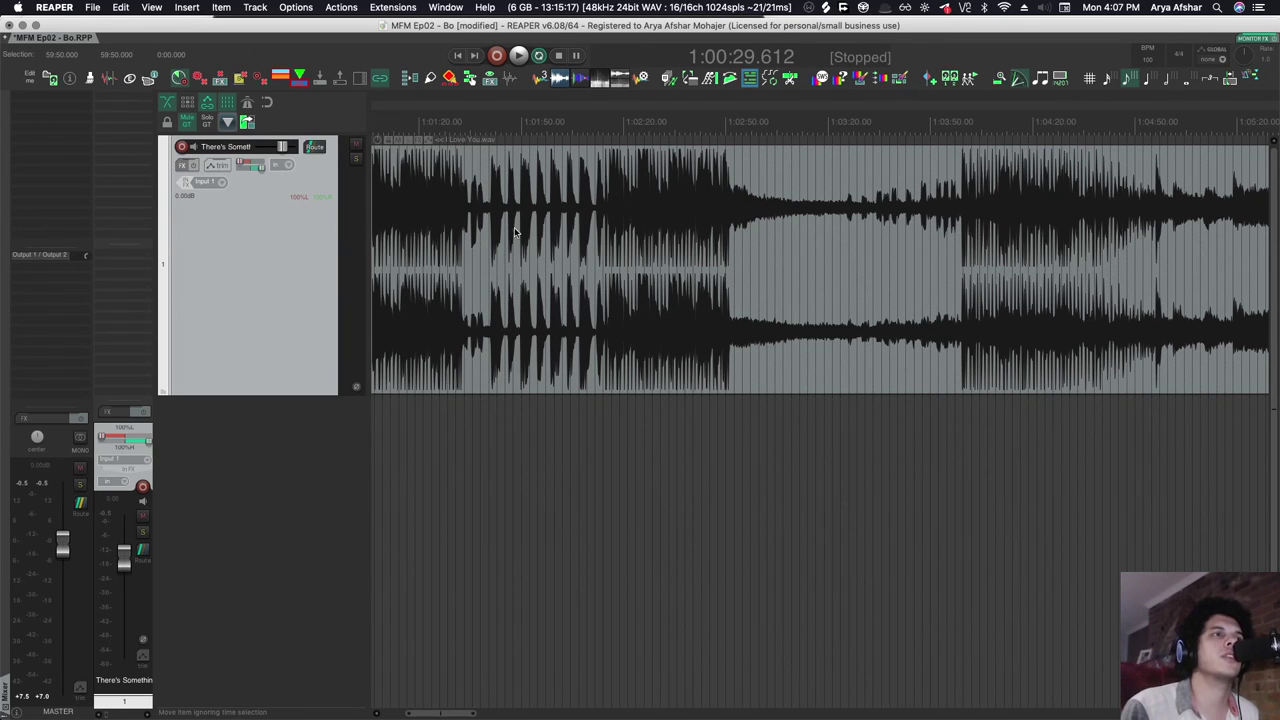
scroll(515, 232, "left", 3)
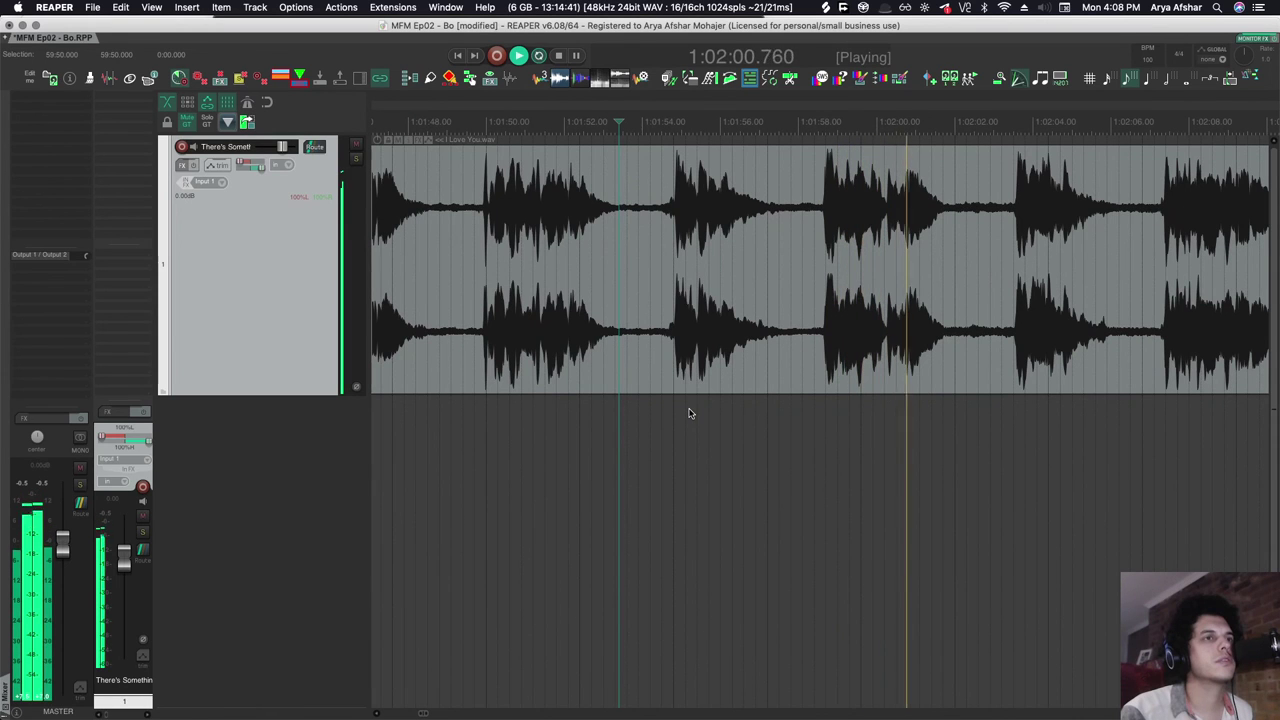
Stop playback and examine the waveform around the full section's entry at 1:02:15.063 in closer and wider views.
key("space")
scroll(685, 373, "down", 4)
scroll(685, 373, "left", 5)
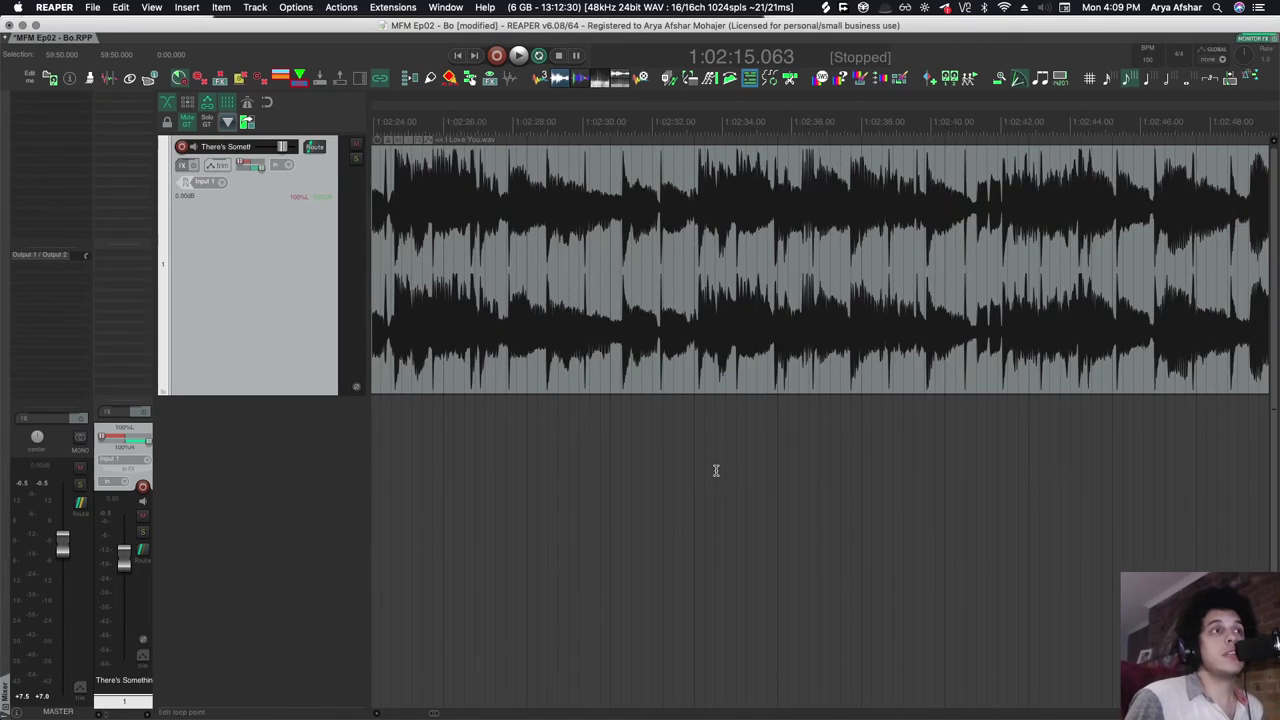
scroll(715, 470, "down", 8)
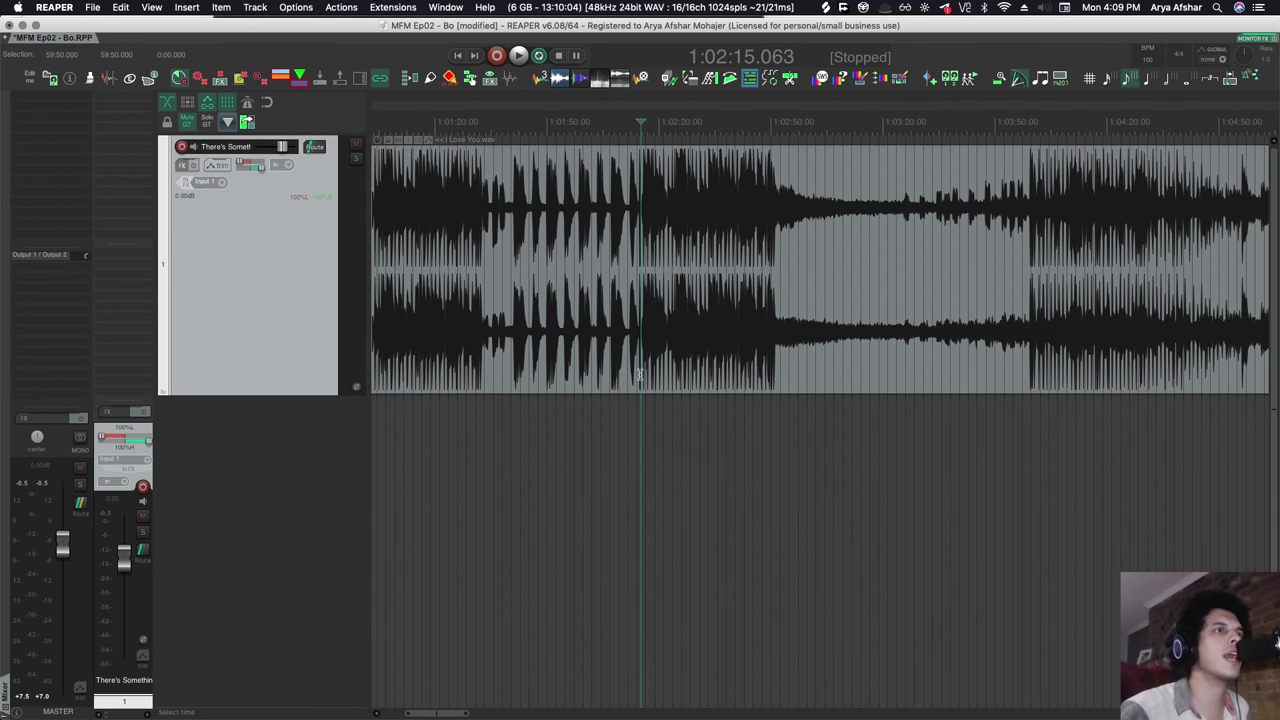
Mark the quiet breakdown from 1:02:56.200 to 1:03:12.088, clear the selection, and inspect the build-up near 1:03:30.
left_click_drag(794, 445, 852, 448)
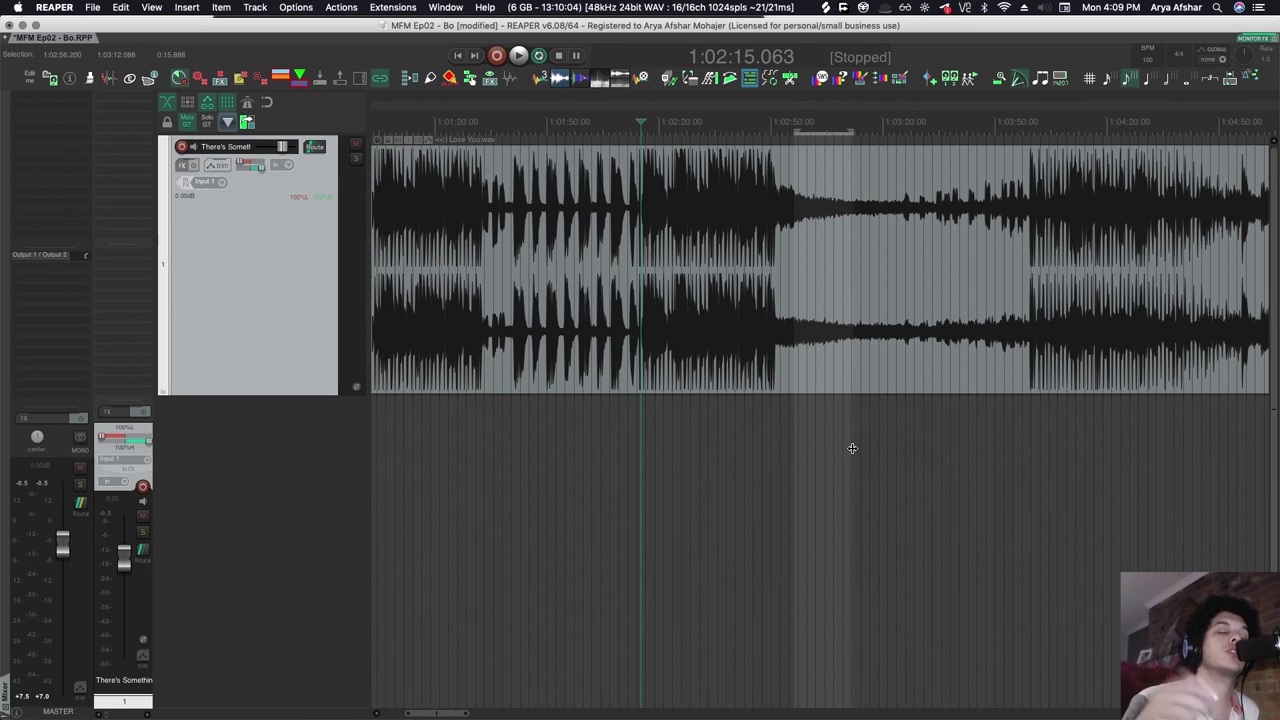
key("Escape")
scroll(852, 448, "right", 6)
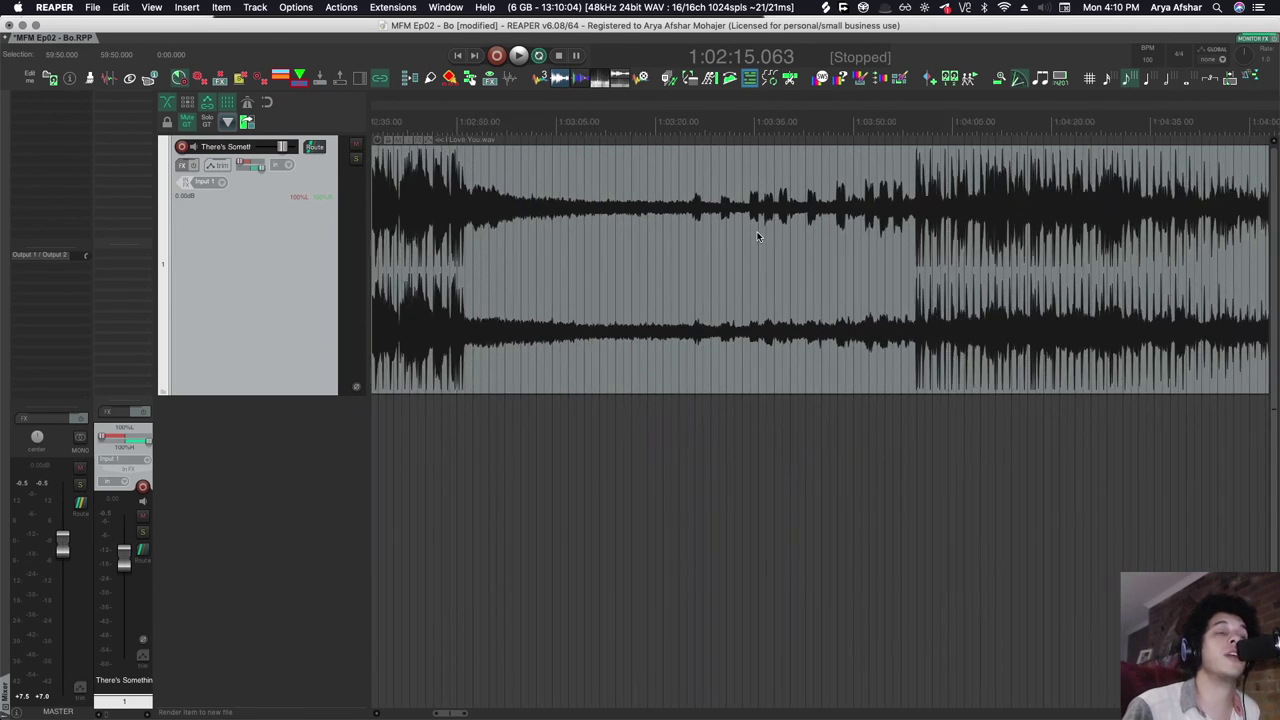
scroll(757, 237, "up", 2)
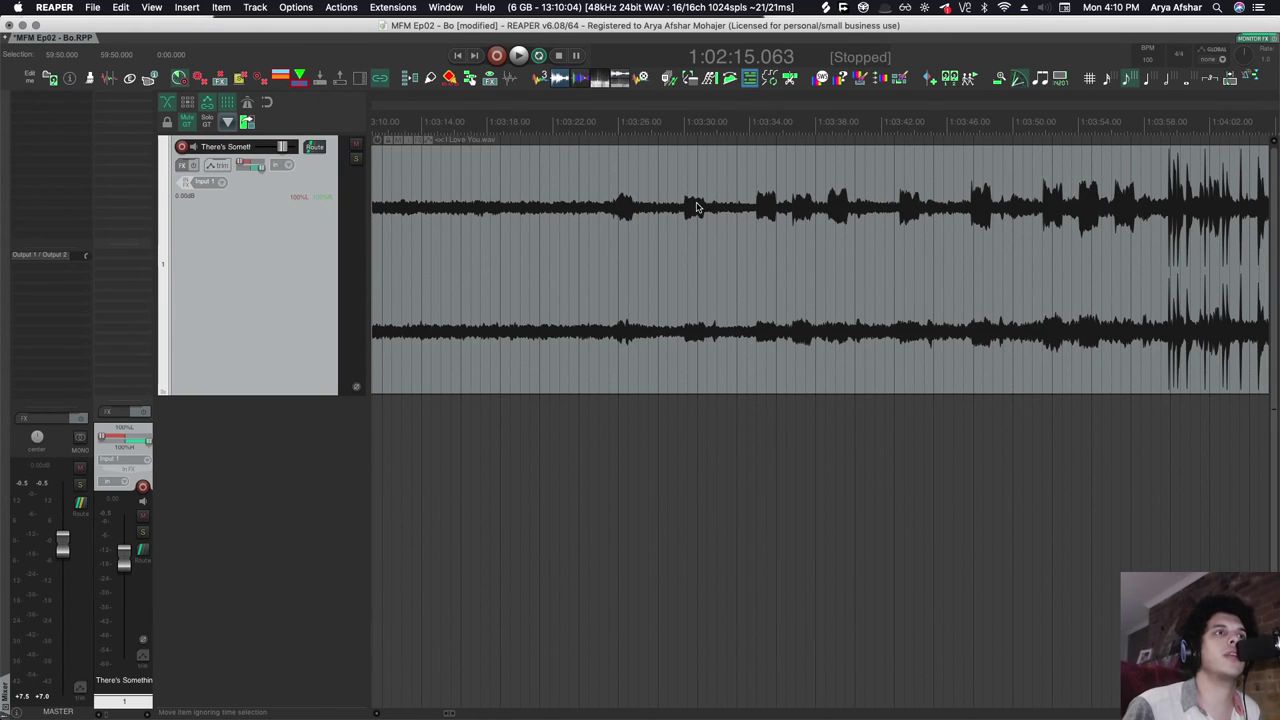
scroll(1005, 363, "down", 3)
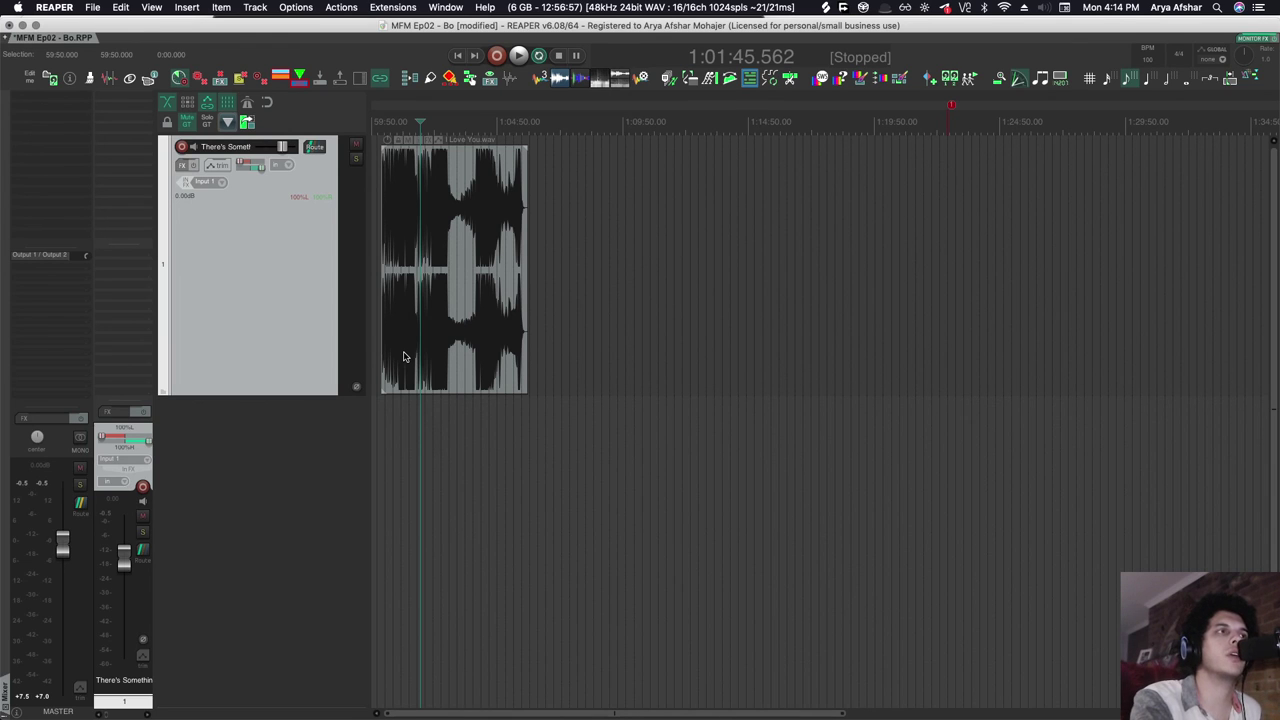
Mark the opening from 1:00:15.037 to 1:00:36.338 and place the cursor at 1:04:21.865 in the last drum section.
scroll(405, 356, "up", 5)
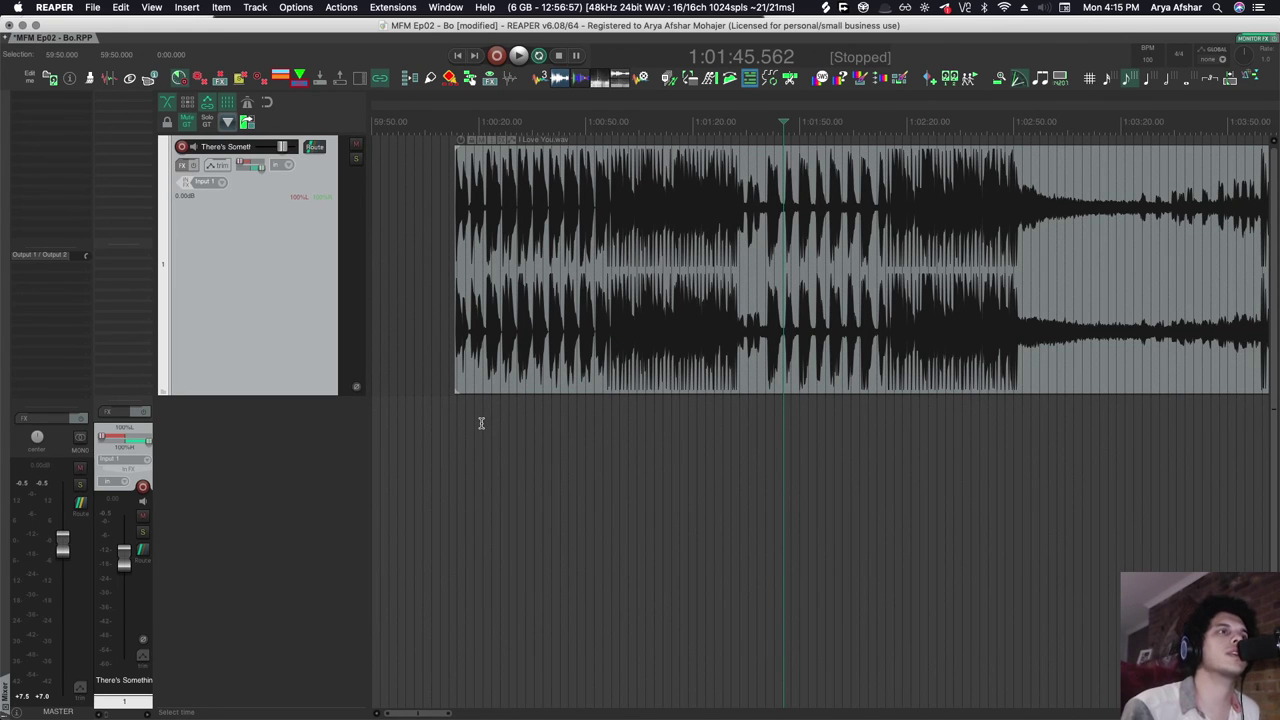
left_click_drag(457, 408, 542, 403)
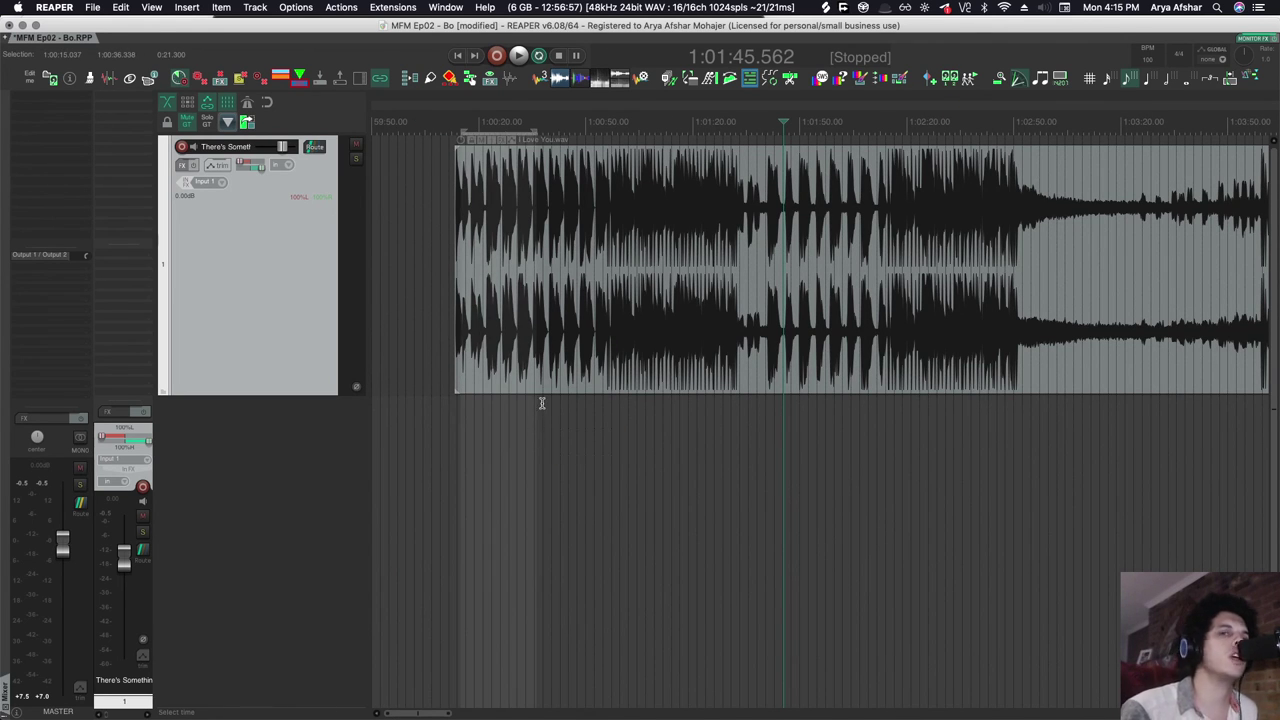
scroll(542, 403, "right", 5)
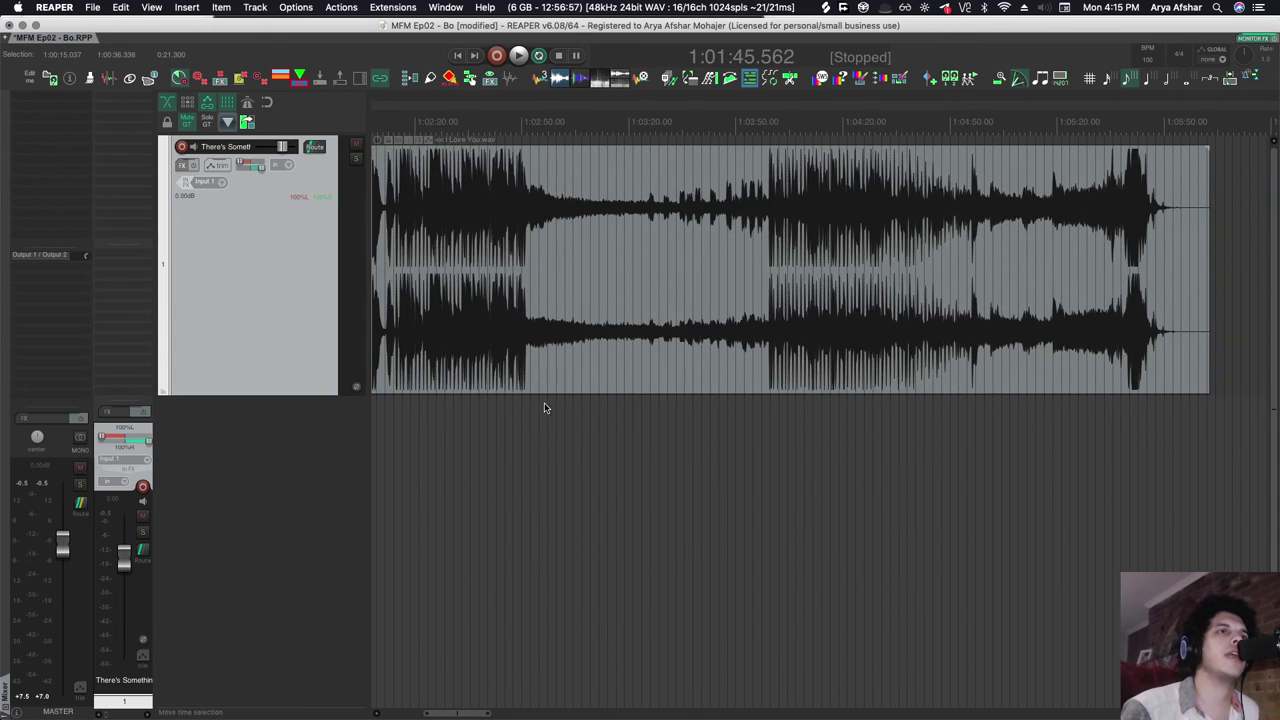
left_click(849, 426)
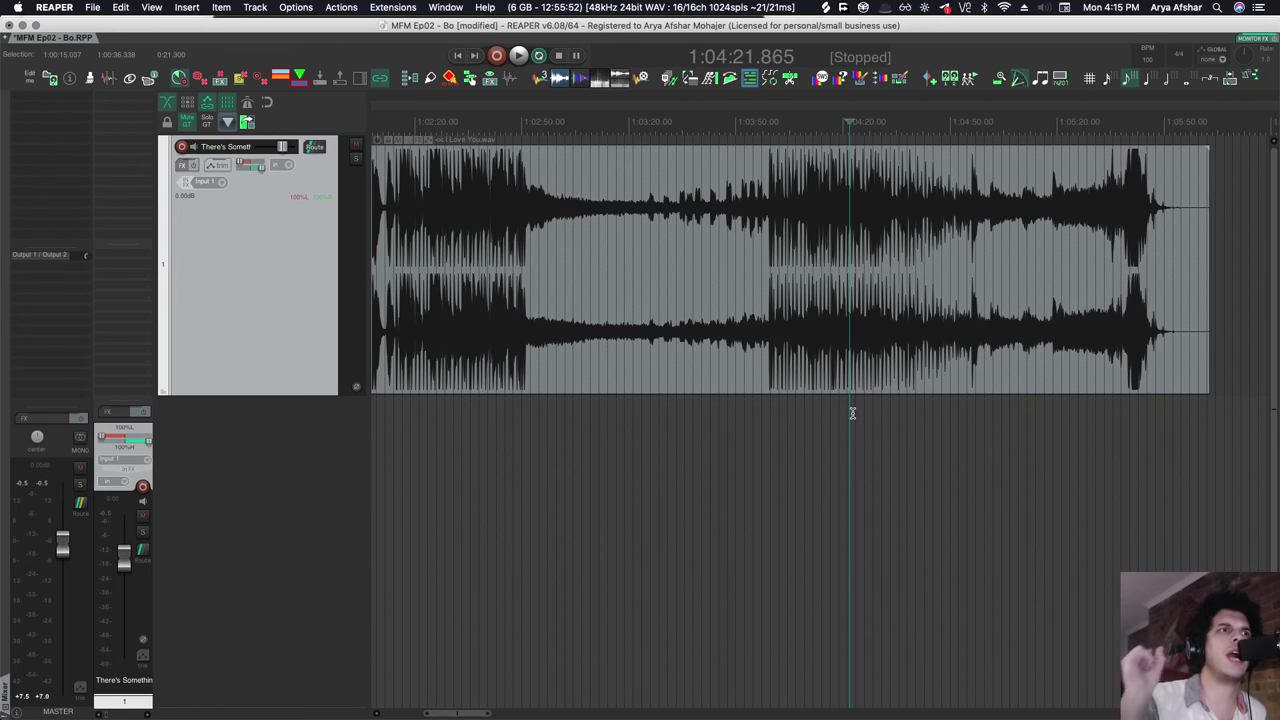
Clear the time selection over the opening and review the waveform of the middle sections and breakdown.
scroll(700, 420, "left", 10)
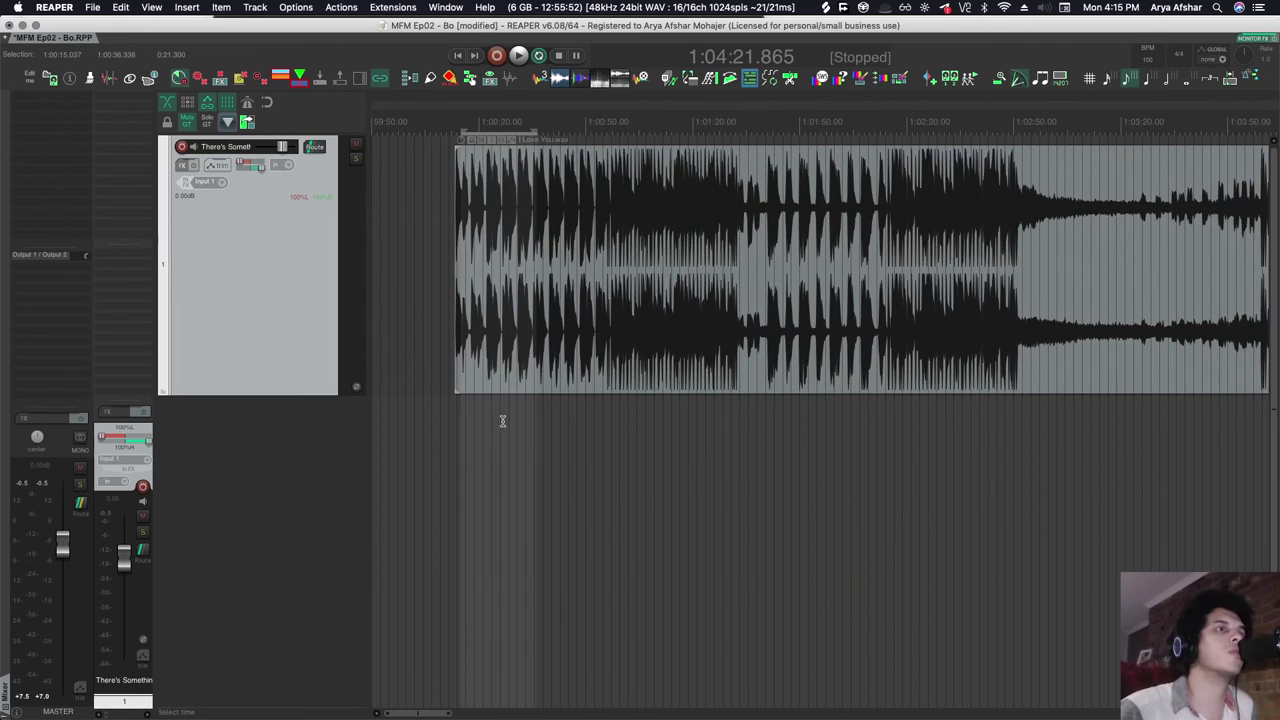
left_click(503, 420)
scroll(806, 509, "right", 5)
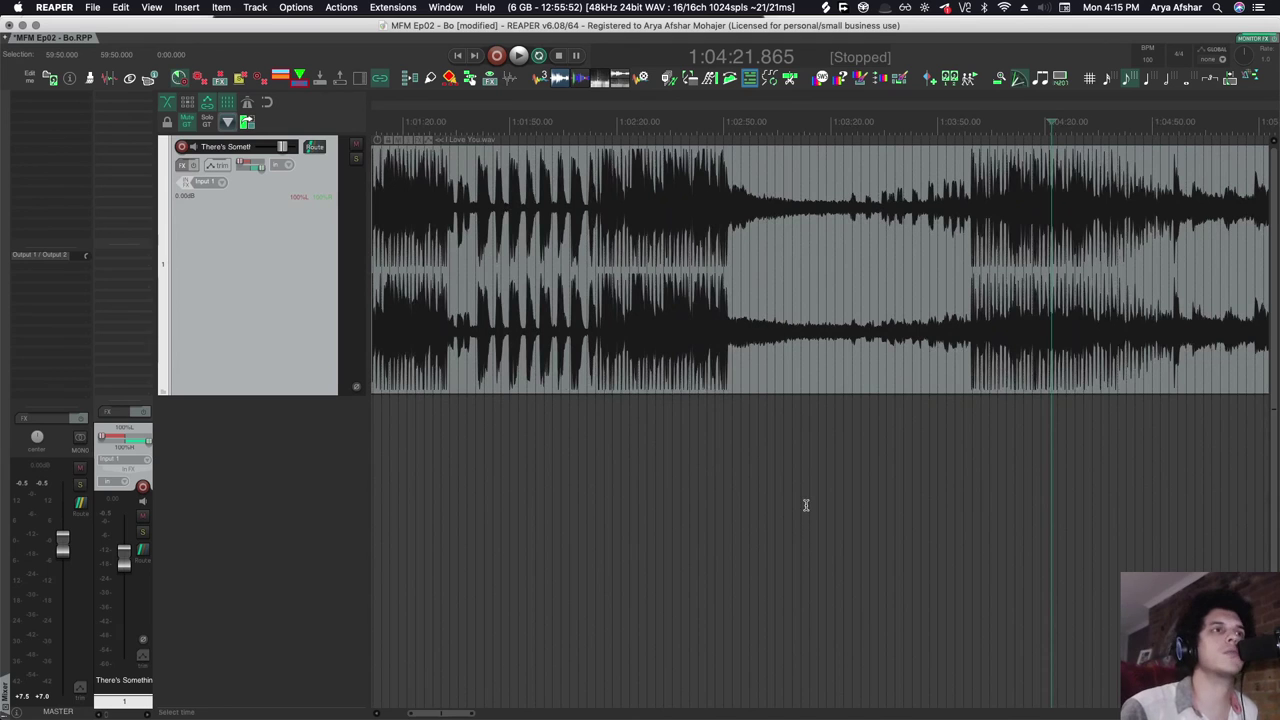
scroll(800, 530, "right", 6)
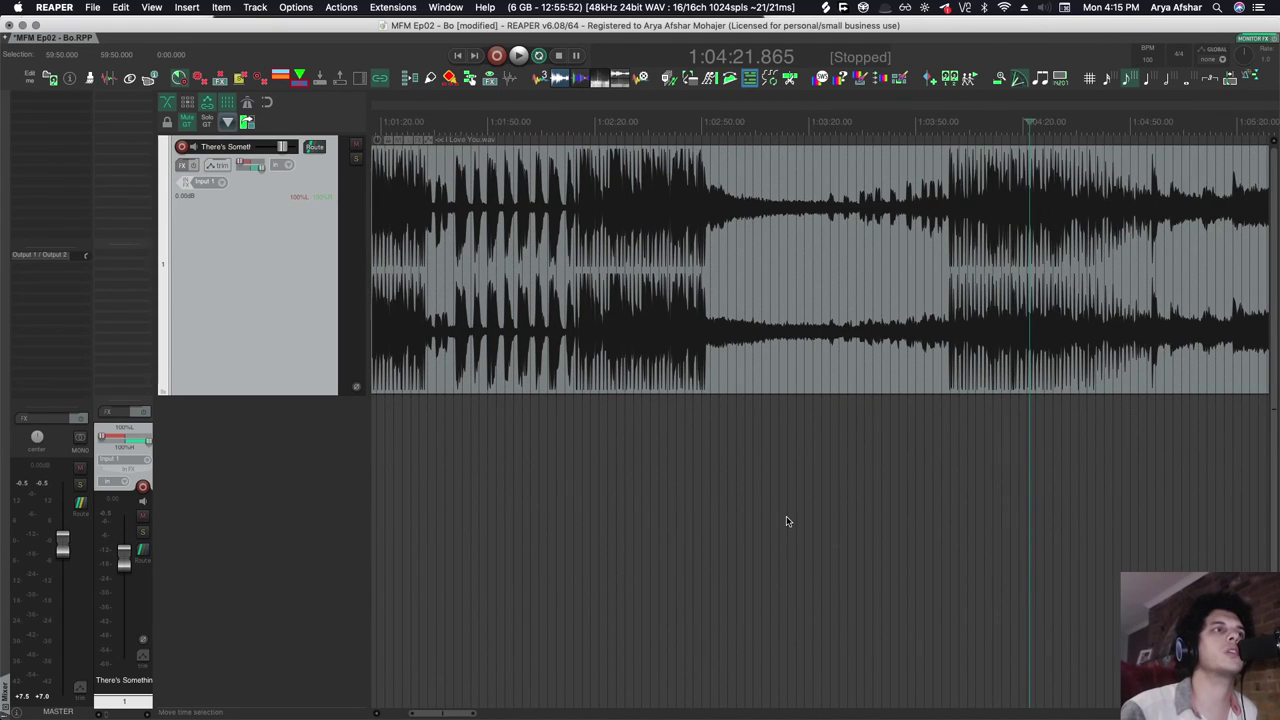